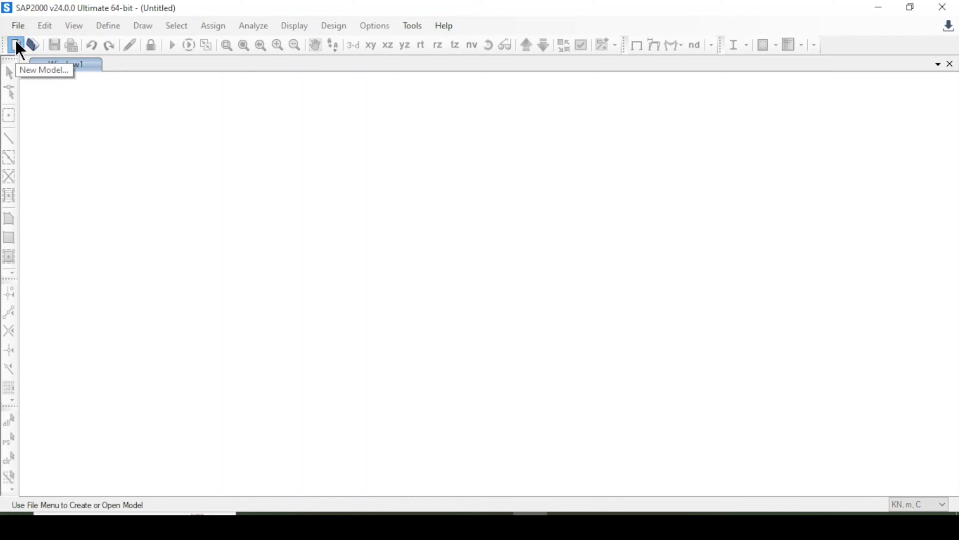
- Start a new model with kN, m, C units and United States default materials
{"action": "left_click", "coordinate": [16, 46]}
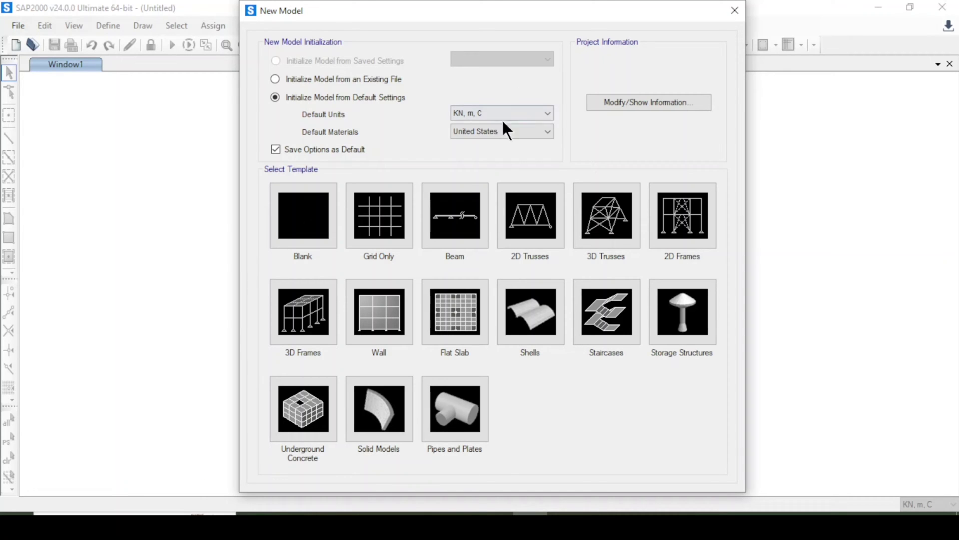
{"action": "left_click", "coordinate": [481, 133]}
{"action": "left_click", "coordinate": [481, 134]}
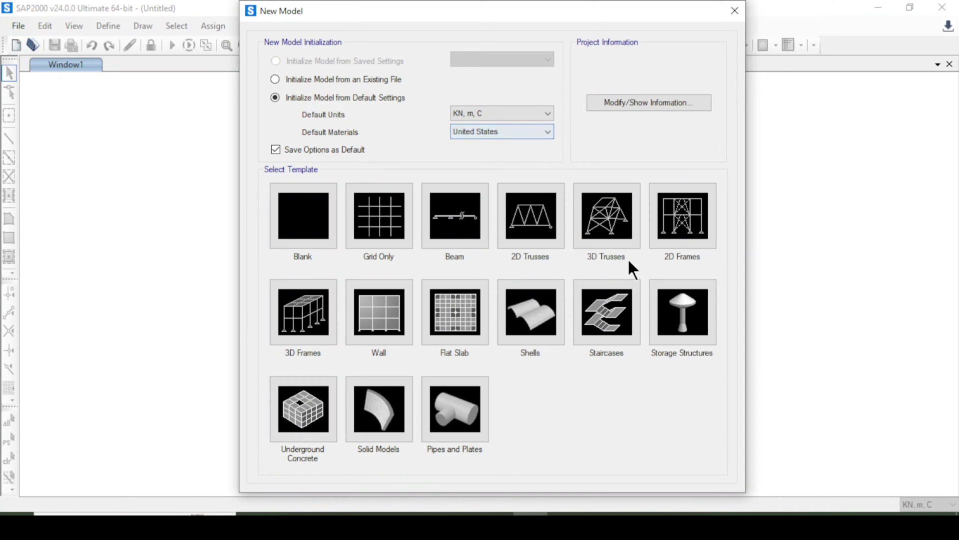
- Choose the 3D Frames template with 11 stories and 5 by 7 bays
{"action": "left_click", "coordinate": [285, 319]}
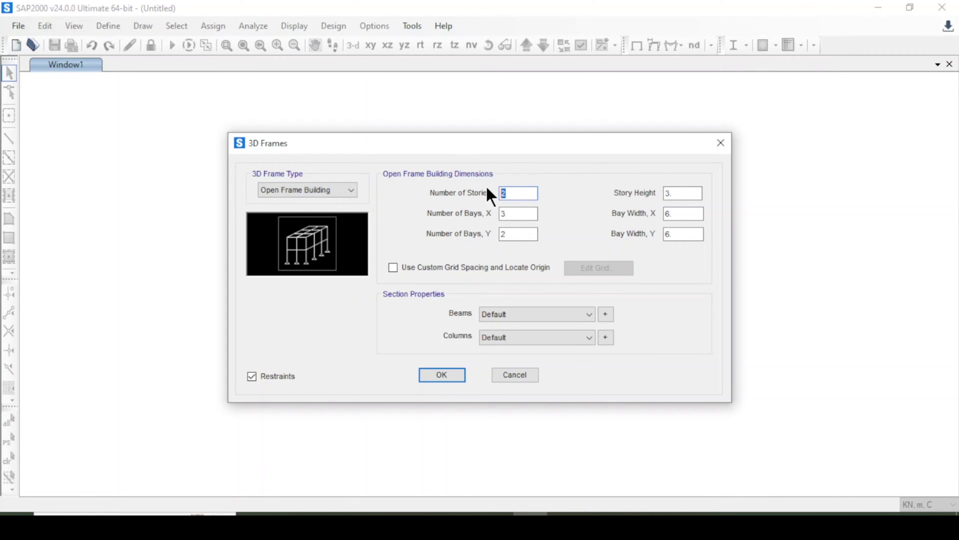
{"action": "type", "text": "11"}
{"action": "double_click", "coordinate": [517, 213]}
{"action": "type", "text": "5"}
{"action": "double_click", "coordinate": [527, 231]}
{"action": "type", "text": "7"}
- Set 3 m bay widths and enable custom grid spacing for editing
{"action": "double_click", "coordinate": [687, 196]}
{"action": "double_click", "coordinate": [672, 214]}
{"action": "type", "text": "3"}
{"action": "double_click", "coordinate": [680, 233]}
{"action": "left_click", "coordinate": [457, 264]}
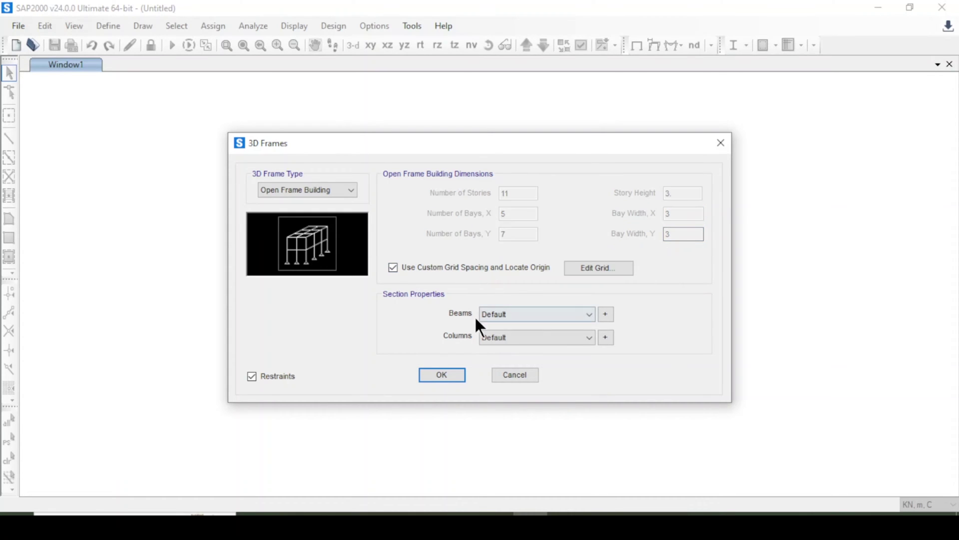
{"action": "left_click", "coordinate": [593, 269]}
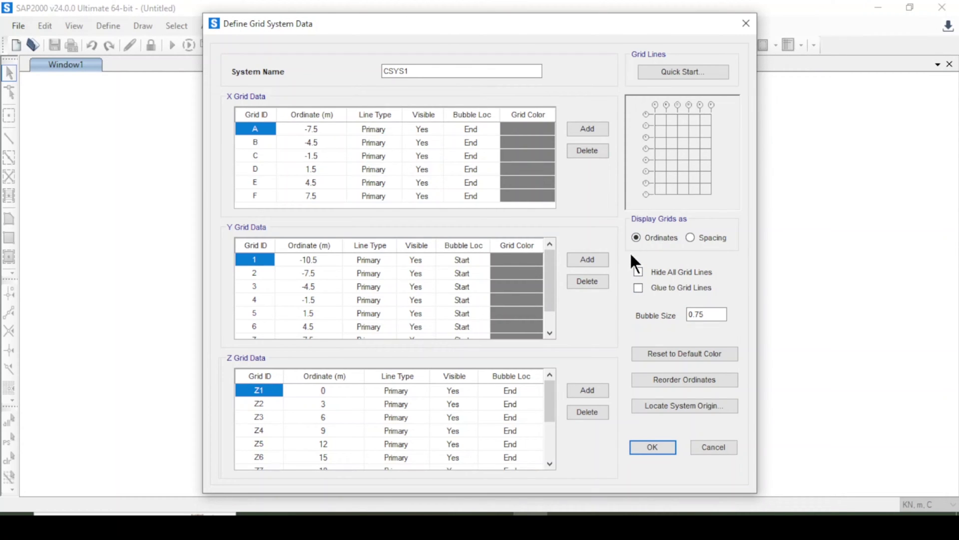
- Show the grid as spacings and set X spacings A–C to 4.9, 4.1 and 2.31
{"action": "left_click", "coordinate": [691, 238]}
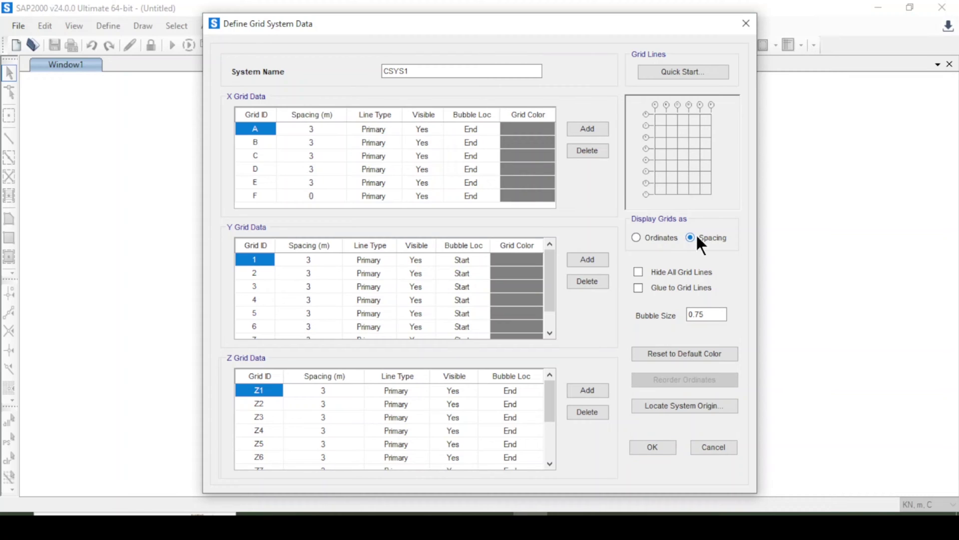
{"action": "left_click", "coordinate": [317, 127]}
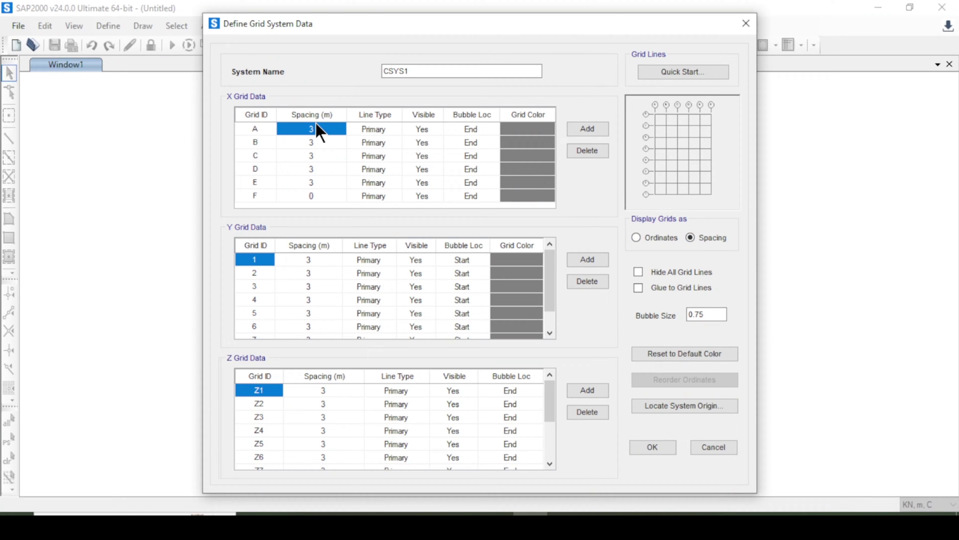
{"action": "type", "text": "4.9"}
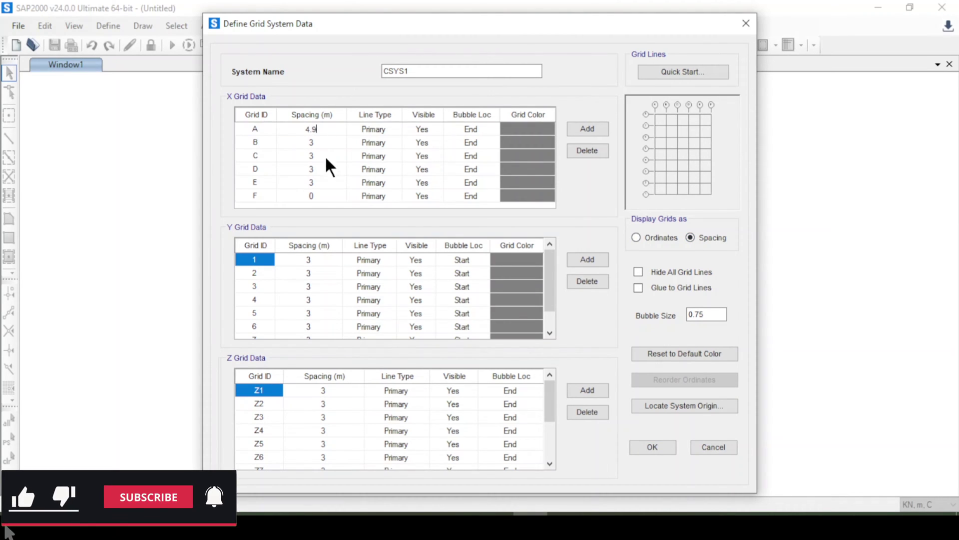
{"action": "left_click", "coordinate": [318, 139]}
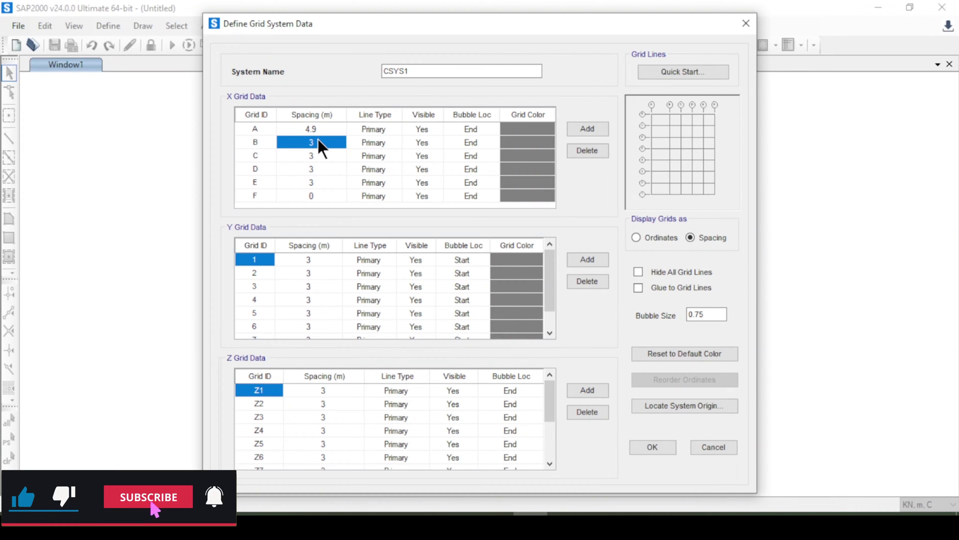
{"action": "type", "text": "4.1"}
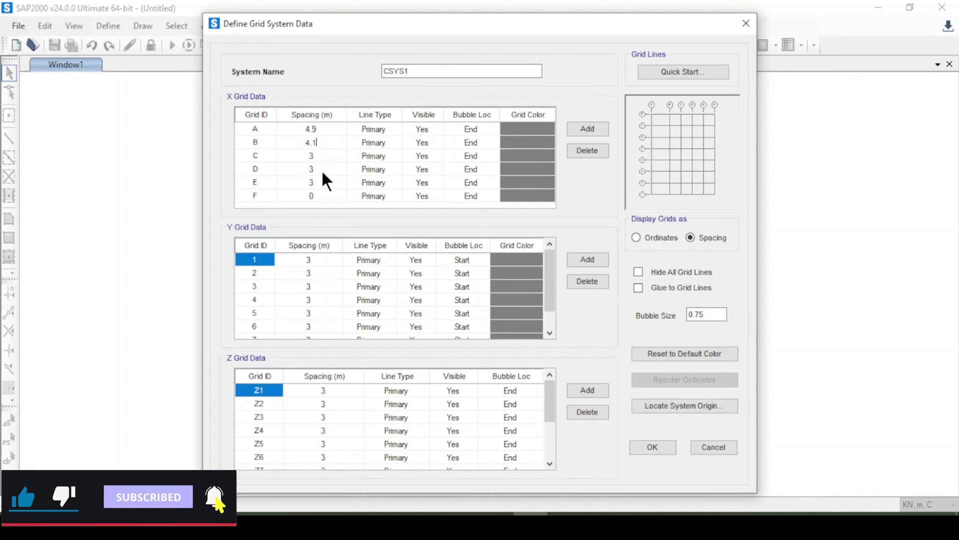
{"action": "left_click", "coordinate": [313, 156]}
{"action": "type", "text": "2.31"}
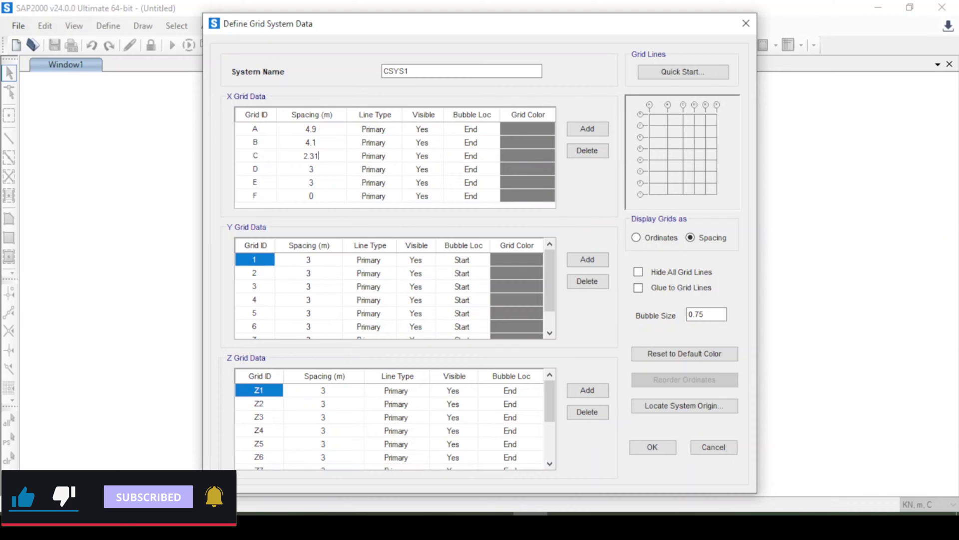
- Set X grid spacings D and E to 4.5 and 4.29 m
{"action": "left_click", "coordinate": [314, 165]}
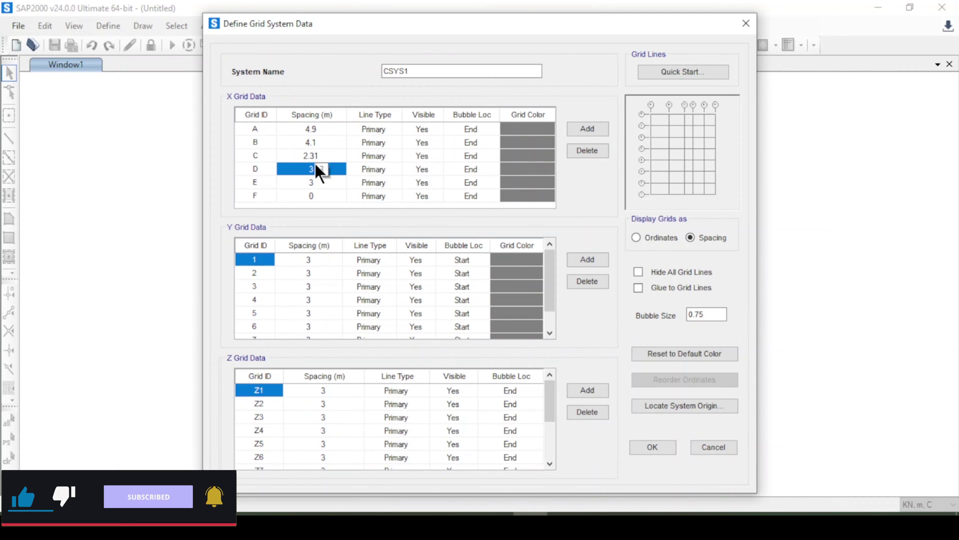
{"action": "type", "text": "4.5"}
{"action": "left_click", "coordinate": [312, 181]}
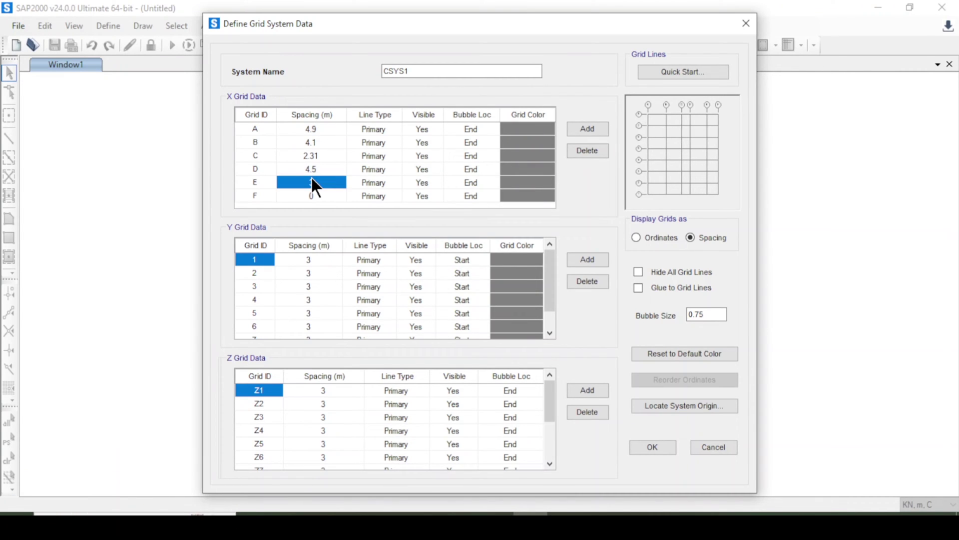
{"action": "type", "text": "4."}
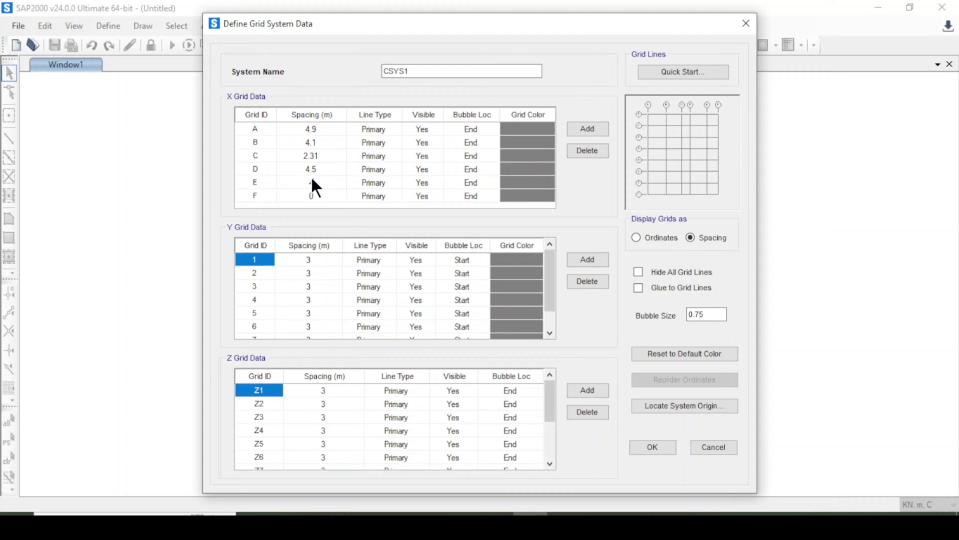
{"action": "type", "text": "29"}
{"action": "left_click", "coordinate": [314, 194]}
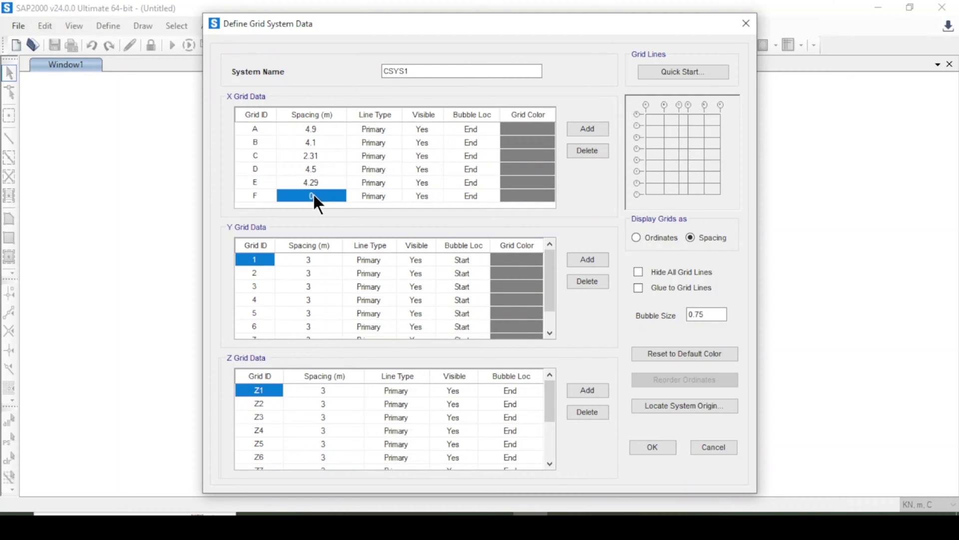
{"action": "left_click", "coordinate": [326, 260]}
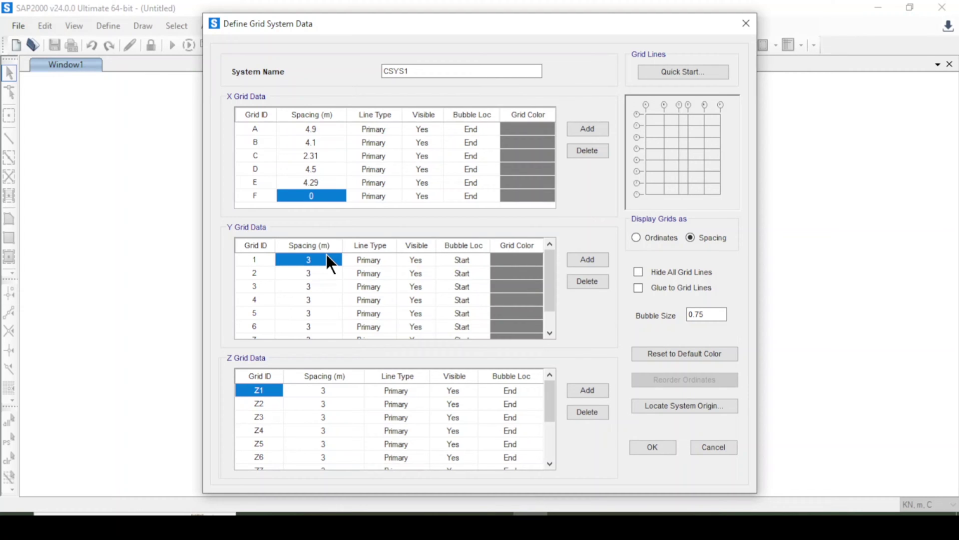
- Enter Y spacings 1.95, 3.4 and 4 for the first three Y lines
{"action": "left_click", "coordinate": [326, 255]}
{"action": "type", "text": "1.95"}
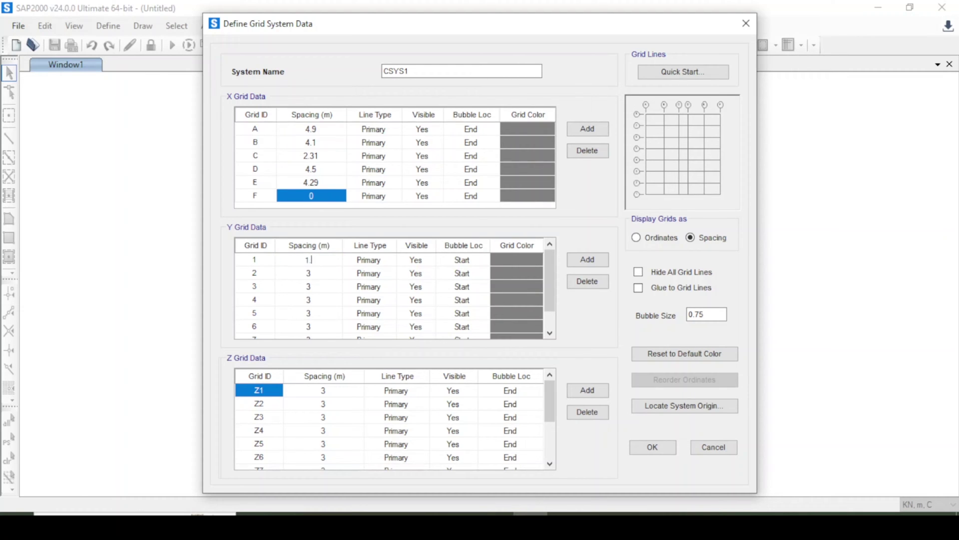
{"action": "left_click", "coordinate": [319, 271]}
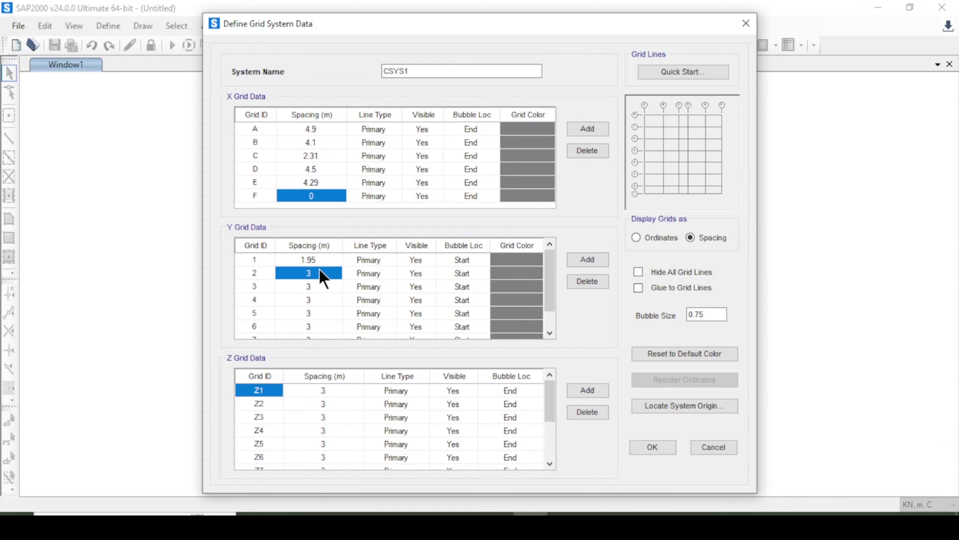
{"action": "left_click", "coordinate": [319, 270]}
{"action": "type", "text": "3.4"}
{"action": "left_click", "coordinate": [315, 286]}
{"action": "type", "text": "4"}
{"action": "left_click", "coordinate": [315, 294]}
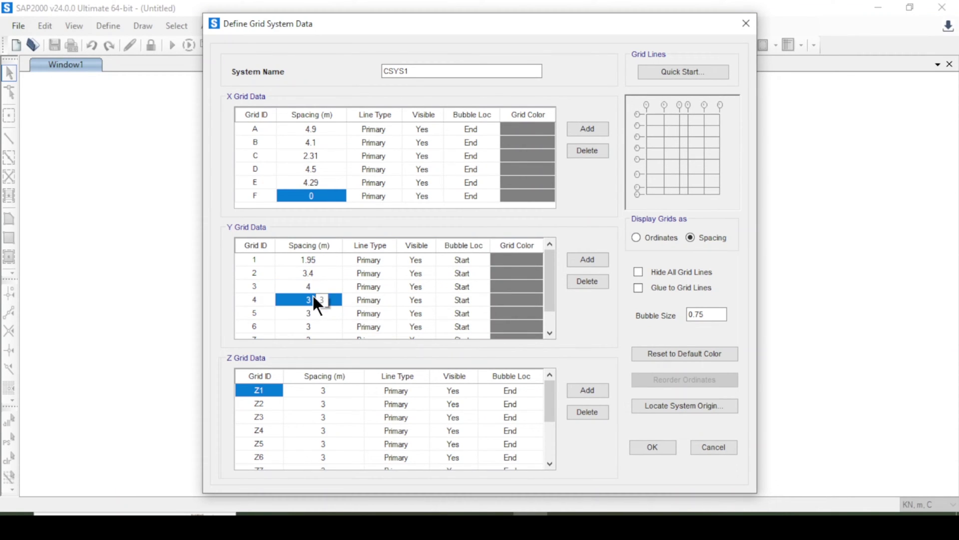
- Enter Y spacings 5.2, 1.94 and 0 for Y lines 4 to 6
{"action": "left_click", "coordinate": [313, 295]}
{"action": "type", "text": "5.2"}
{"action": "key", "text": "Return"}
{"action": "type", "text": "1"}
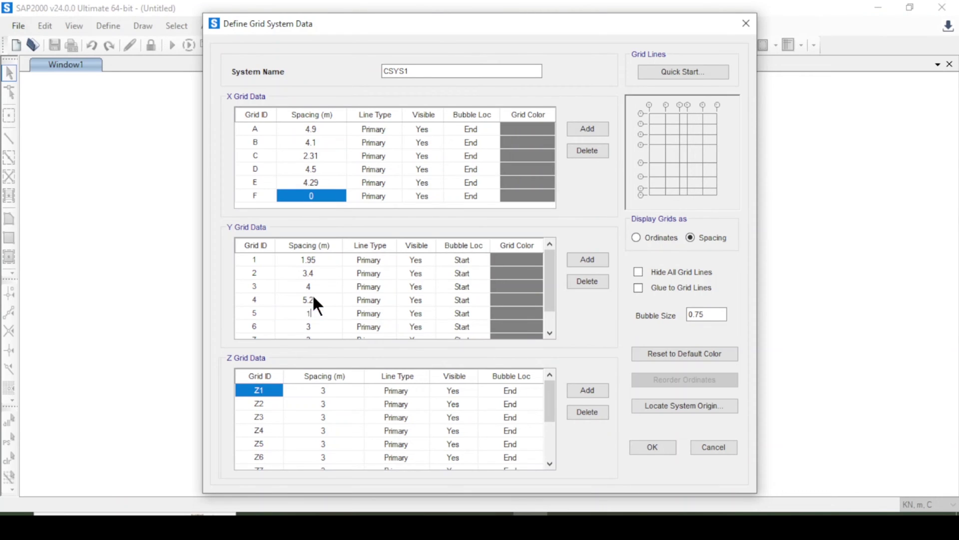
{"action": "type", "text": ".94"}
{"action": "key", "text": "Return"}
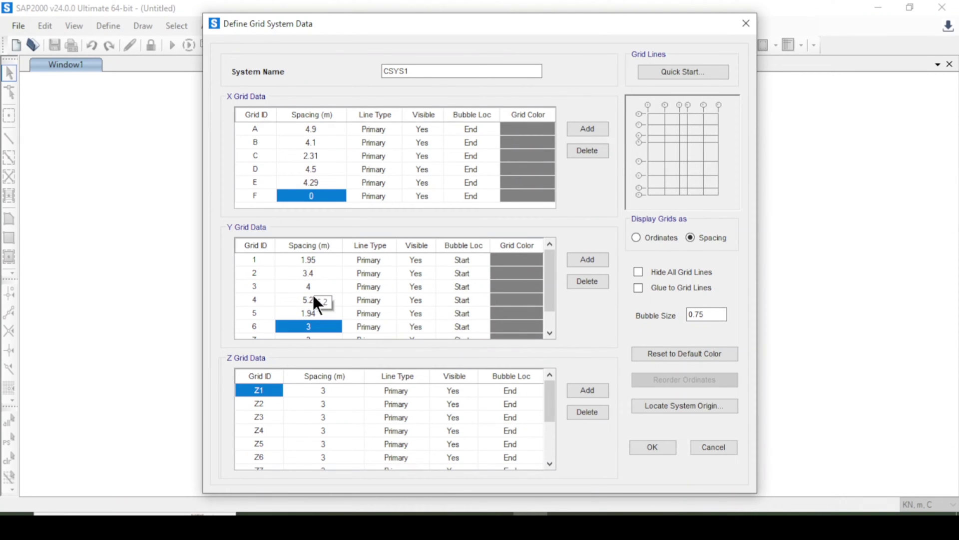
{"action": "type", "text": "0"}
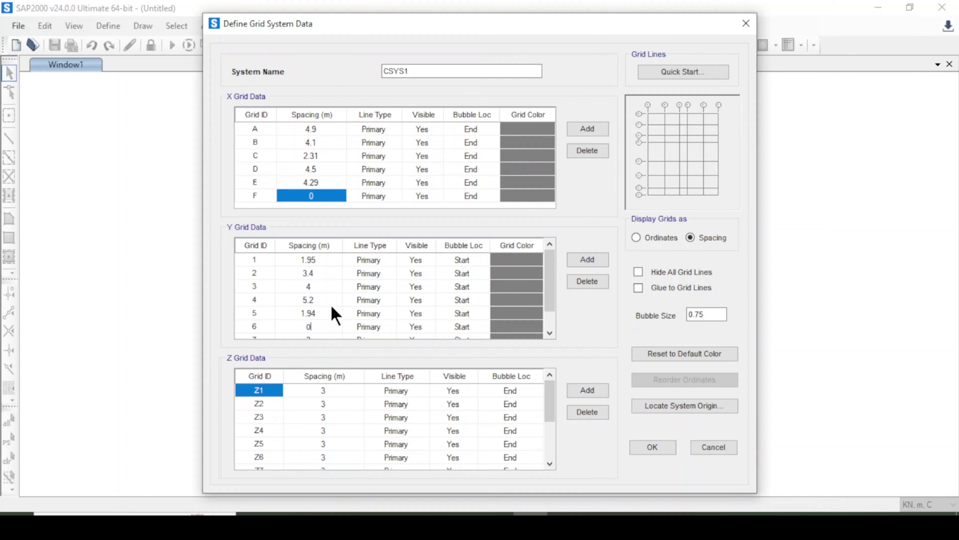
{"action": "key", "text": "Return"}
- Delete the extra Y grid lines 7 and 8
{"action": "left_click", "coordinate": [257, 324]}
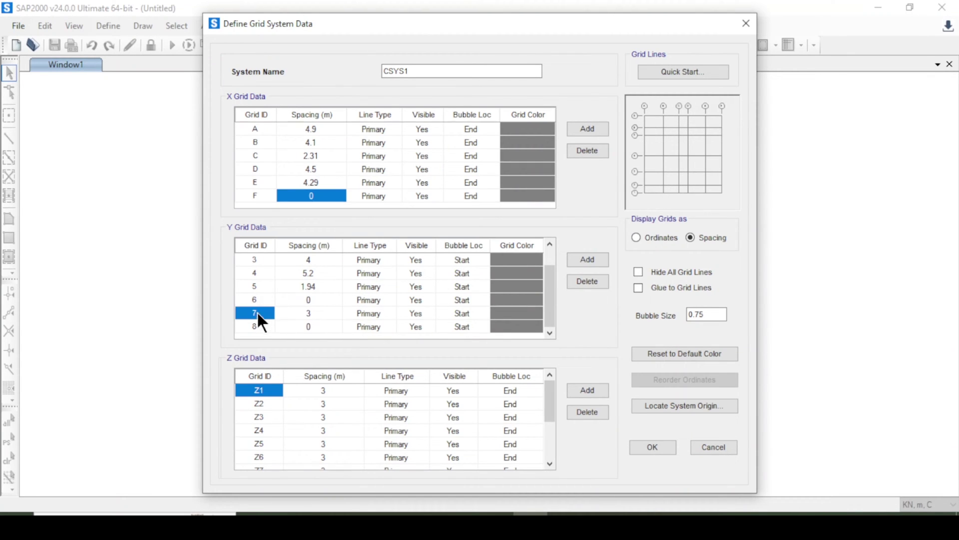
{"action": "left_click", "coordinate": [265, 324]}
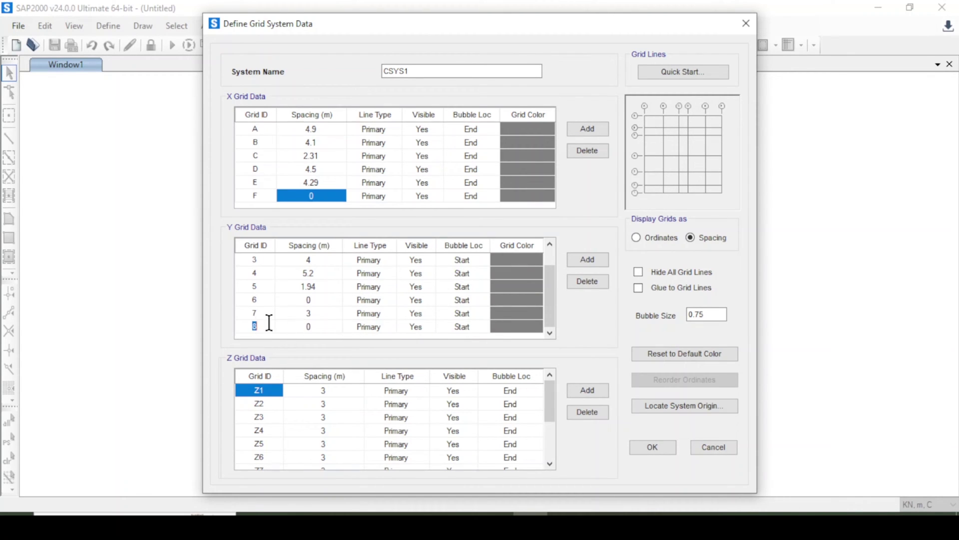
{"action": "left_click", "coordinate": [577, 281]}
{"action": "left_click", "coordinate": [579, 282]}
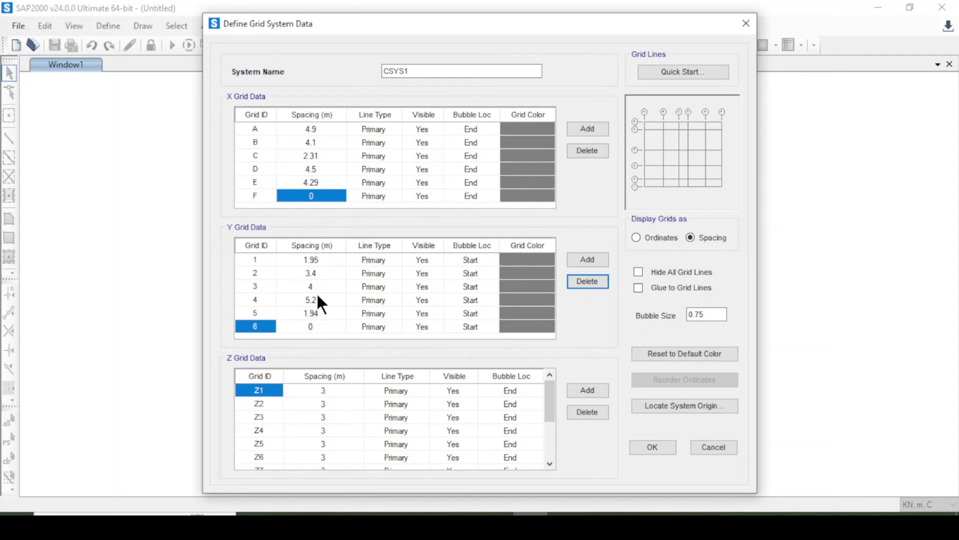
{"action": "left_click", "coordinate": [311, 313]}
{"action": "left_click_drag", "start_coordinate": [550, 409], "coordinate": [541, 438]}
- Leave the Z grid bubble locations at End and accept the custom grid
{"action": "left_click", "coordinate": [535, 394]}
{"action": "left_click", "coordinate": [535, 392]}
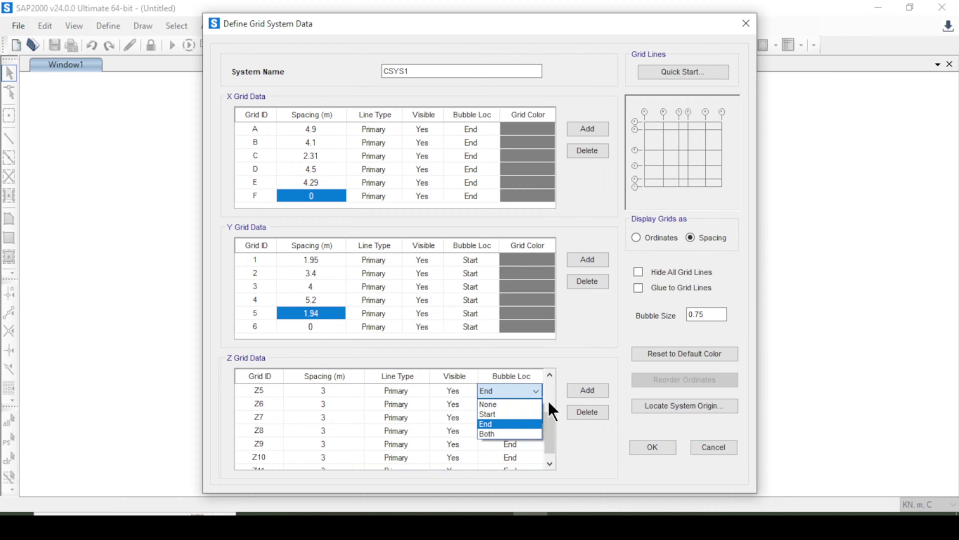
{"action": "left_click", "coordinate": [550, 424]}
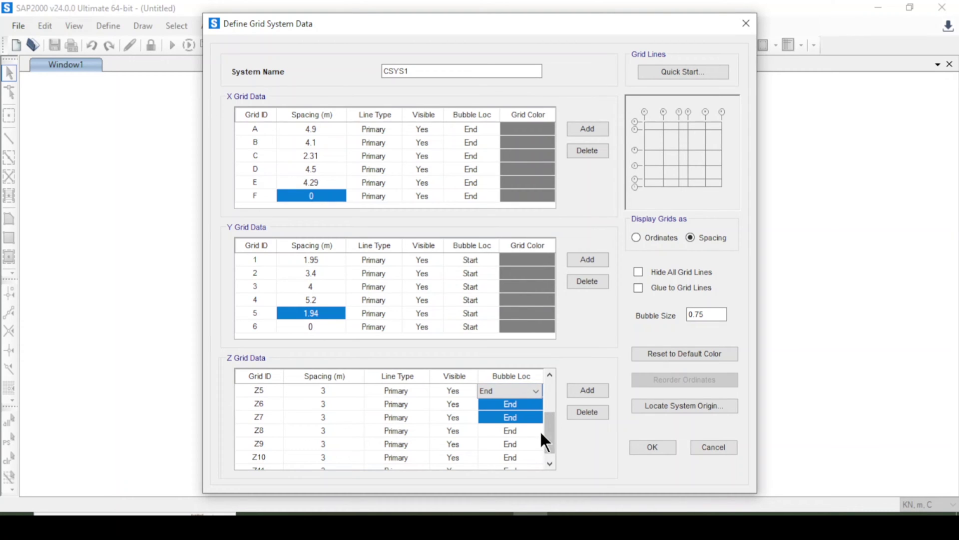
{"action": "left_click", "coordinate": [537, 418]}
{"action": "left_click_drag", "start_coordinate": [550, 415], "coordinate": [551, 388]}
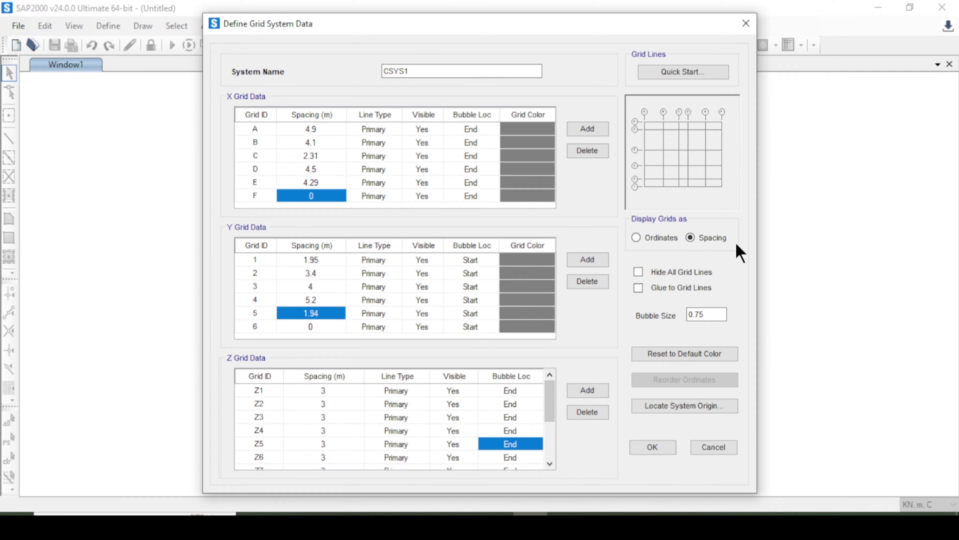
{"action": "left_click", "coordinate": [652, 446]}
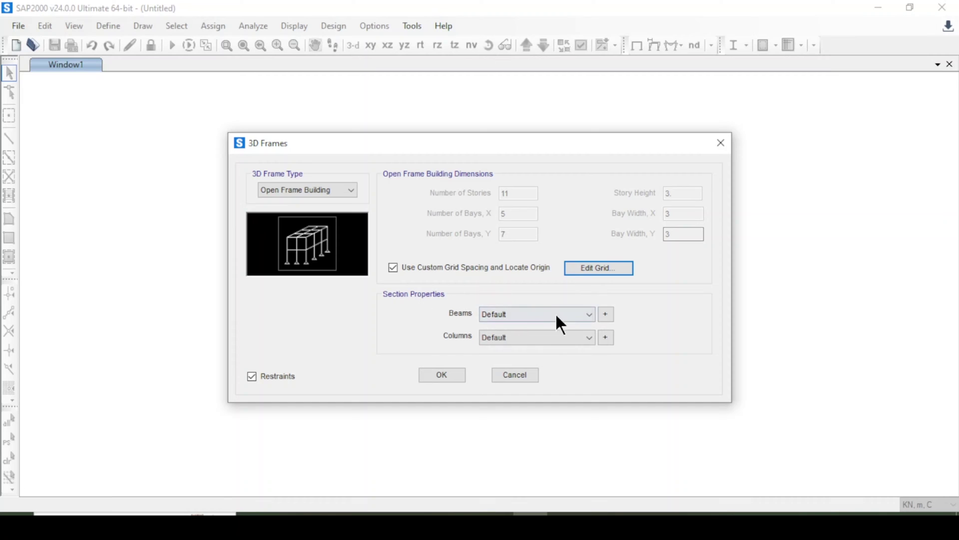
- Add a rectangular concrete frame section named Beam 0.35 x 0.24 with depth 0.35
{"action": "left_click", "coordinate": [607, 313]}
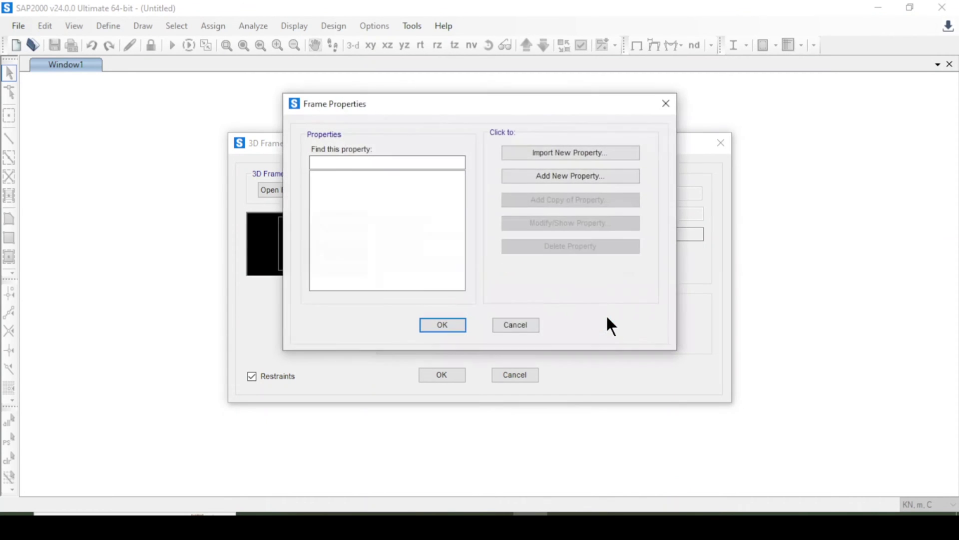
{"action": "left_click", "coordinate": [524, 177]}
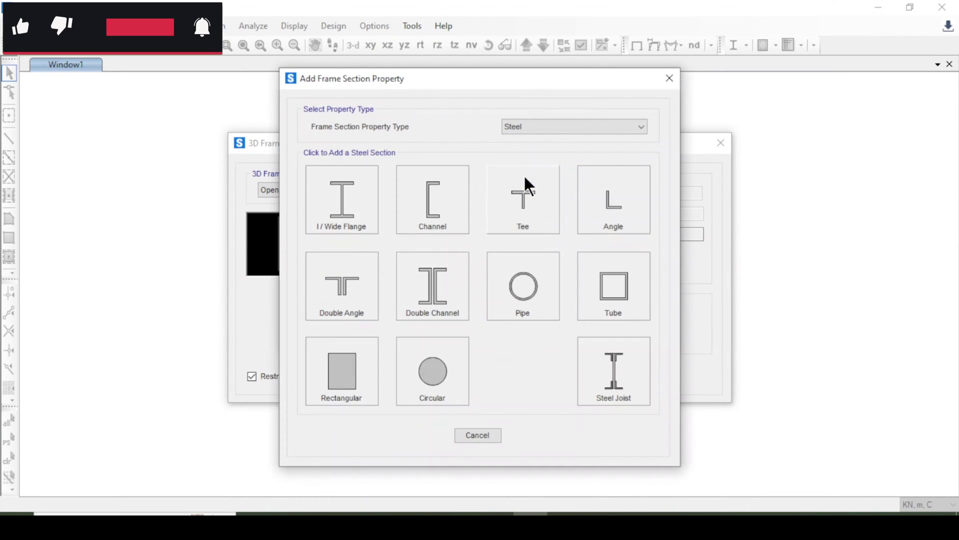
{"action": "left_click", "coordinate": [529, 126]}
{"action": "left_click", "coordinate": [530, 160]}
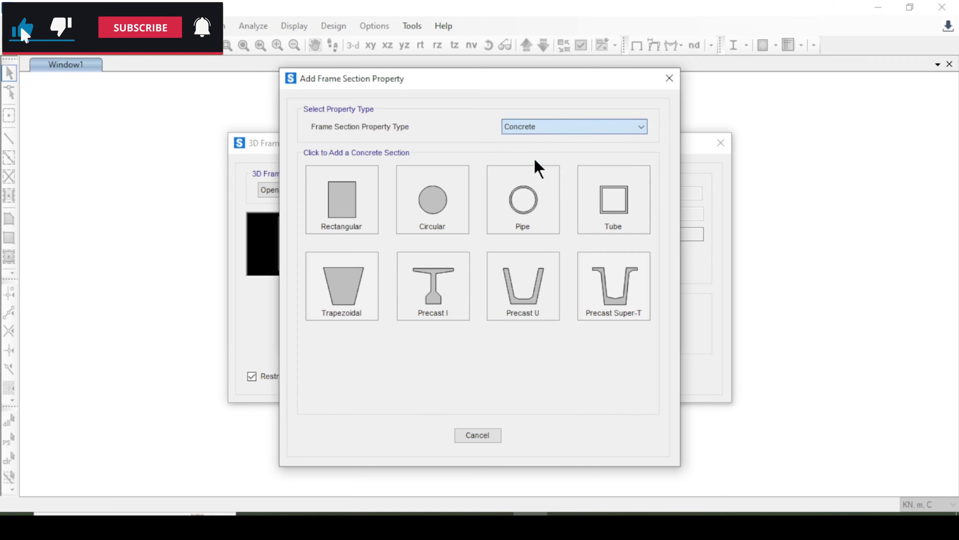
{"action": "left_click", "coordinate": [350, 218]}
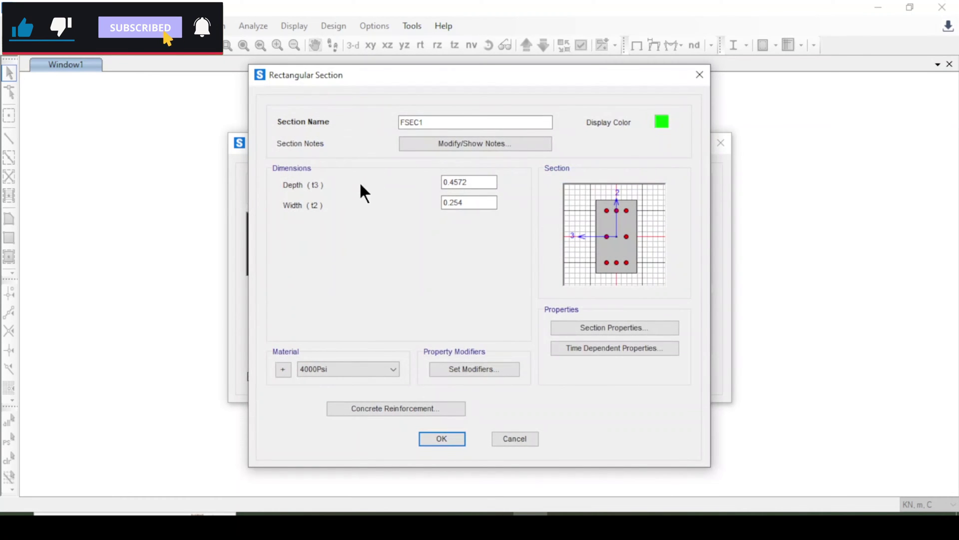
{"action": "type", "text": "Be"}
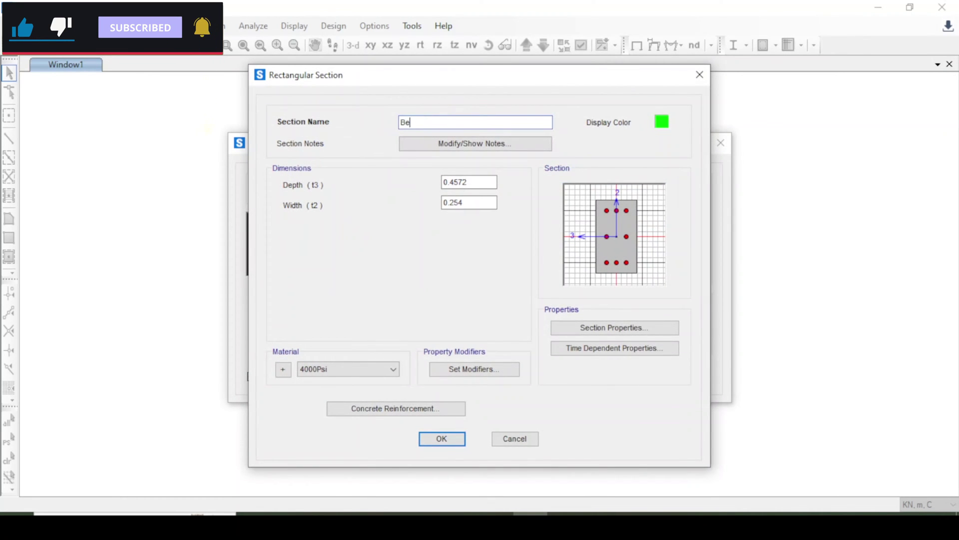
{"action": "type", "text": "am 0.35 x 0.24"}
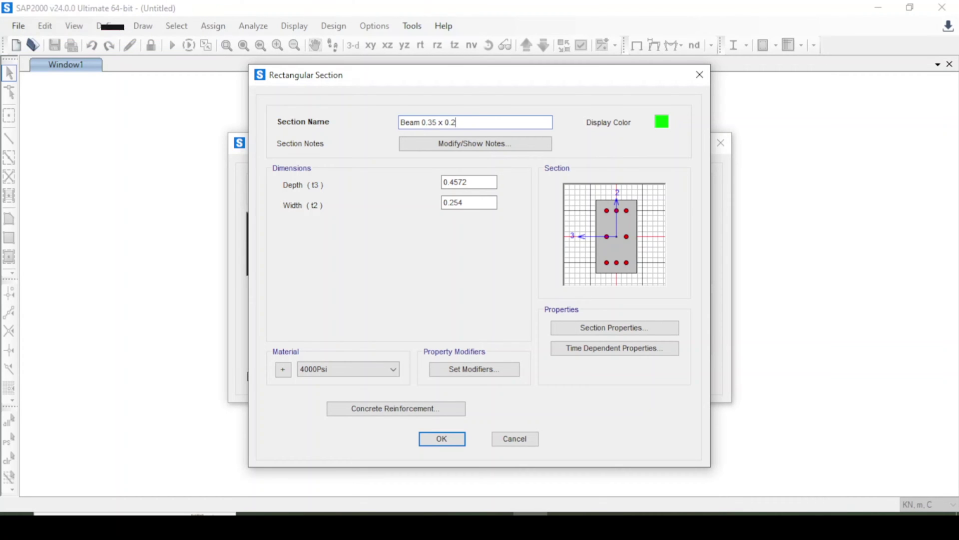
{"action": "key", "text": "Tab"}
{"action": "type", "text": "0.35"}
- Set the beam section width to 0.24 and keep 4000Psi material
{"action": "left_click", "coordinate": [479, 205]}
{"action": "key", "text": "BackSpace"}
{"action": "key", "text": "BackSpace"}
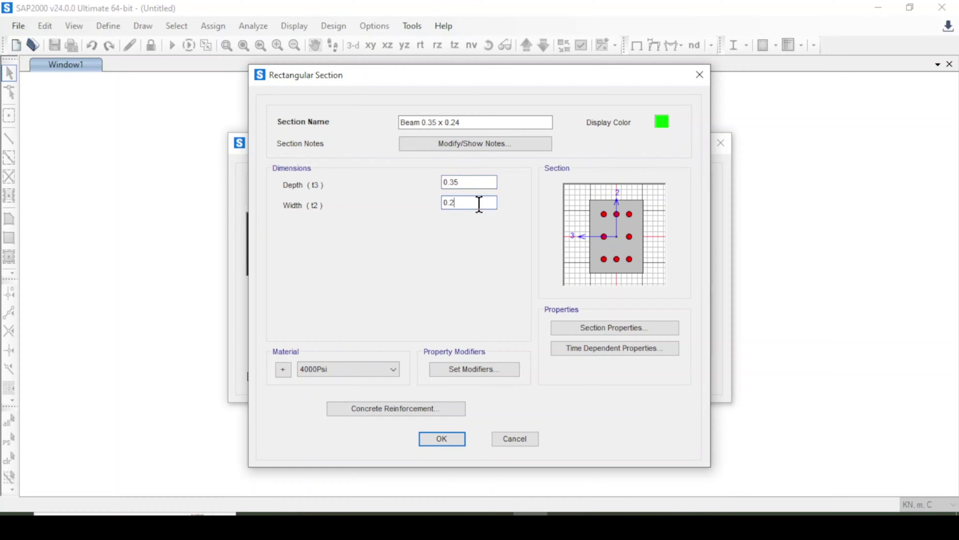
{"action": "type", "text": "4"}
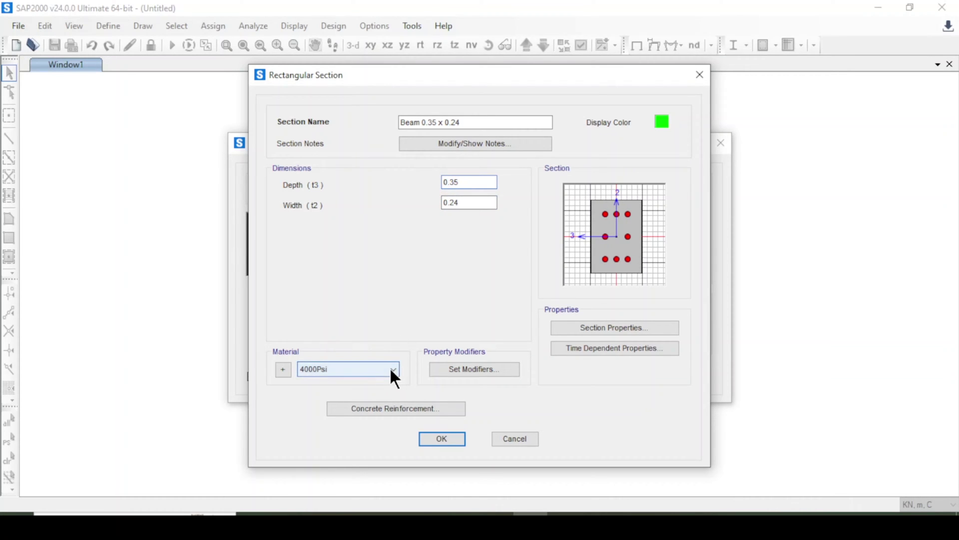
{"action": "left_click", "coordinate": [390, 368]}
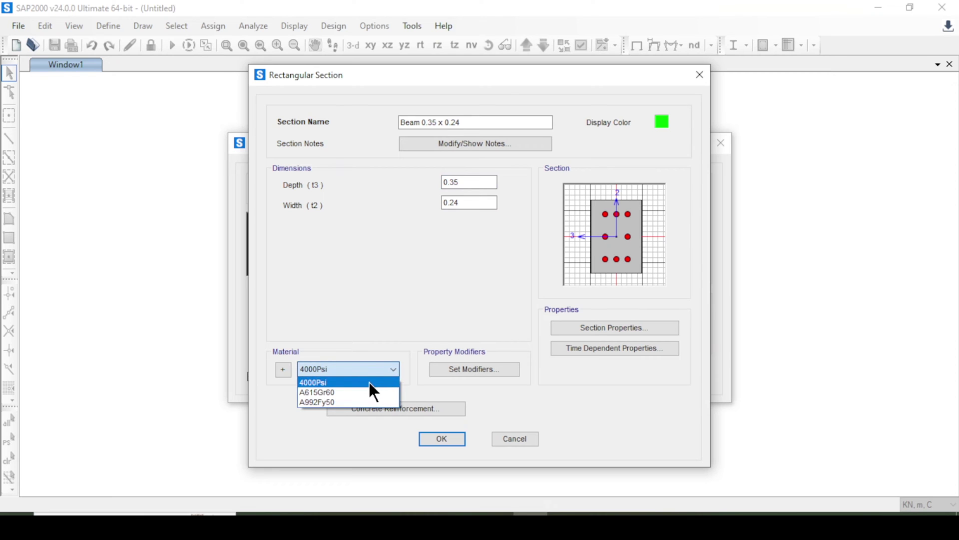
{"action": "left_click", "coordinate": [370, 384]}
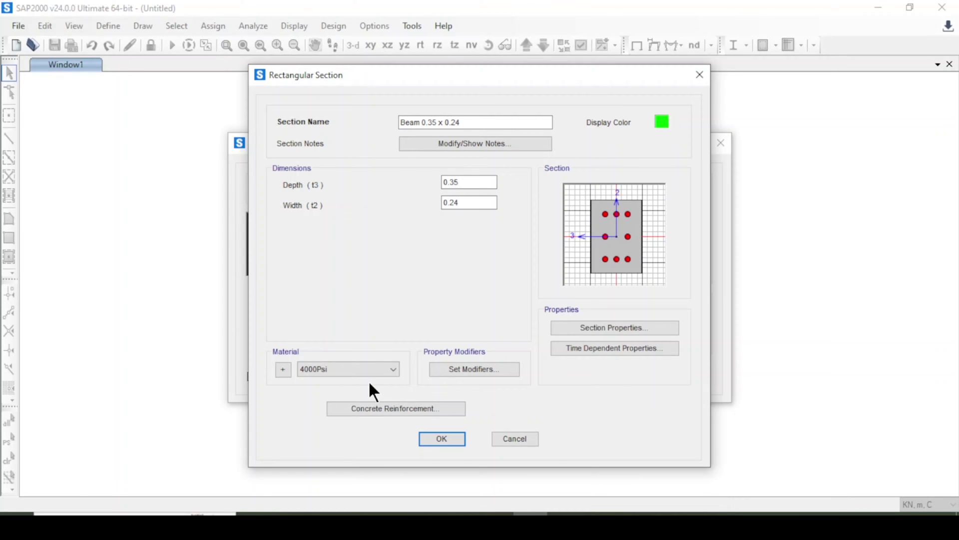
- Set the section's reinforcement to beam design with A615Gr60 longitudinal bars
{"action": "left_click", "coordinate": [389, 407]}
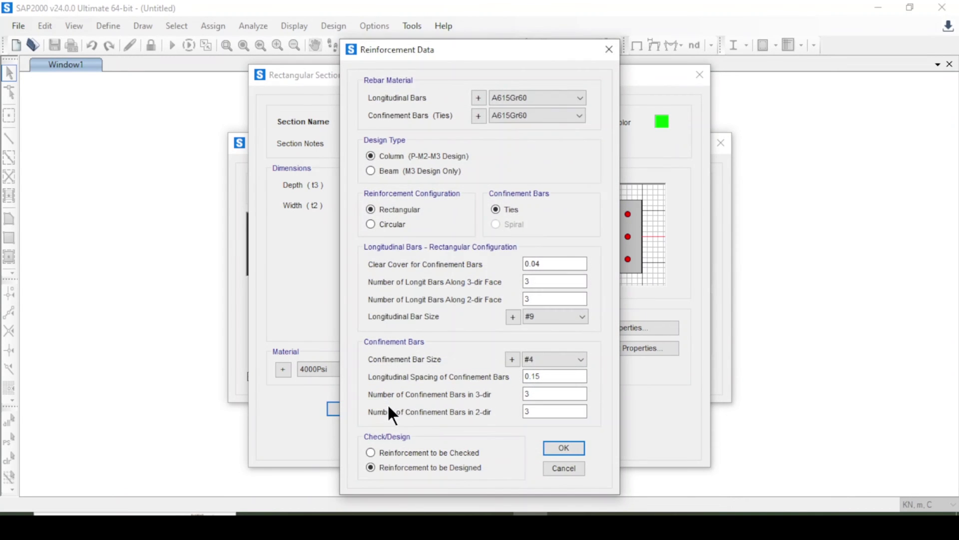
{"action": "left_click", "coordinate": [379, 171]}
{"action": "left_click", "coordinate": [553, 97]}
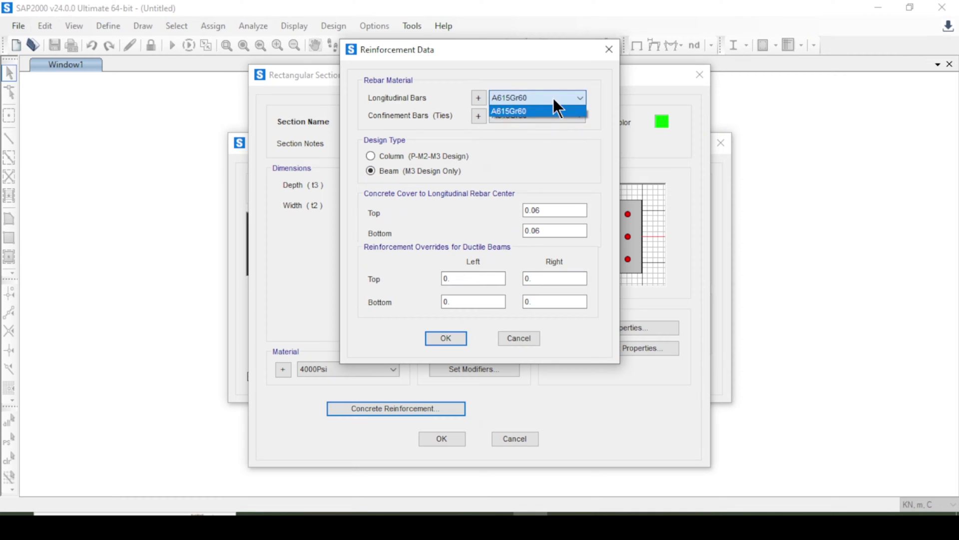
{"action": "left_click", "coordinate": [554, 100]}
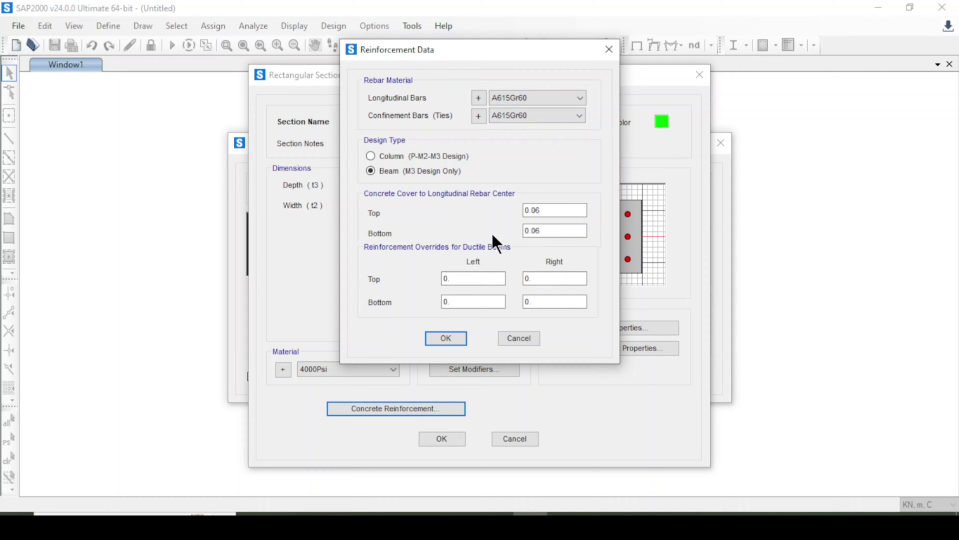
{"action": "left_click", "coordinate": [439, 338]}
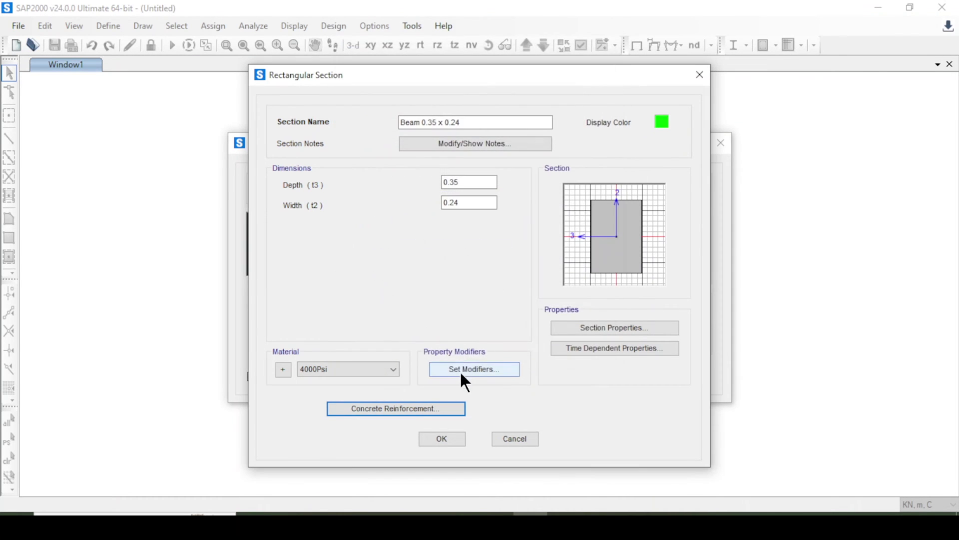
- Save the beam section and add another rectangular concrete section
{"action": "left_click", "coordinate": [441, 438]}
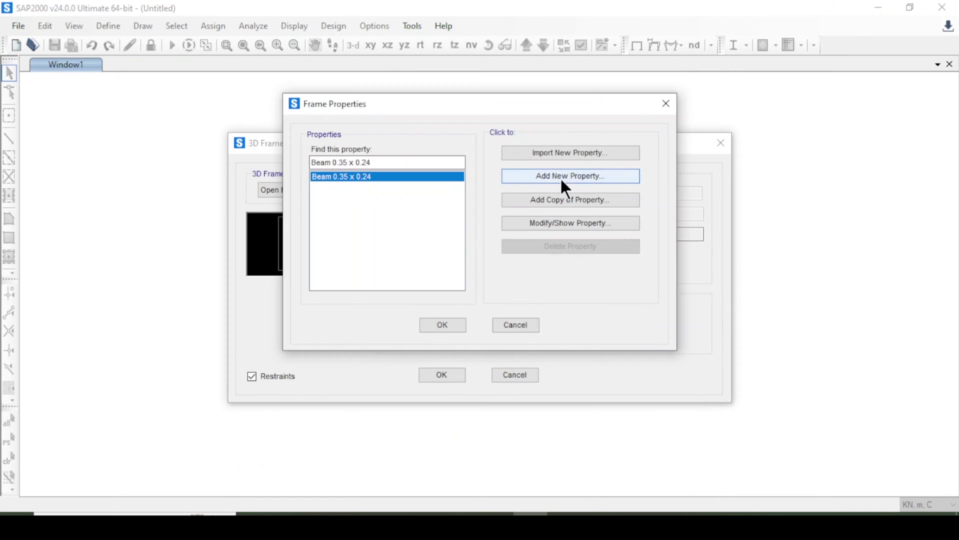
{"action": "left_click", "coordinate": [561, 176]}
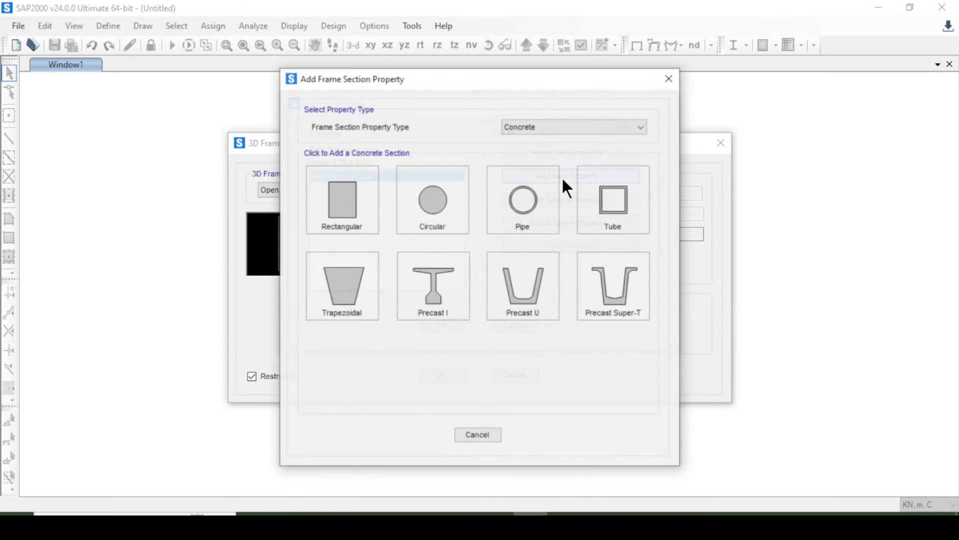
{"action": "left_click", "coordinate": [562, 126]}
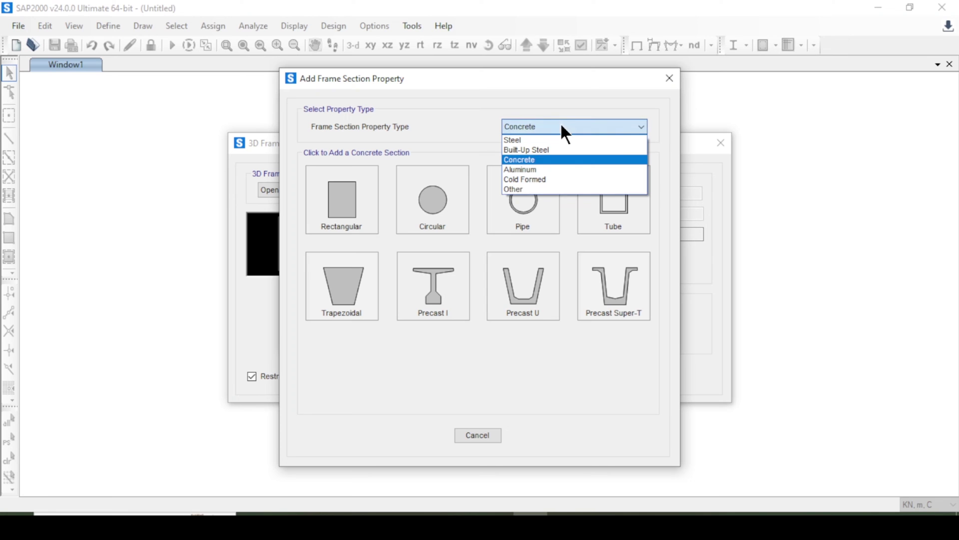
{"action": "left_click", "coordinate": [536, 159]}
{"action": "left_click", "coordinate": [354, 216]}
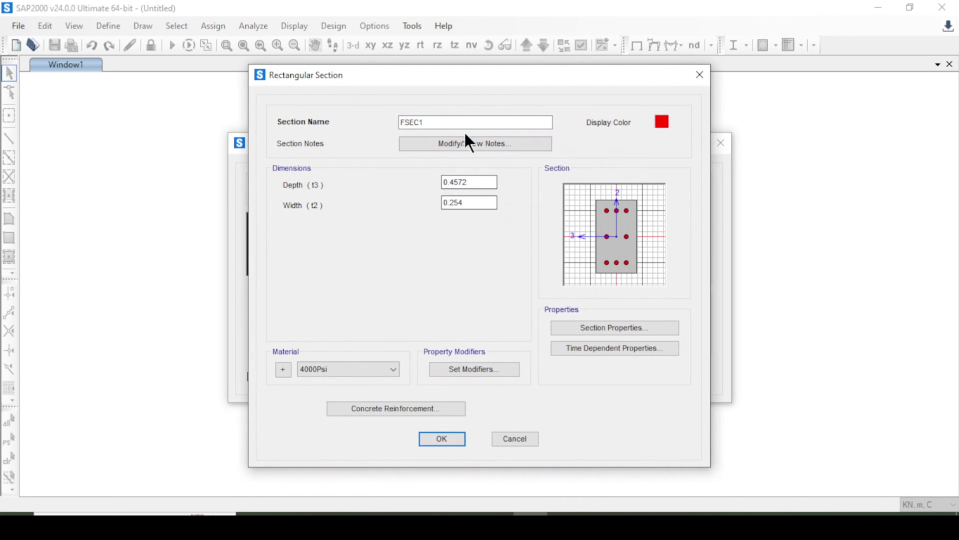
- Name it Column 0.35 x 0.35 with 0.35 depth and width in 4000Psi
{"action": "double_click", "coordinate": [458, 117]}
{"action": "type", "text": "Column 0"}
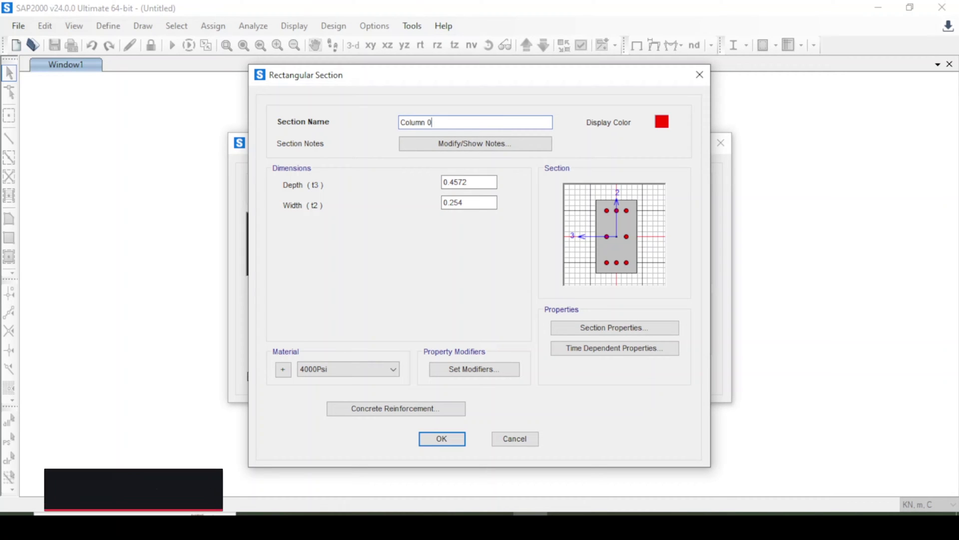
{"action": "type", "text": ".35 x"}
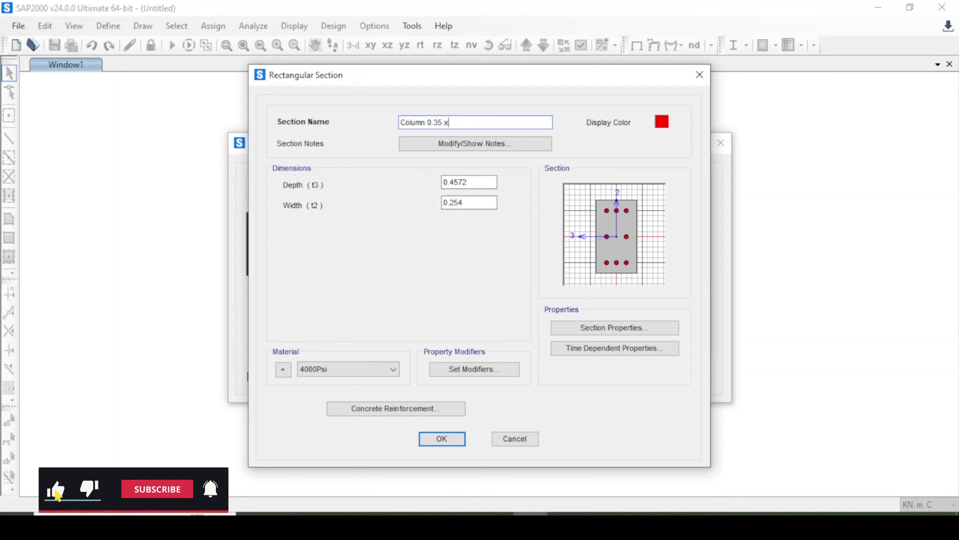
{"action": "type", "text": " 0.35"}
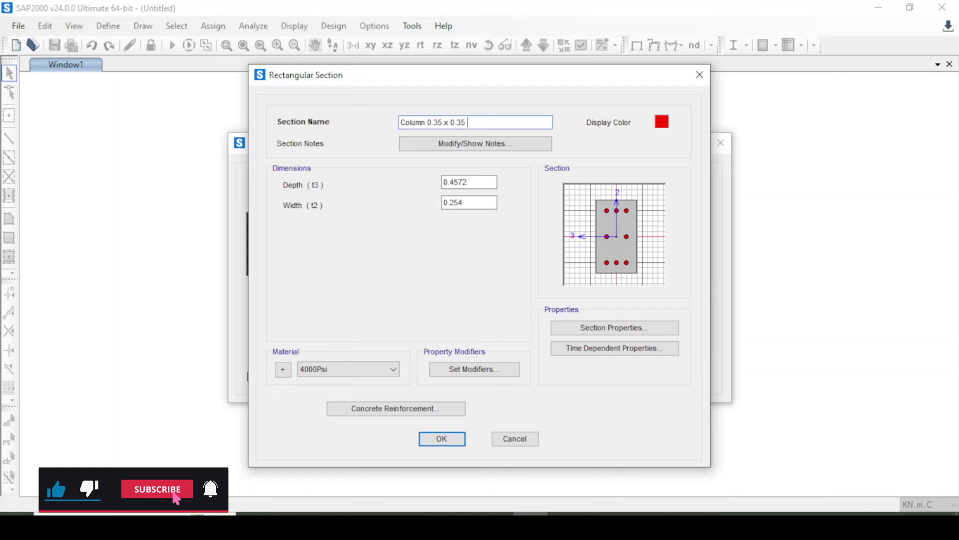
{"action": "double_click", "coordinate": [467, 182]}
{"action": "type", "text": "0.35"}
{"action": "double_click", "coordinate": [479, 201]}
{"action": "type", "text": "0.35"}
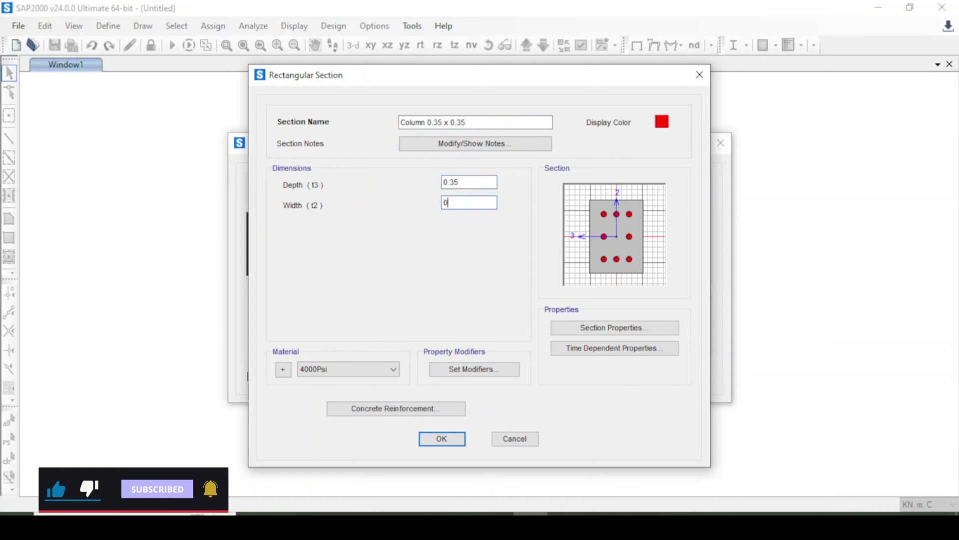
{"action": "left_click", "coordinate": [333, 370]}
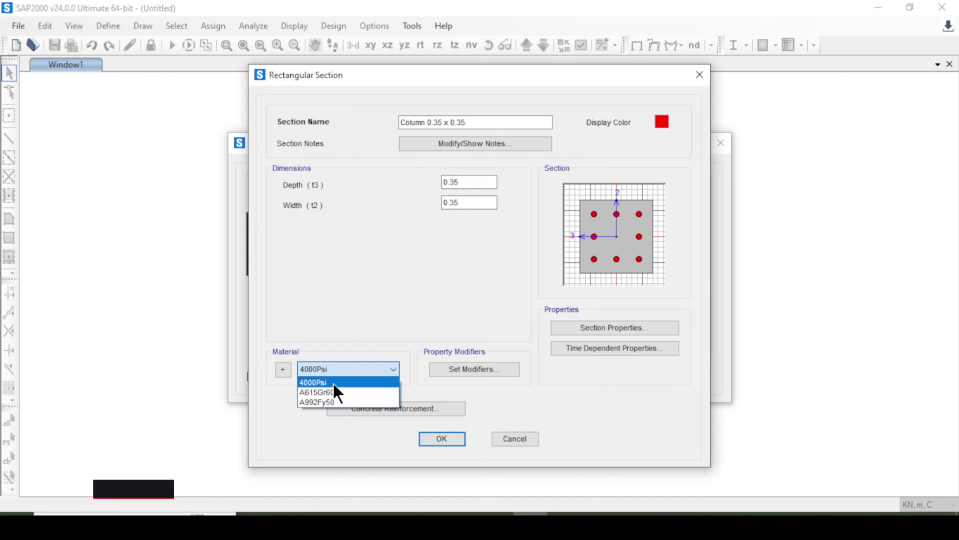
{"action": "left_click", "coordinate": [334, 381]}
- Give the column A615Gr60 rebar with 16d bars and 10d ties, to be checked
{"action": "left_click", "coordinate": [427, 408]}
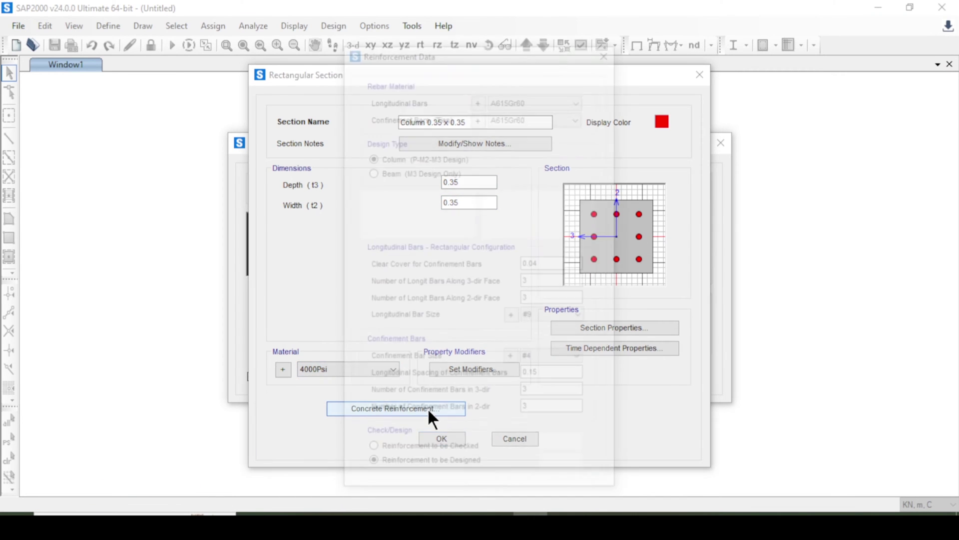
{"action": "left_click", "coordinate": [518, 96]}
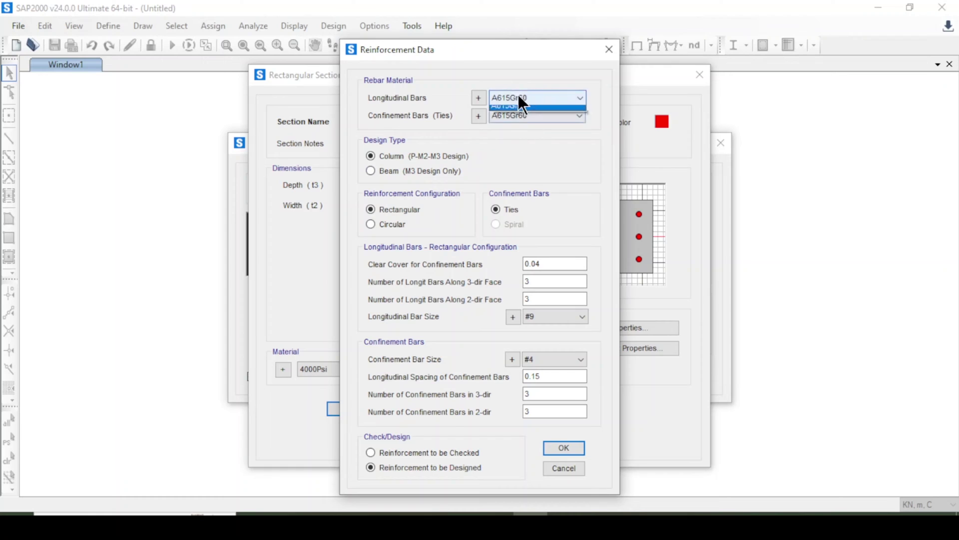
{"action": "left_click", "coordinate": [518, 93]}
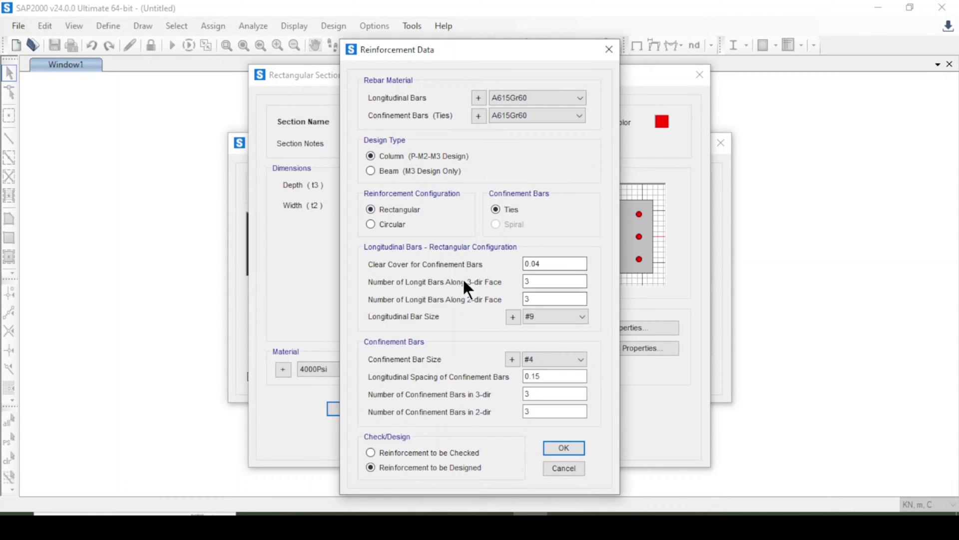
{"action": "left_click", "coordinate": [578, 316]}
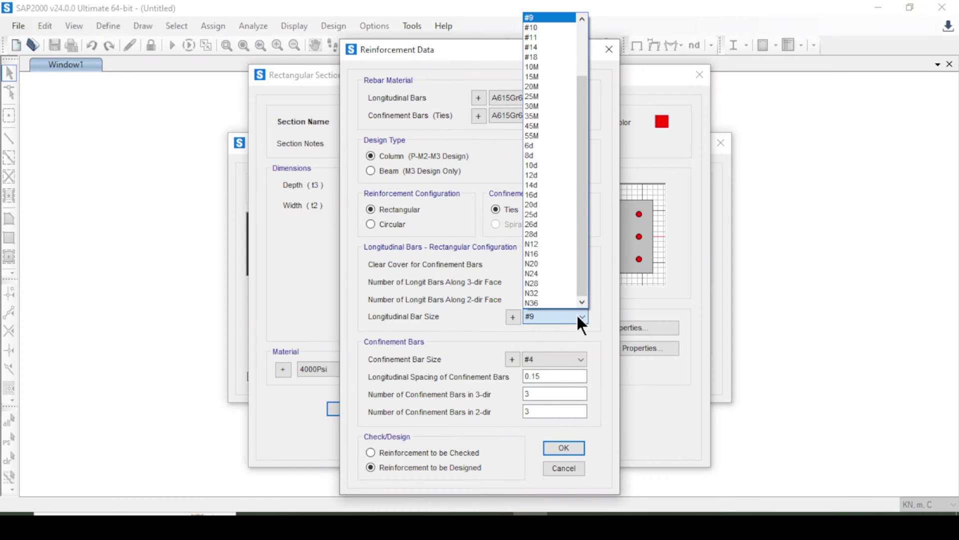
{"action": "left_click", "coordinate": [556, 194]}
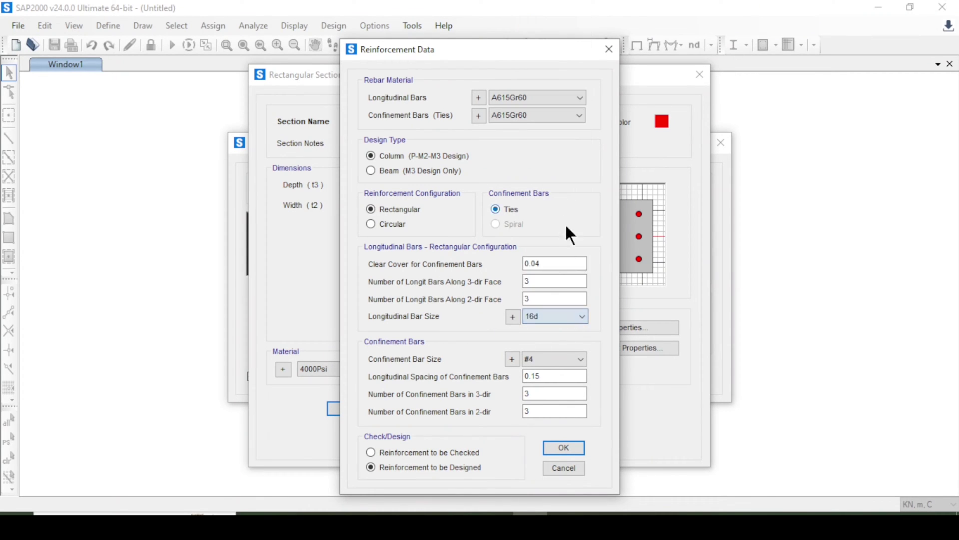
{"action": "left_click", "coordinate": [541, 356]}
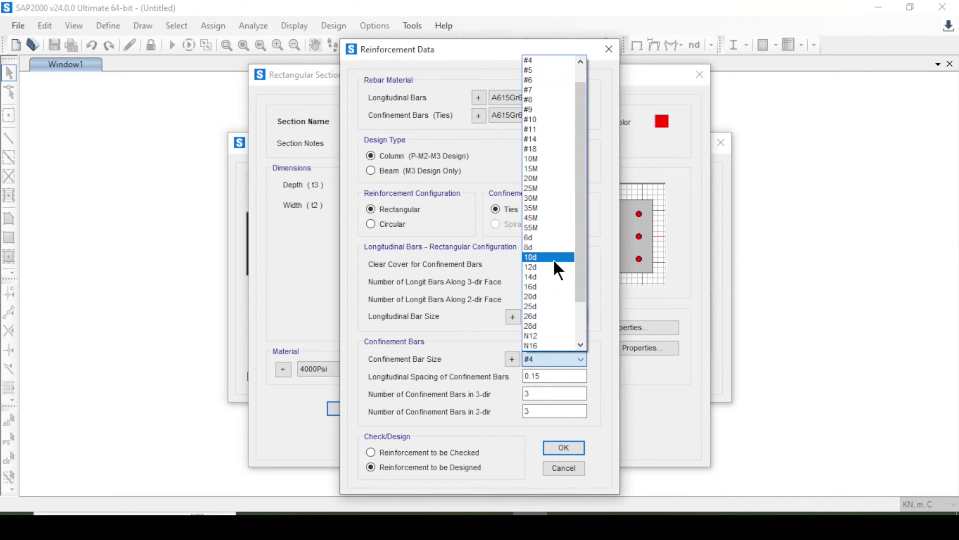
{"action": "left_click", "coordinate": [553, 258]}
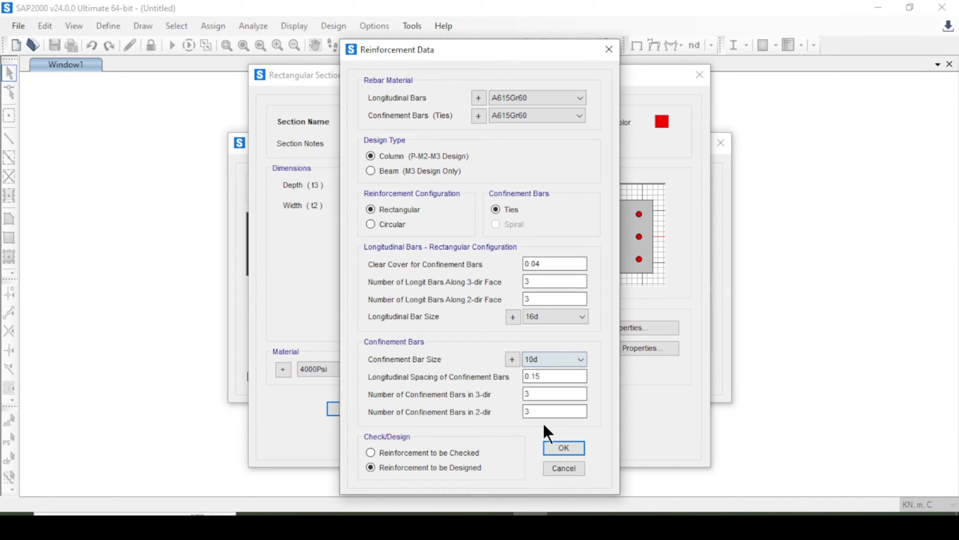
{"action": "left_click", "coordinate": [430, 451]}
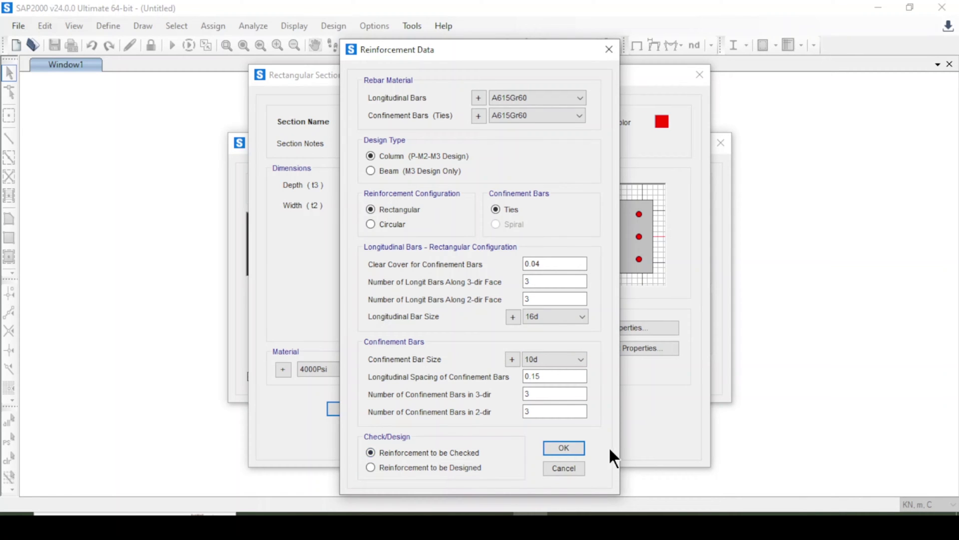
{"action": "left_click", "coordinate": [555, 445]}
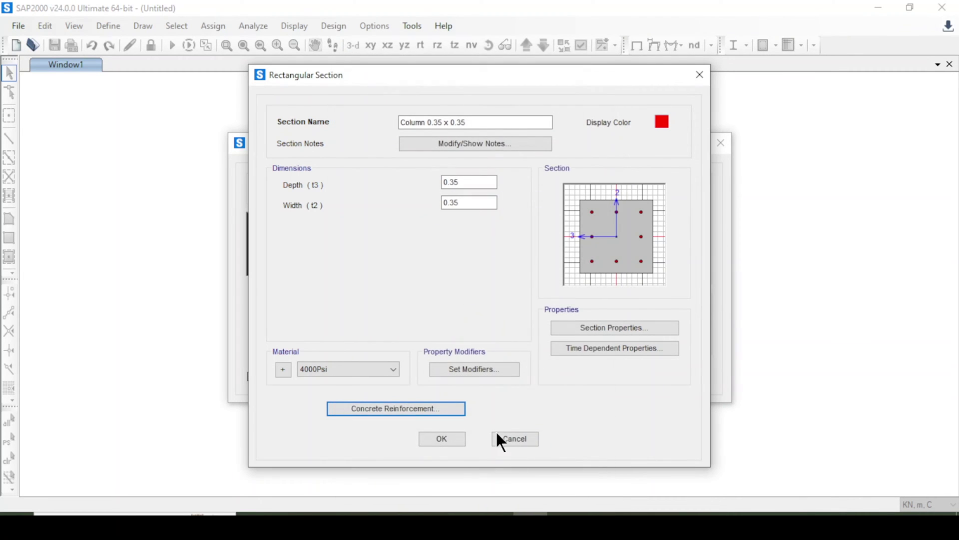
- Generate the frame using Beam 0.35 x 0.24 beams and Column 0.35 x 0.35 columns
{"action": "left_click", "coordinate": [444, 438]}
{"action": "left_click", "coordinate": [512, 326]}
{"action": "left_click", "coordinate": [522, 312]}
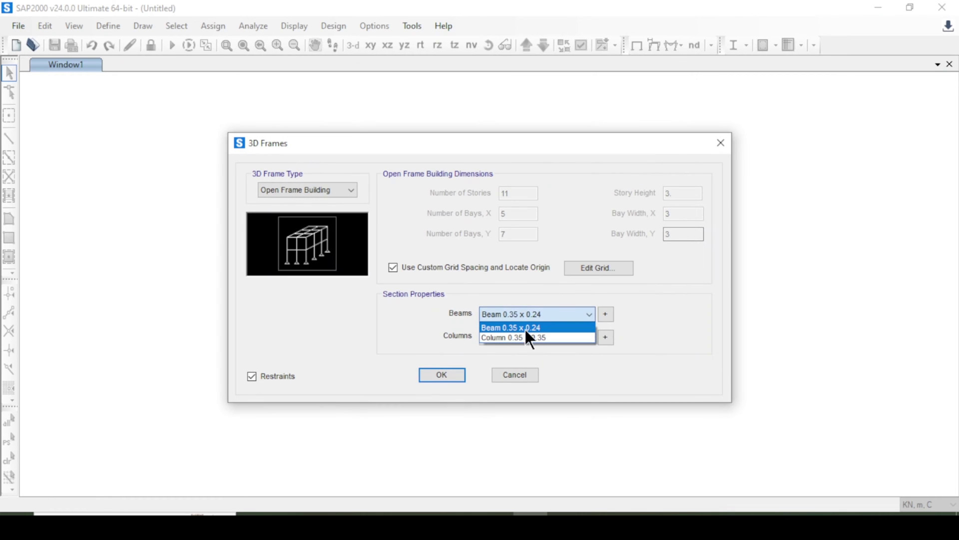
{"action": "left_click", "coordinate": [524, 326]}
{"action": "left_click", "coordinate": [523, 345]}
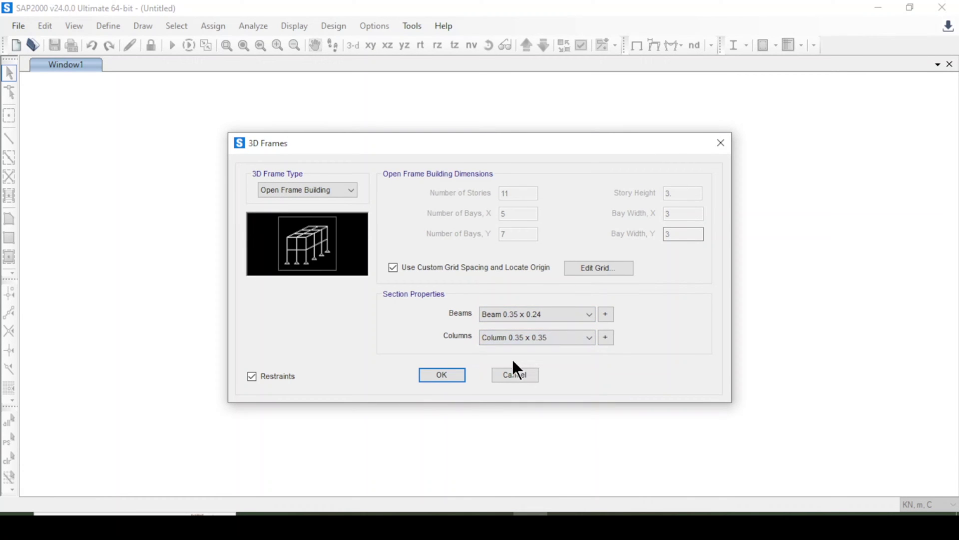
{"action": "left_click", "coordinate": [442, 375]}
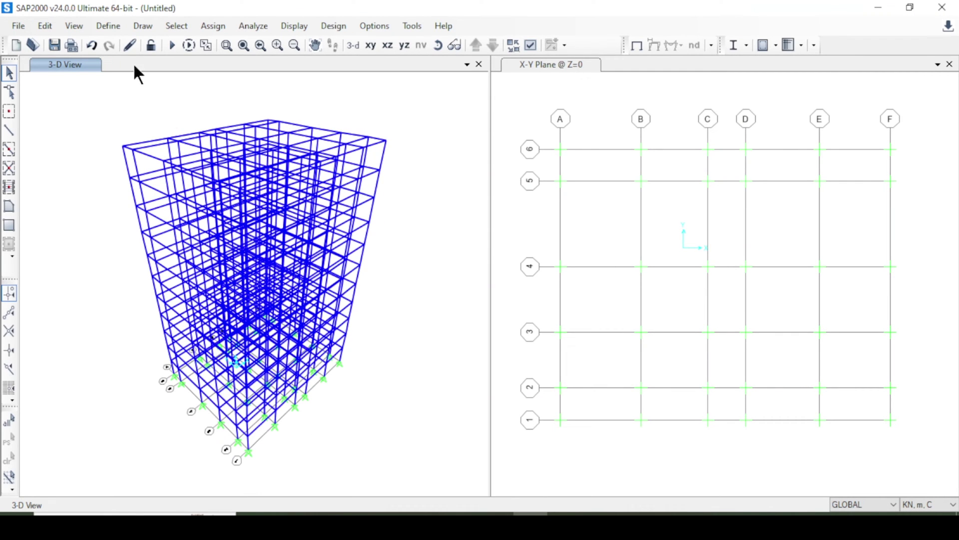
{"action": "left_click", "coordinate": [113, 25]}
- Start a new Shell area section named Slab 150
{"action": "mouse_move", "coordinate": [199, 67]}
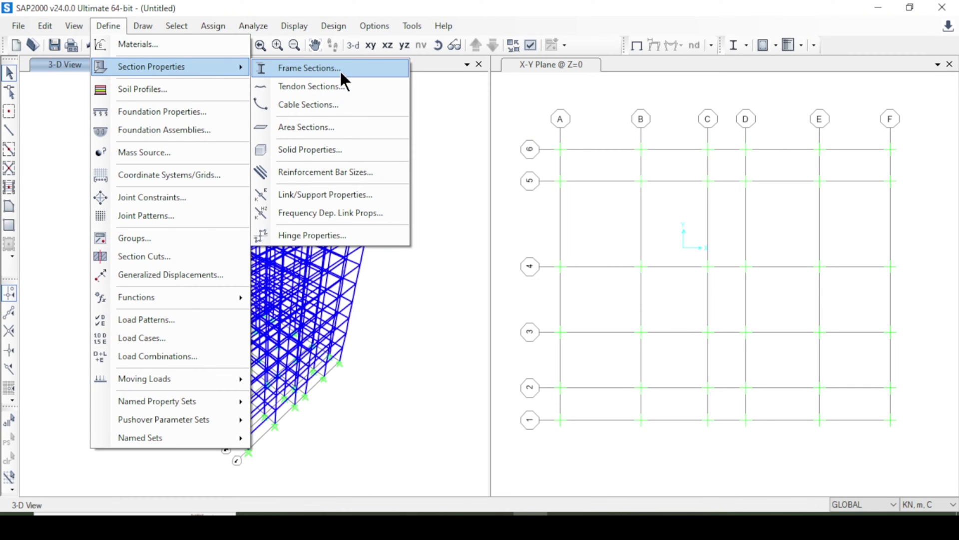
{"action": "left_click", "coordinate": [382, 131]}
{"action": "left_click", "coordinate": [535, 206]}
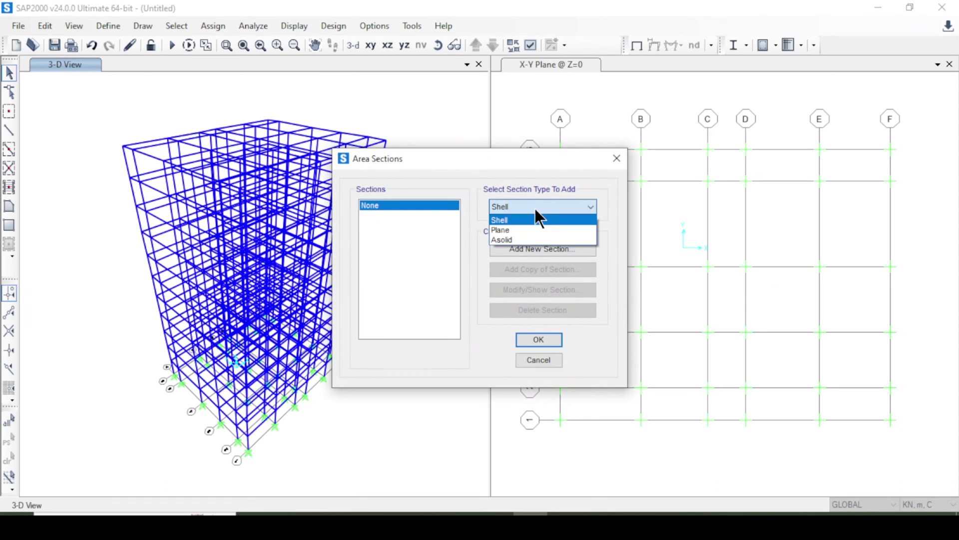
{"action": "left_click", "coordinate": [520, 220]}
{"action": "left_click", "coordinate": [521, 247]}
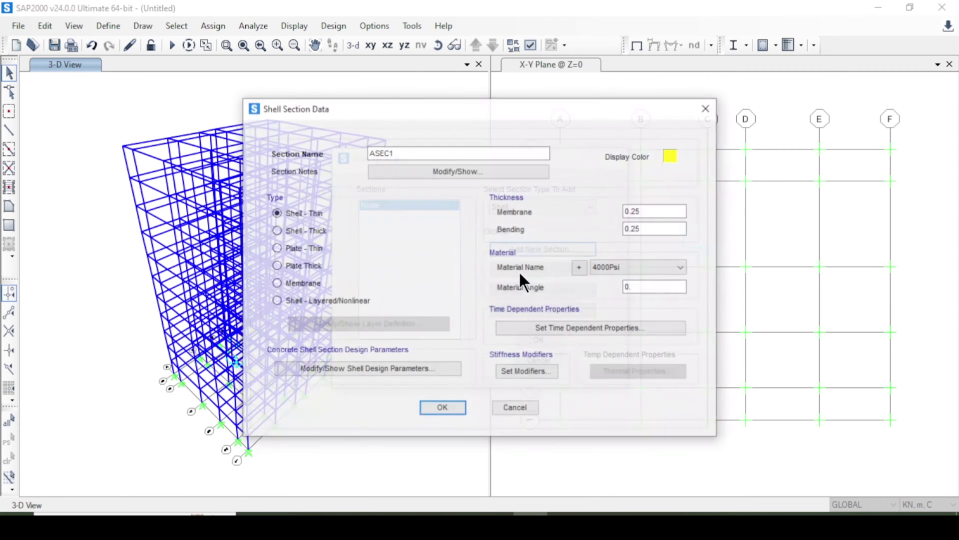
{"action": "left_click_drag", "start_coordinate": [400, 152], "coordinate": [300, 154]}
{"action": "type", "text": "S"}
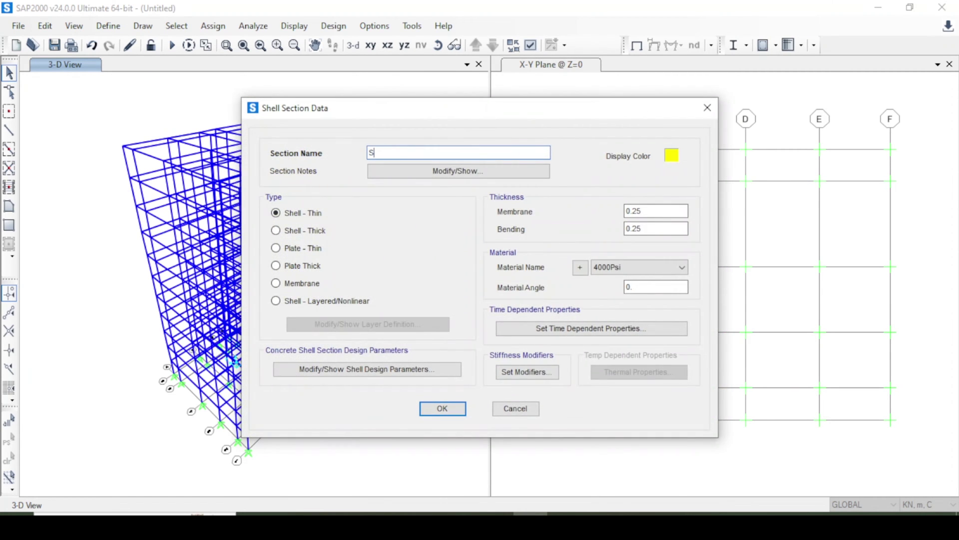
{"action": "type", "text": "lab 150"}
- Make Slab 150 a Membrane with 0.15 membrane and bending thickness
{"action": "left_click_drag", "start_coordinate": [406, 153], "coordinate": [385, 153]}
{"action": "left_click", "coordinate": [303, 281]}
{"action": "left_click_drag", "start_coordinate": [657, 211], "coordinate": [603, 211]}
{"action": "type", "text": "0.15"}
{"action": "key", "text": "Tab"}
{"action": "type", "text": "0.15"}
- Create a new United States concrete material with f'c 3000 psi
{"action": "left_click", "coordinate": [580, 266]}
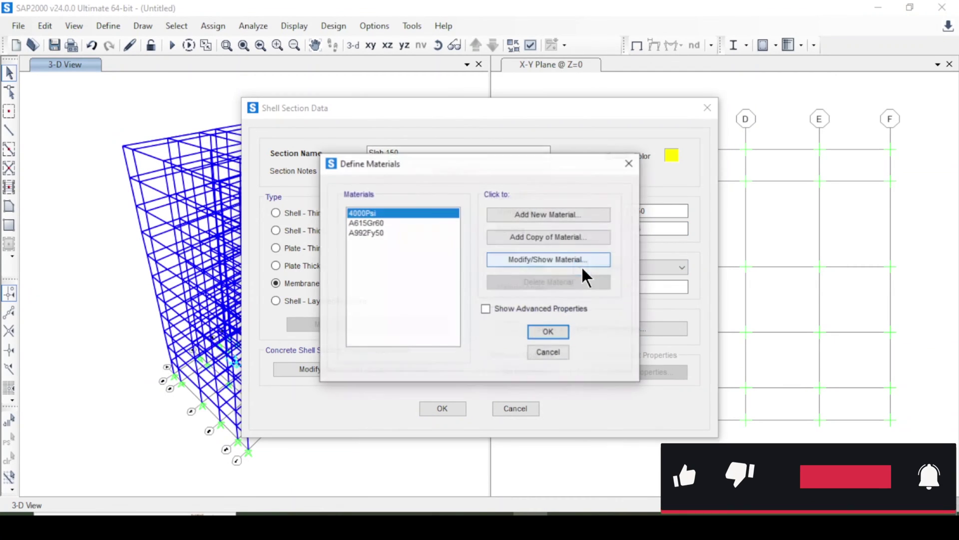
{"action": "left_click", "coordinate": [532, 211]}
{"action": "left_click", "coordinate": [521, 233]}
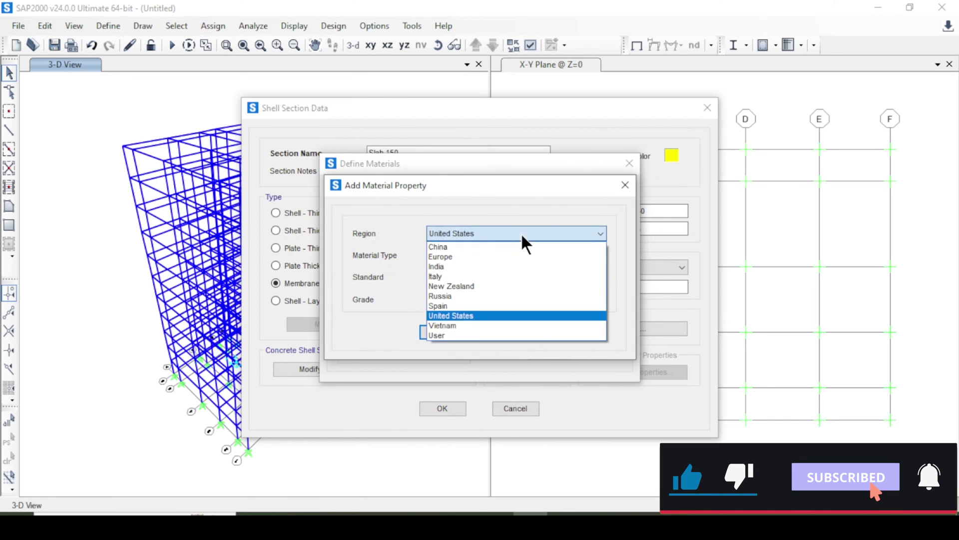
{"action": "left_click", "coordinate": [475, 311]}
{"action": "left_click", "coordinate": [480, 255]}
{"action": "left_click", "coordinate": [482, 283]}
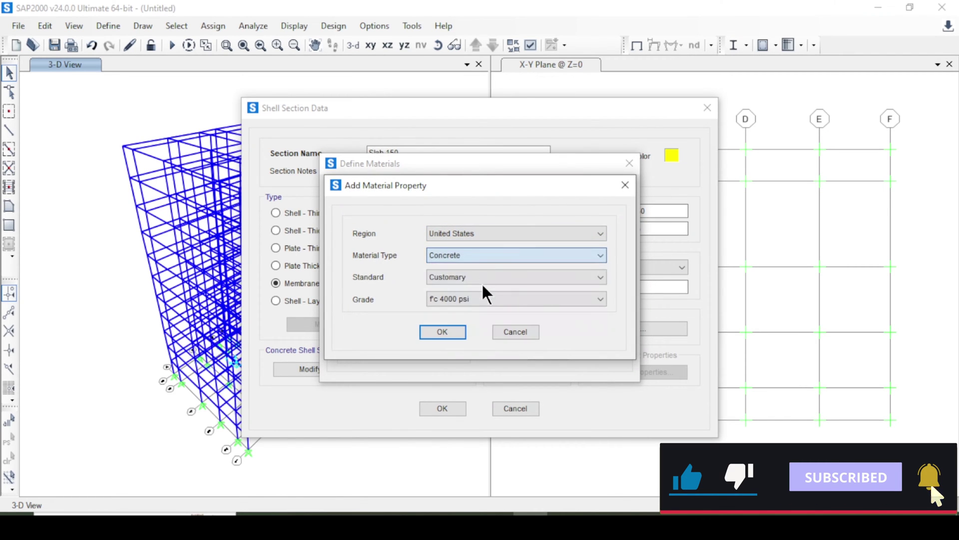
{"action": "left_click", "coordinate": [477, 298]}
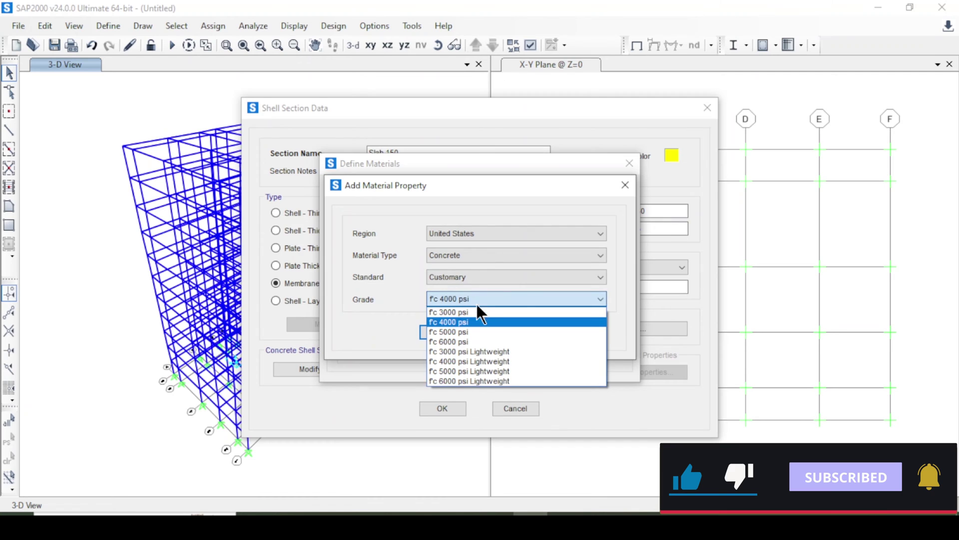
{"action": "left_click", "coordinate": [476, 310]}
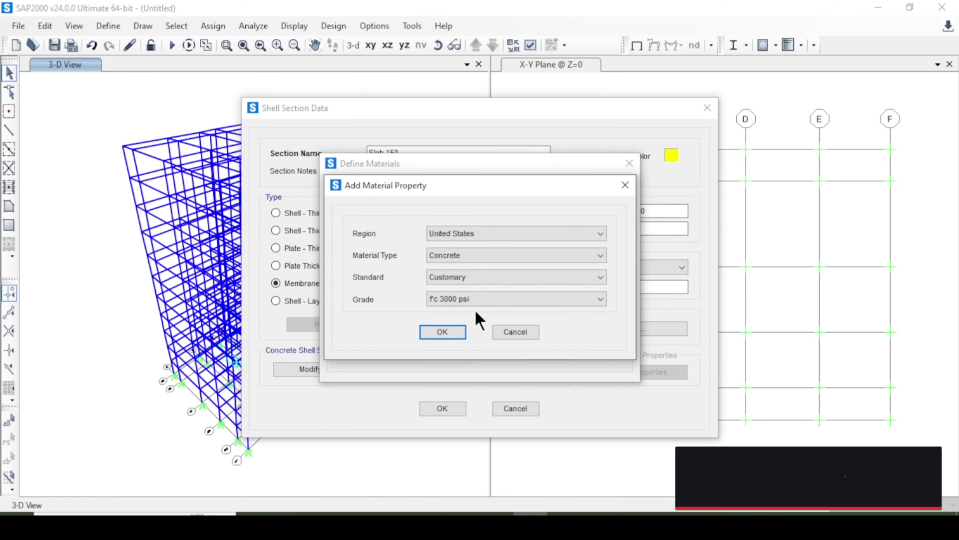
{"action": "left_click", "coordinate": [451, 331]}
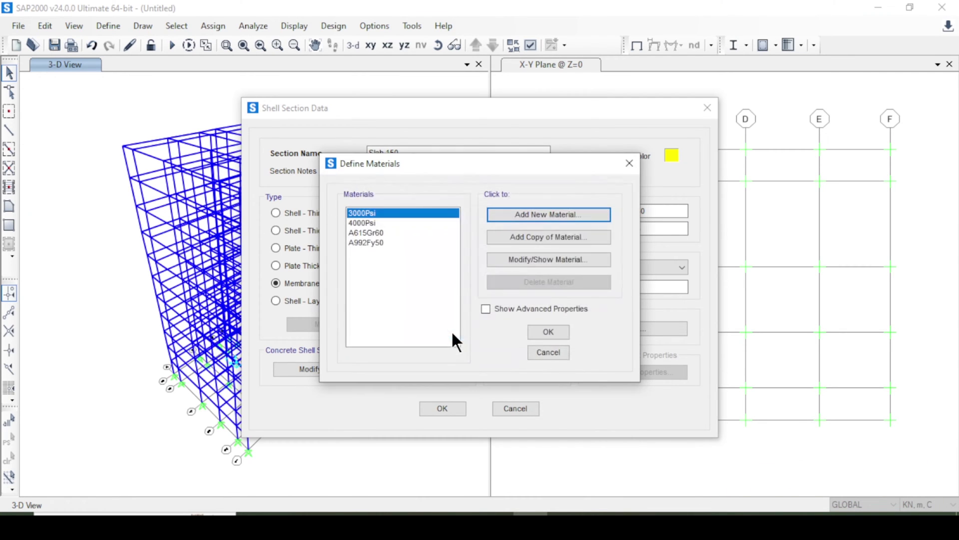
{"action": "left_click", "coordinate": [547, 330]}
- Assign 3000Psi to Slab 150 and save it among the area sections
{"action": "left_click", "coordinate": [606, 265]}
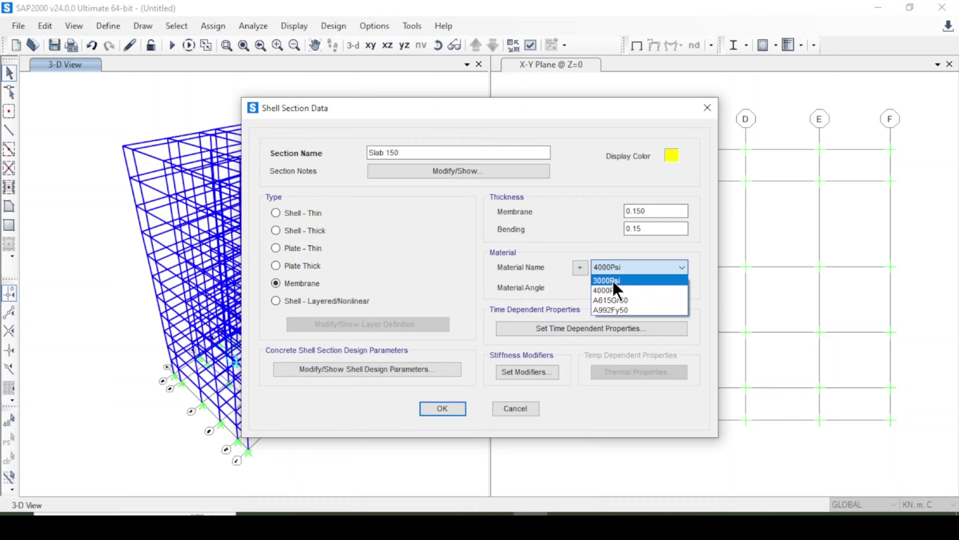
{"action": "left_click", "coordinate": [613, 280]}
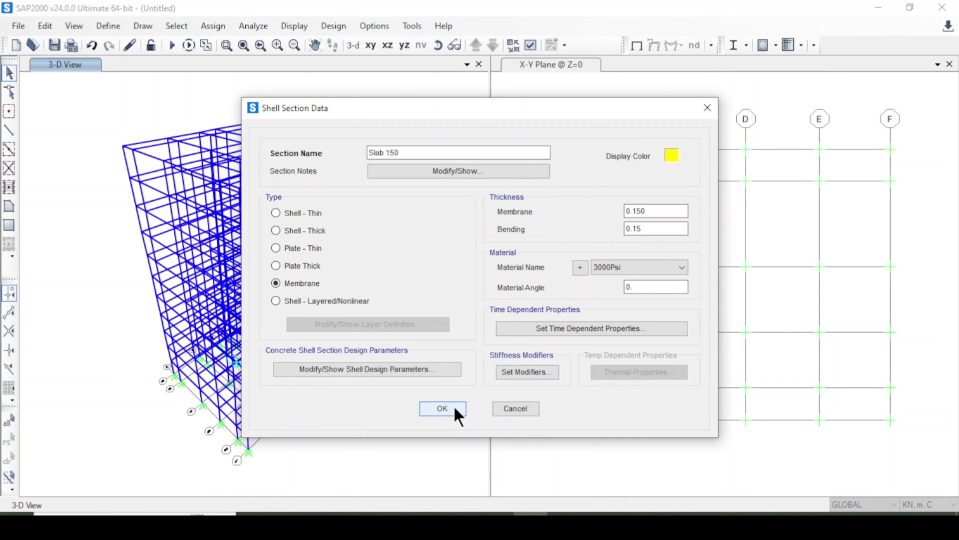
{"action": "left_click", "coordinate": [454, 406]}
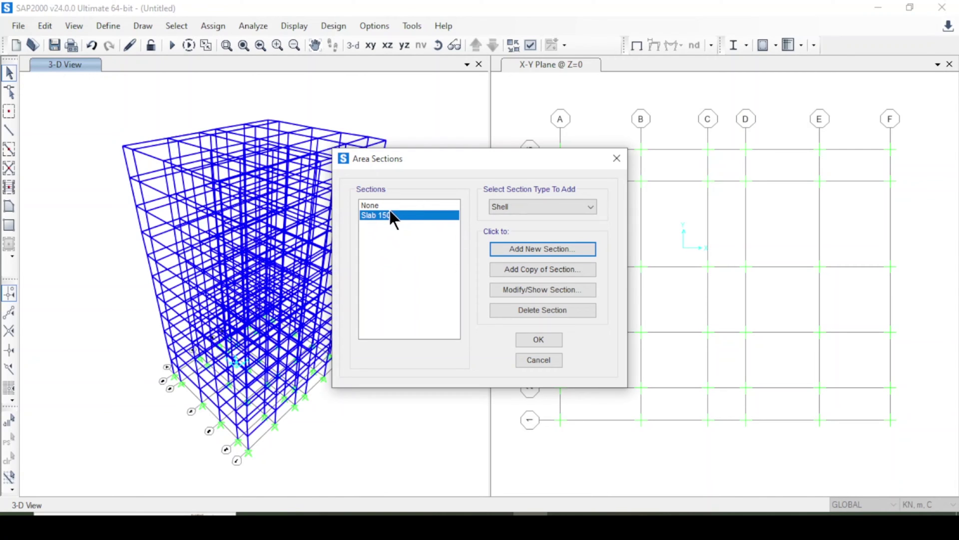
{"action": "left_click", "coordinate": [541, 337]}
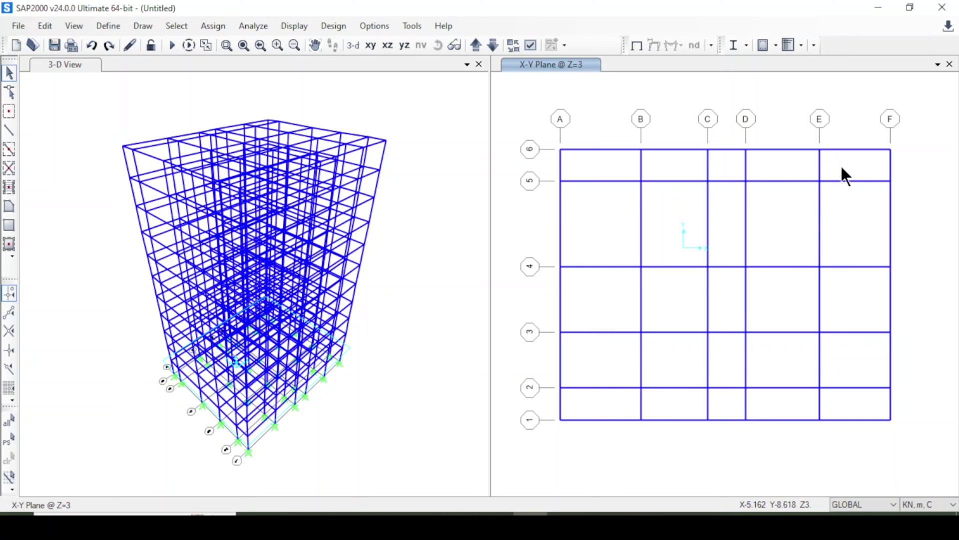
- Delete the eight Z=3 beams on grid lines 5 and 2 outside bay C–D, keeping the C–D spans
{"action": "left_click", "coordinate": [849, 180]}
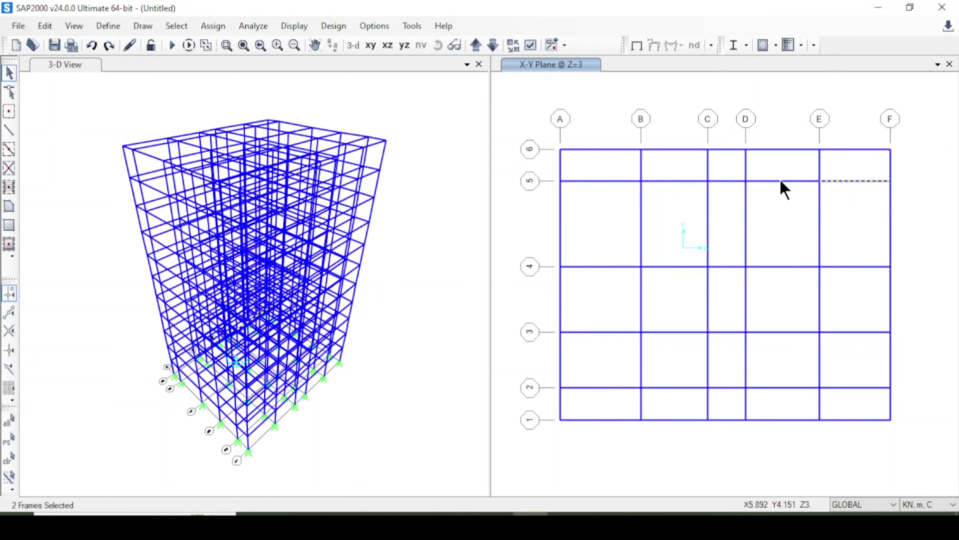
{"action": "left_click", "coordinate": [606, 180]}
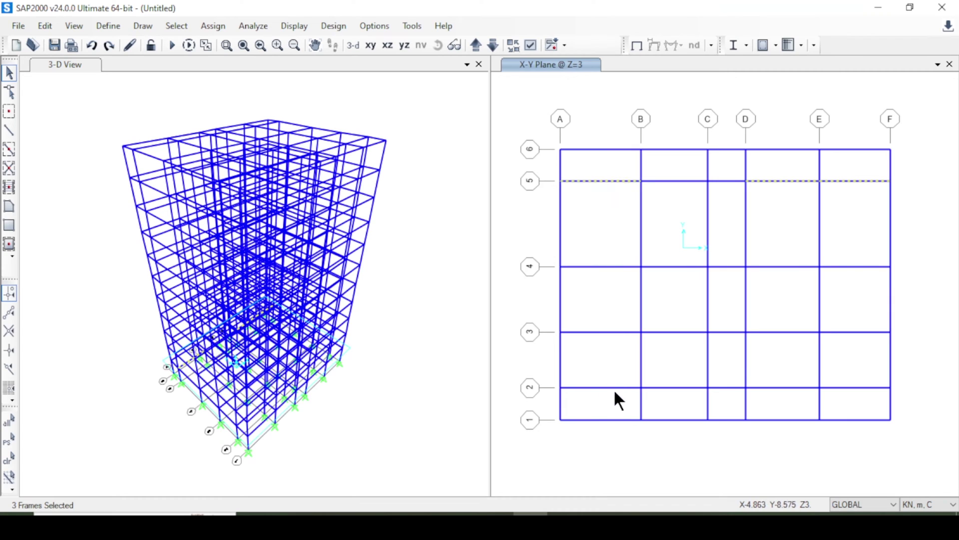
{"action": "left_click", "coordinate": [865, 386]}
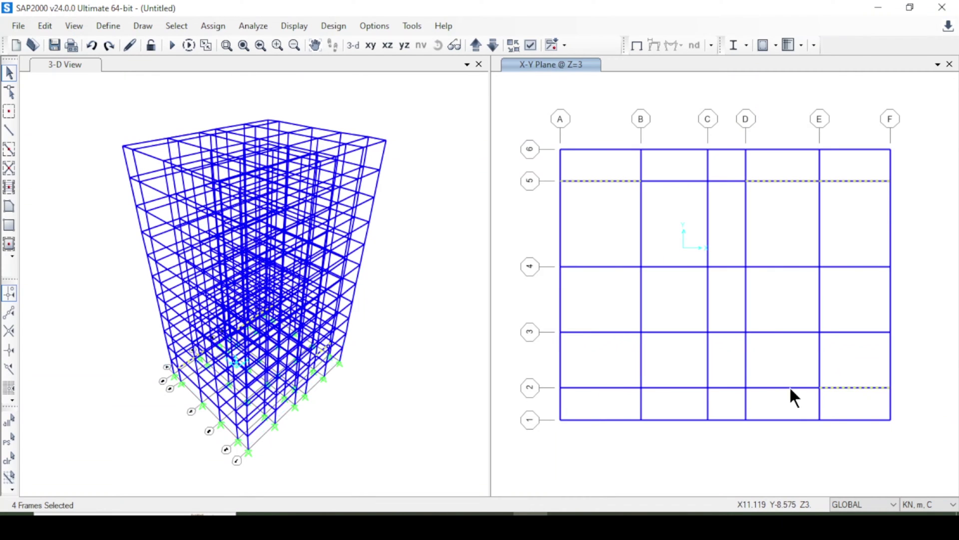
{"action": "left_click", "coordinate": [748, 391]}
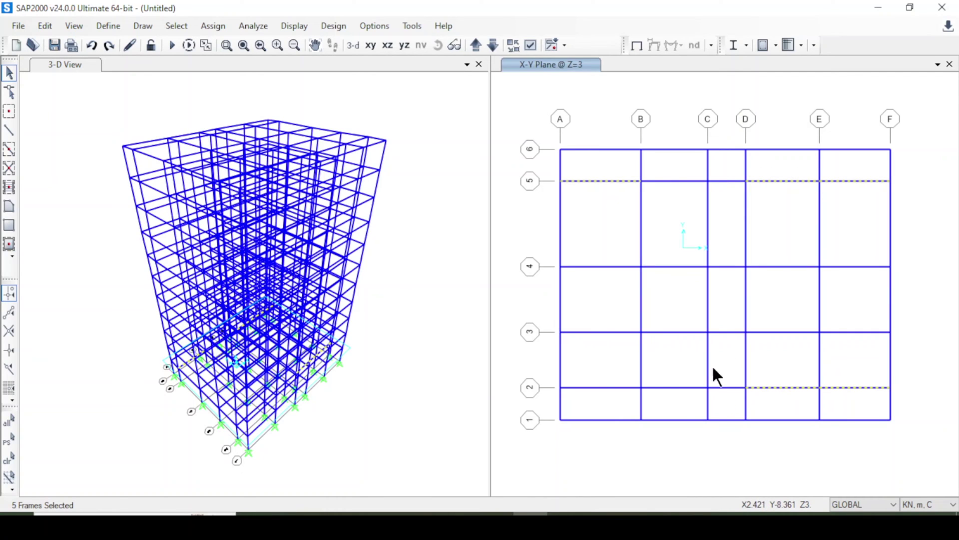
{"action": "left_click", "coordinate": [636, 191]}
{"action": "left_click", "coordinate": [670, 180]}
{"action": "left_click", "coordinate": [676, 387]}
{"action": "left_click", "coordinate": [609, 387]}
{"action": "key", "text": "Delete"}
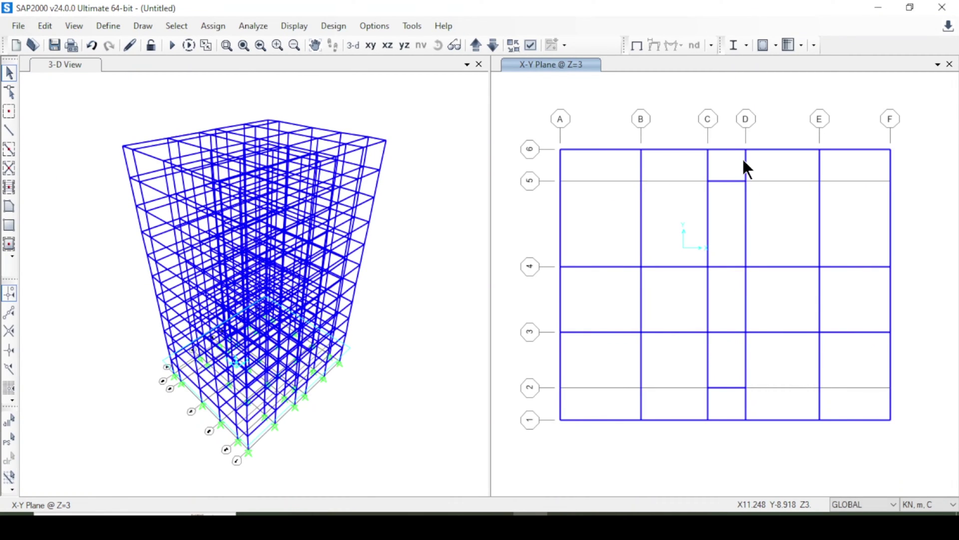
{"action": "left_click", "coordinate": [734, 181]}
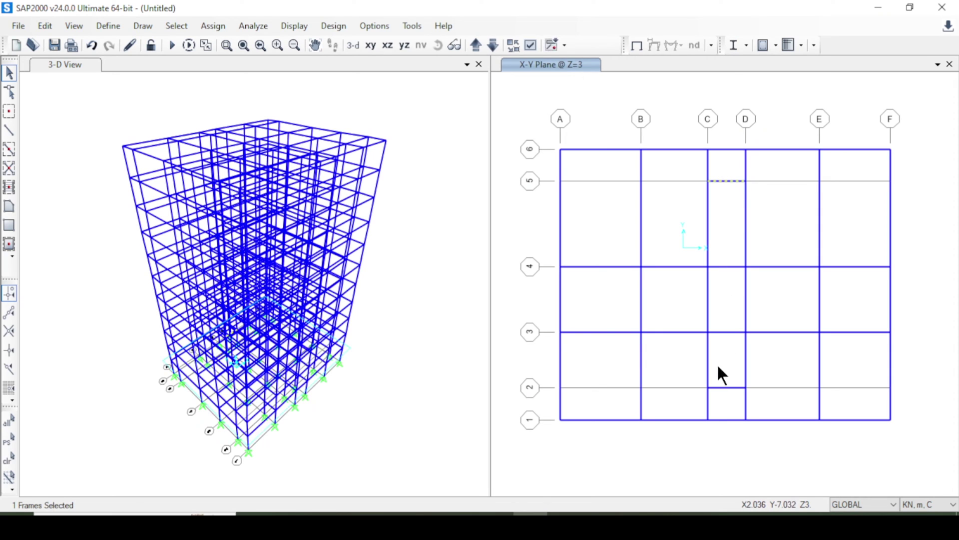
{"action": "key", "text": "ctrl+q"}
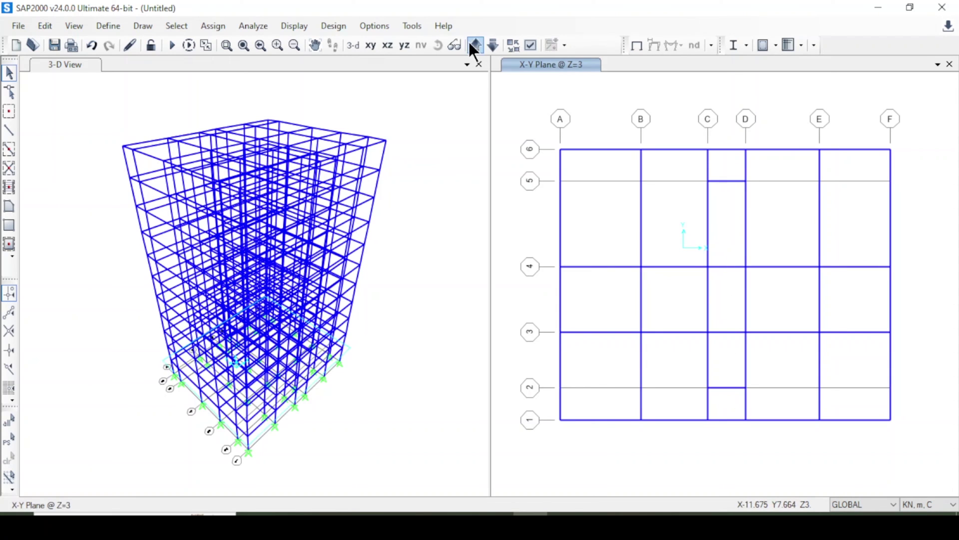
- Move up through Z=6, Z=9 and Z=12, selecting grid line 5 beams outside bay C–D
{"action": "left_click", "coordinate": [472, 44]}
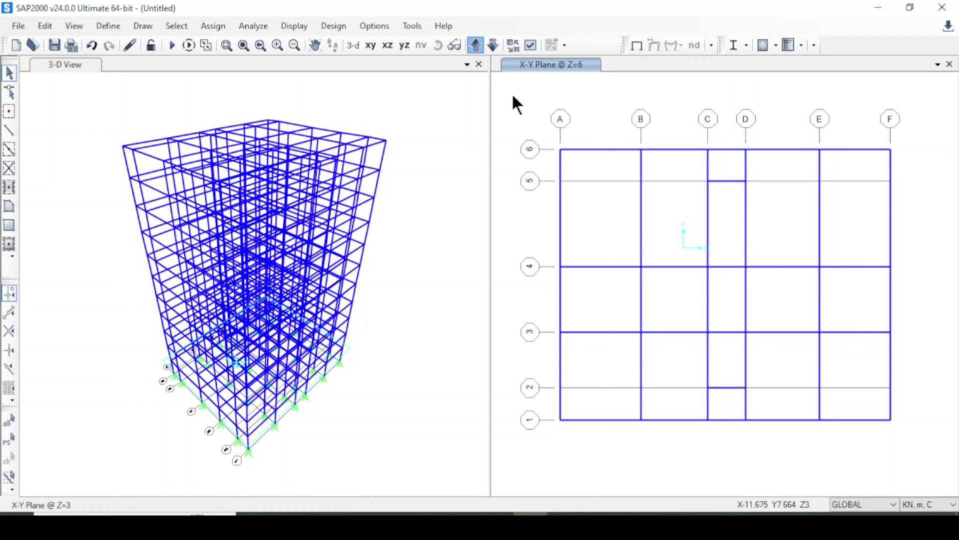
{"action": "left_click", "coordinate": [852, 180]}
{"action": "key", "text": "ctrl+q"}
{"action": "left_click", "coordinate": [475, 44]}
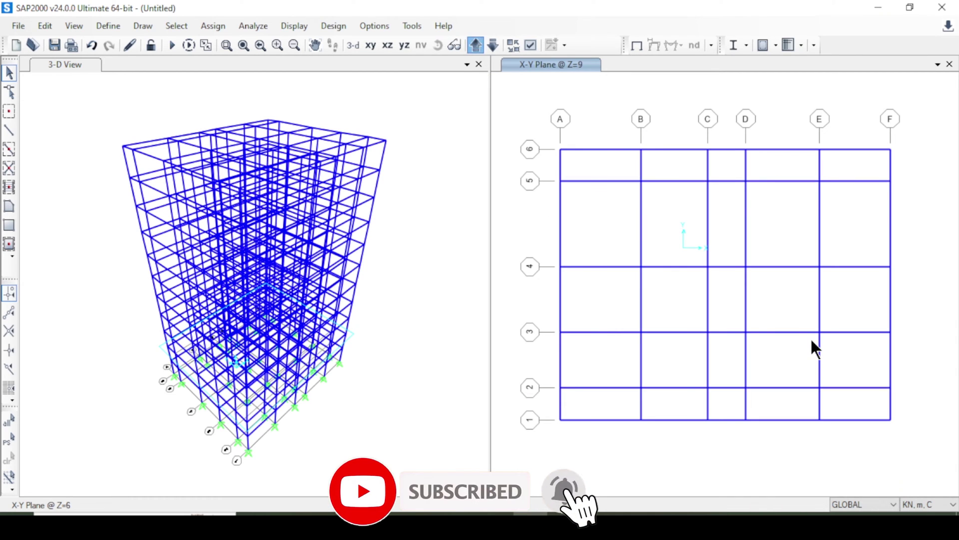
{"action": "left_click", "coordinate": [848, 180]}
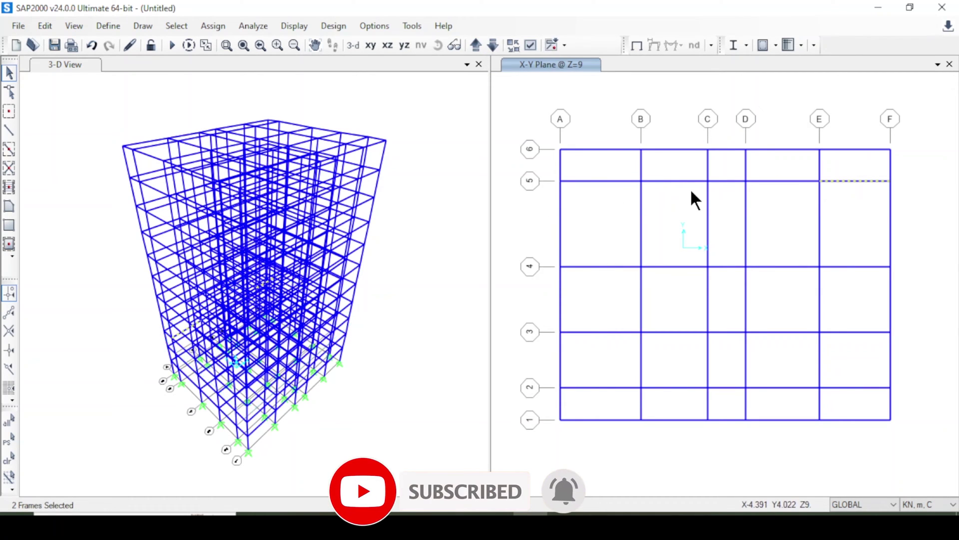
{"action": "left_click", "coordinate": [673, 181]}
{"action": "left_click", "coordinate": [770, 181]}
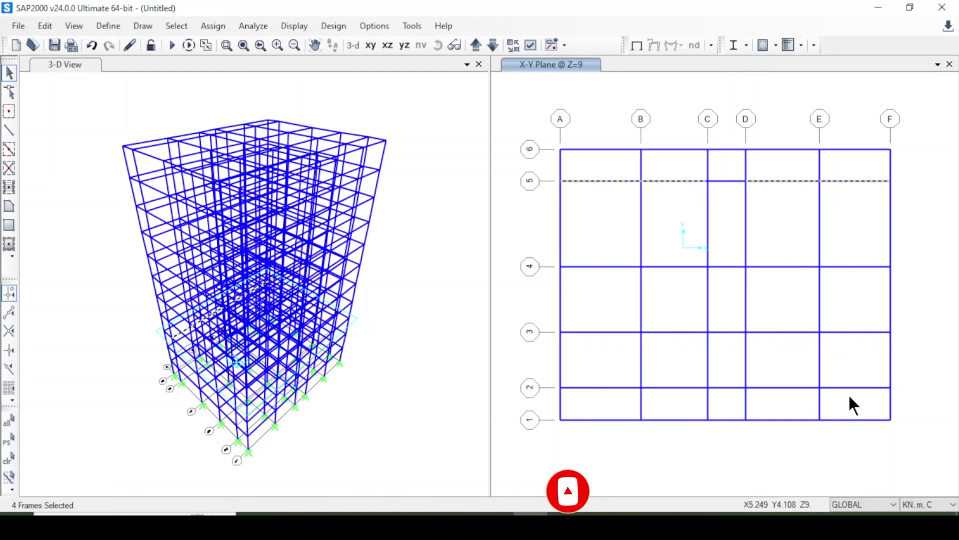
{"action": "left_click", "coordinate": [476, 45]}
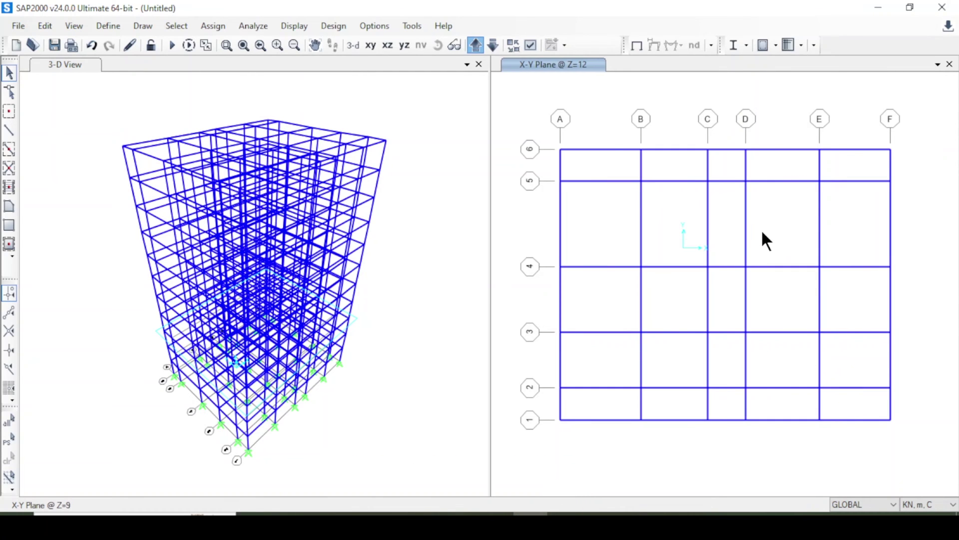
{"action": "left_click", "coordinate": [848, 181]}
{"action": "key", "text": "ctrl+shift+p"}
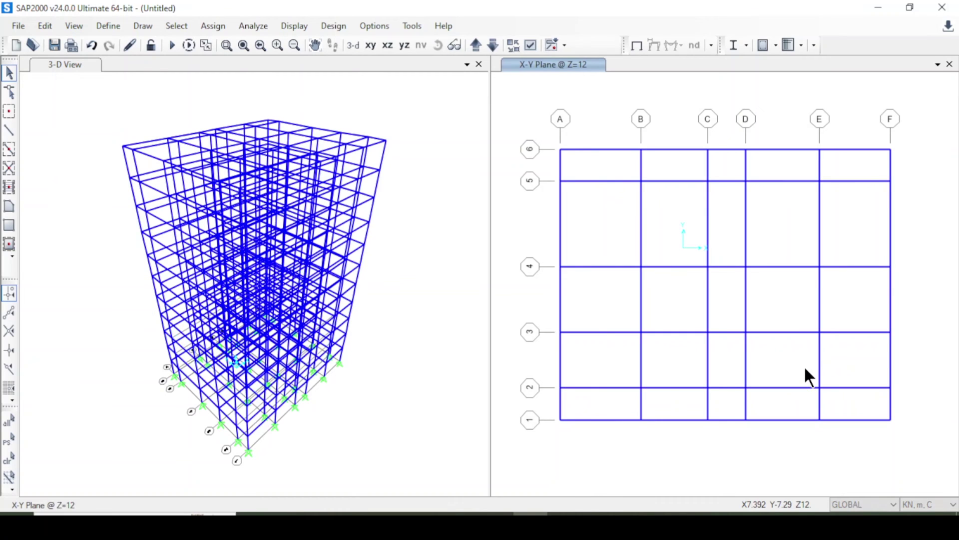
- At Z=15, select the grid line 5 and 2 beams outside bay C–D
{"action": "left_click", "coordinate": [476, 45]}
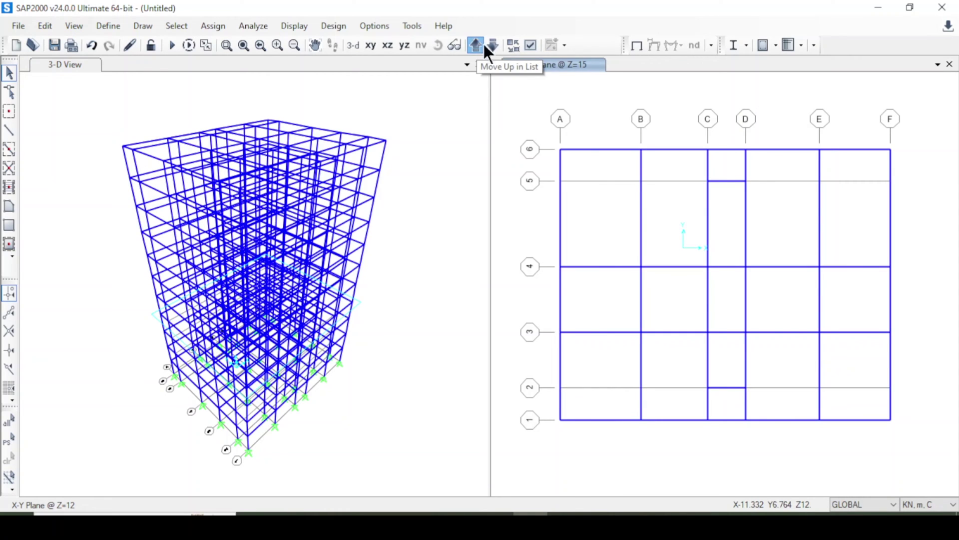
{"action": "left_click", "coordinate": [855, 181]}
{"action": "left_click", "coordinate": [783, 182]}
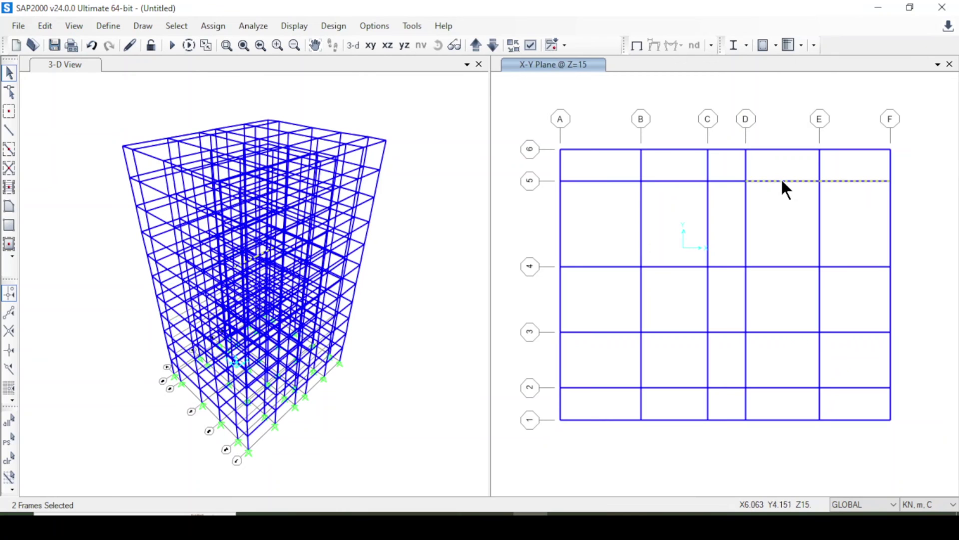
{"action": "left_click", "coordinate": [596, 181]}
{"action": "left_click", "coordinate": [672, 181]}
{"action": "left_click", "coordinate": [600, 387]}
{"action": "left_click", "coordinate": [674, 387]}
{"action": "left_click", "coordinate": [832, 387]}
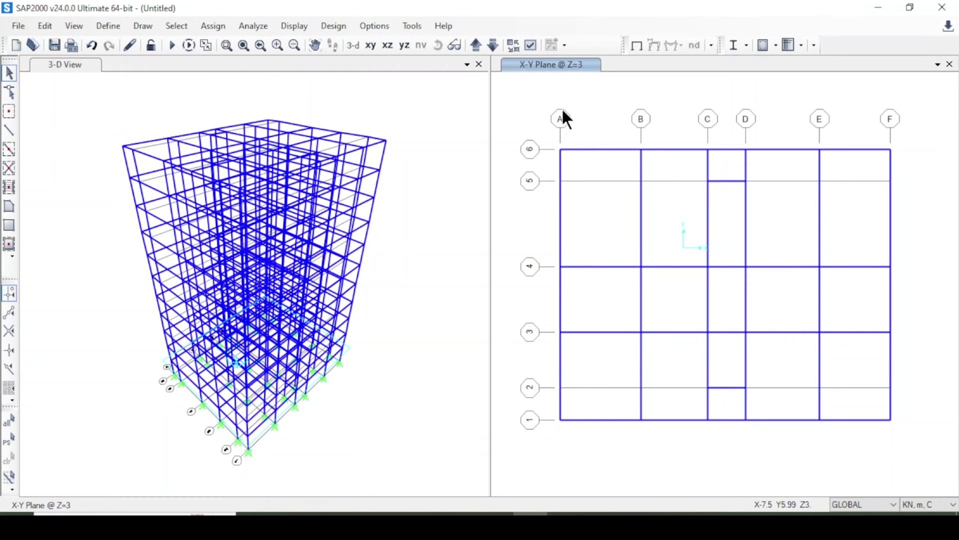
- Quick-draw Slab 150 areas over every Z=3 bay from A-6 to F-1
{"action": "left_click", "coordinate": [143, 26]}
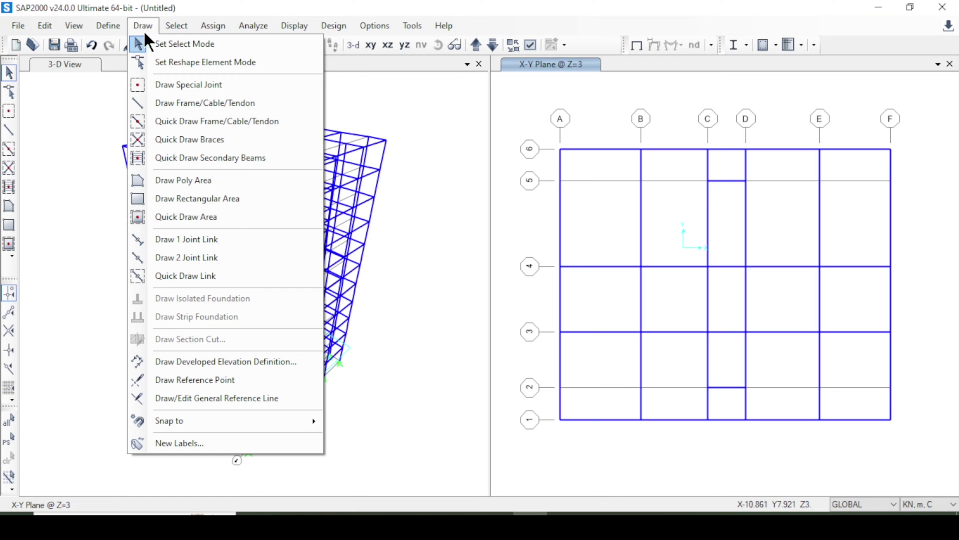
{"action": "left_click", "coordinate": [8, 245]}
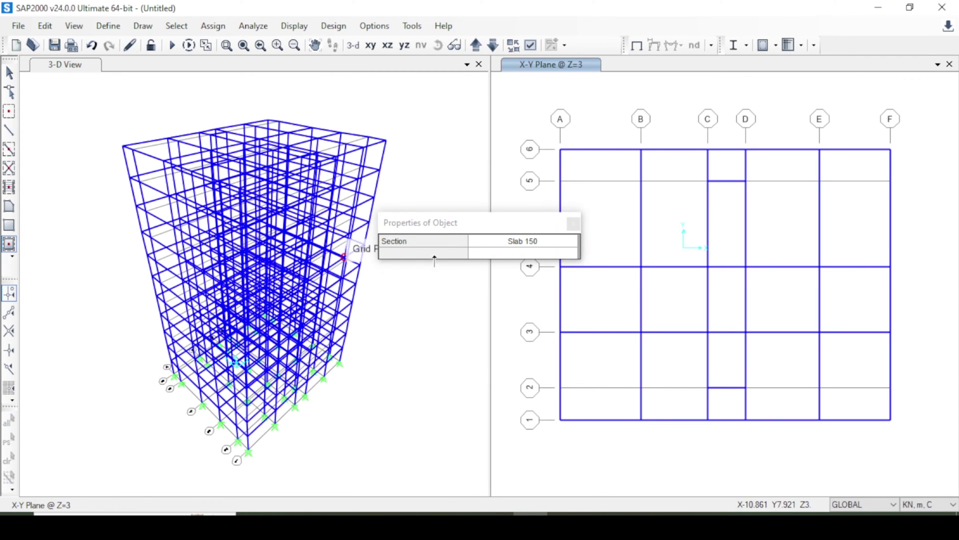
{"action": "left_click_drag", "start_coordinate": [448, 216], "coordinate": [428, 92]}
{"action": "left_click", "coordinate": [494, 108]}
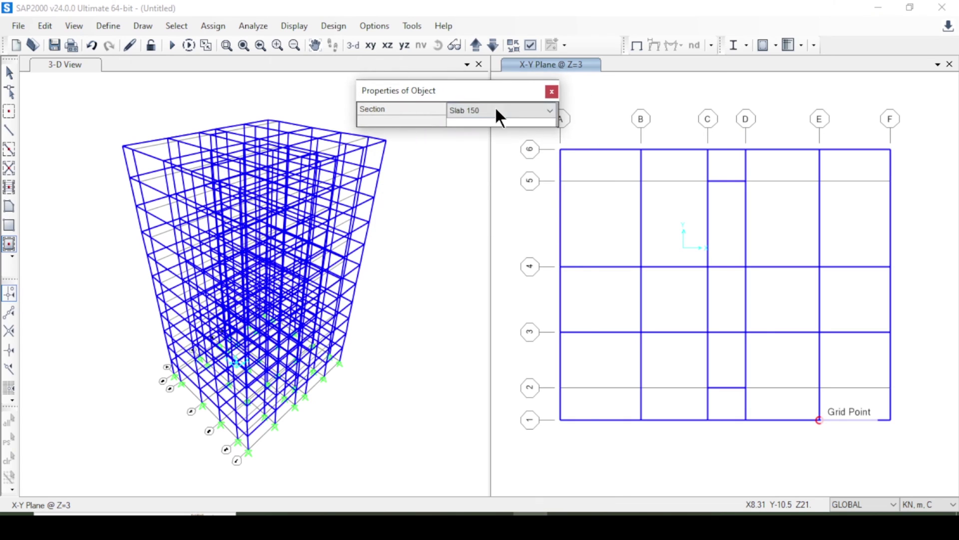
{"action": "left_click", "coordinate": [495, 108]}
{"action": "left_click", "coordinate": [482, 125]}
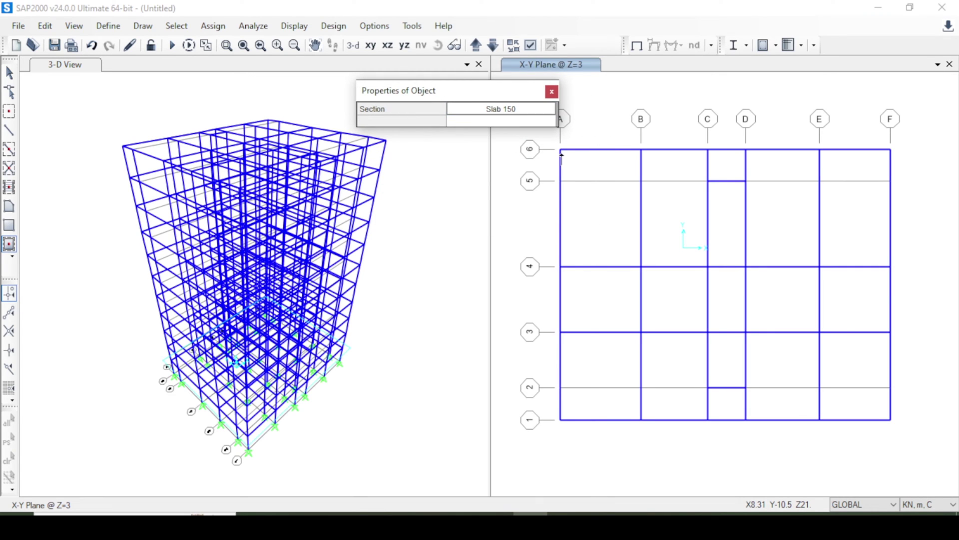
{"action": "left_click_drag", "start_coordinate": [566, 153], "coordinate": [892, 422]}
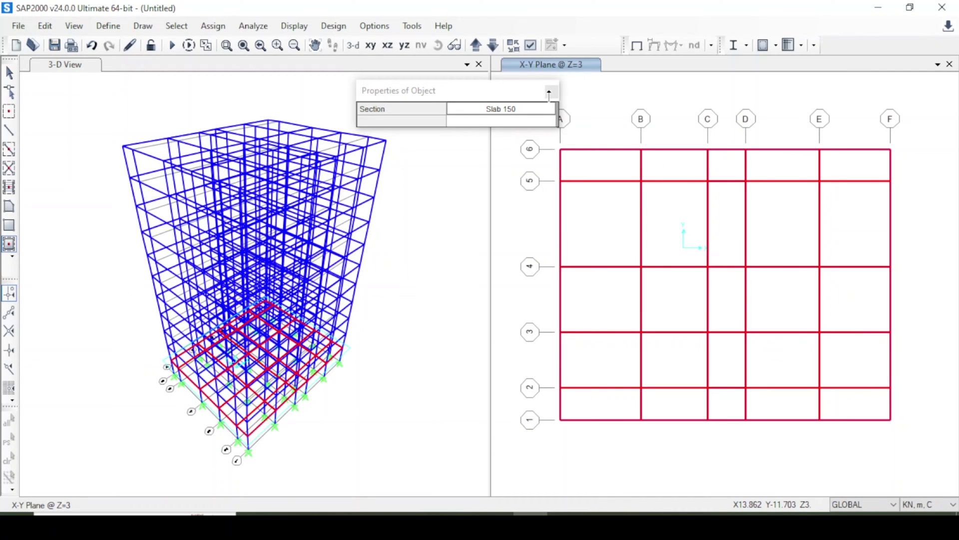
{"action": "left_click", "coordinate": [9, 74]}
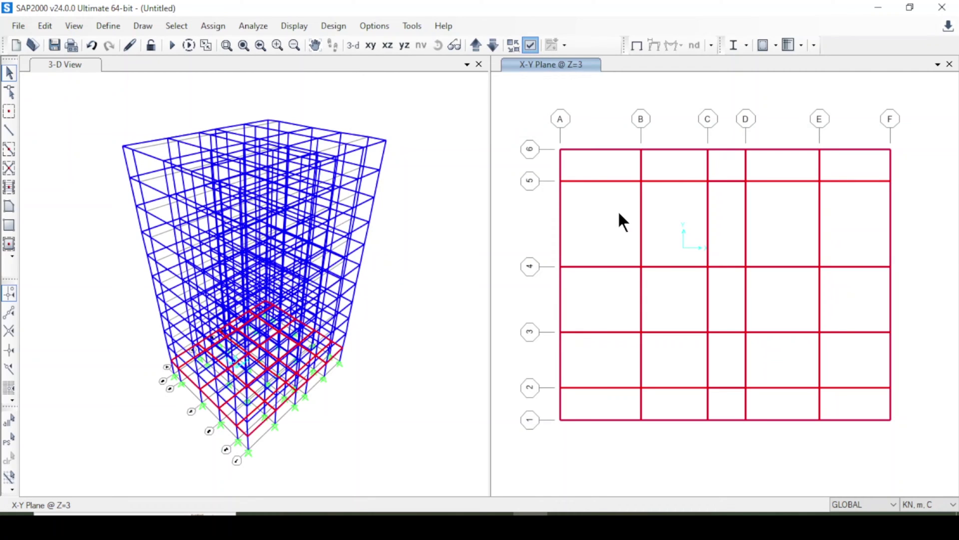
- Turn on Fill Objects so slabs show filled in the plan and 3-D views
{"action": "key", "text": "ctrl+w"}
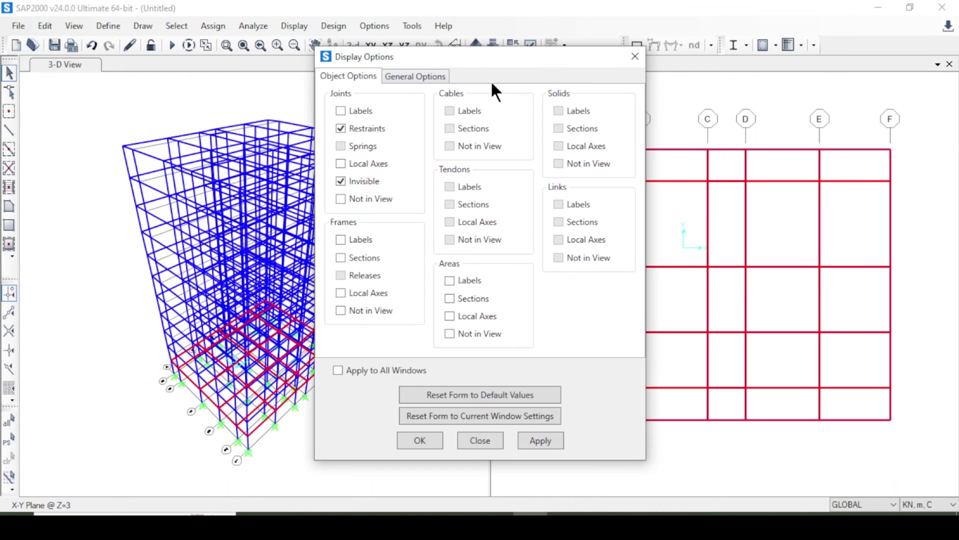
{"action": "left_click", "coordinate": [426, 76]}
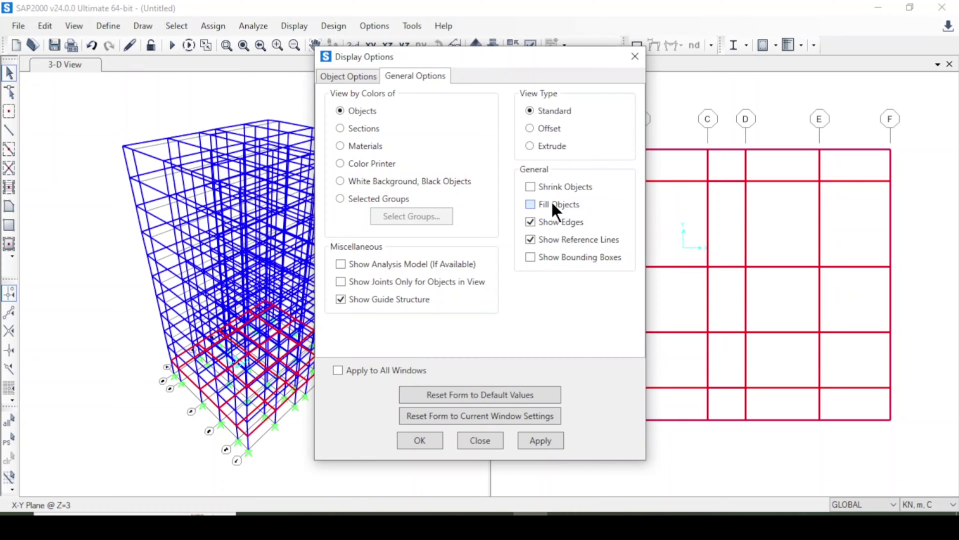
{"action": "left_click", "coordinate": [540, 442]}
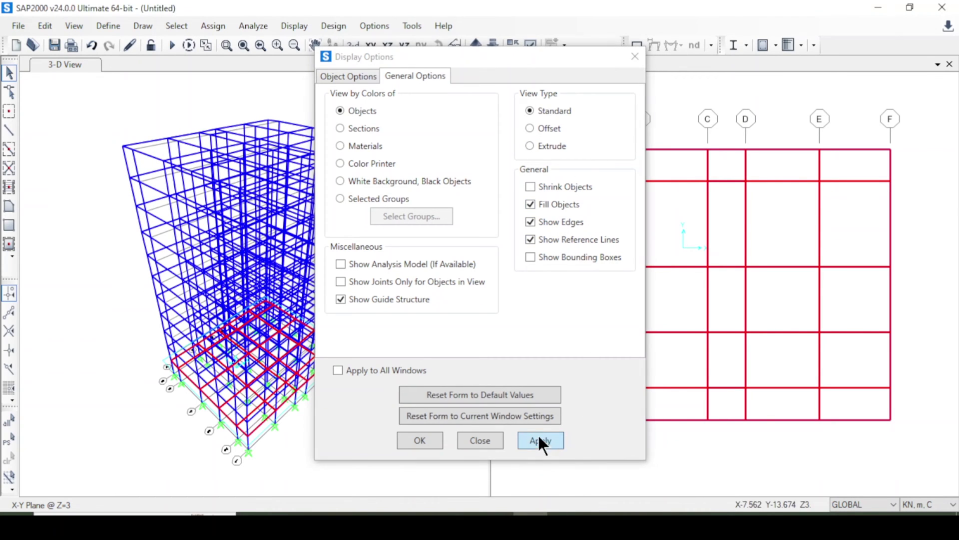
{"action": "left_click", "coordinate": [418, 439]}
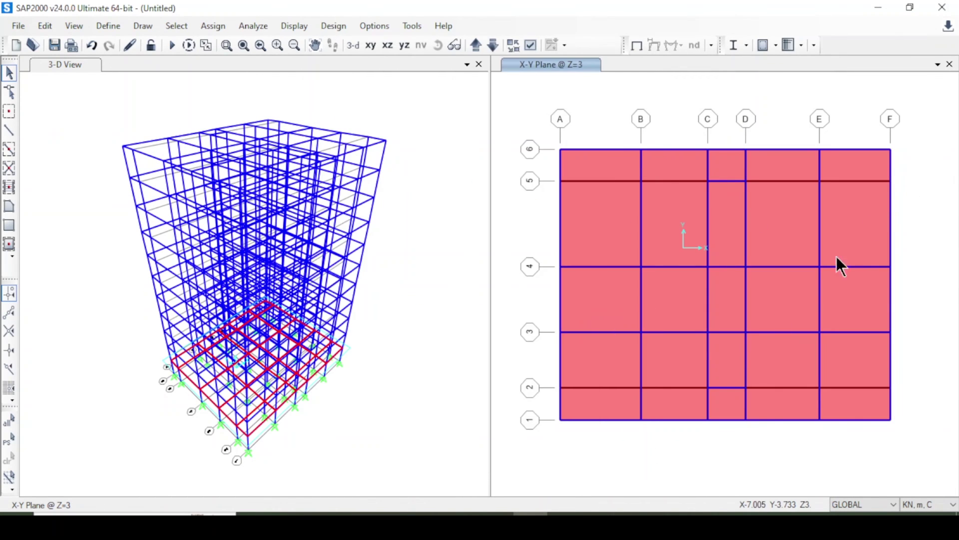
{"action": "left_click", "coordinate": [419, 282]}
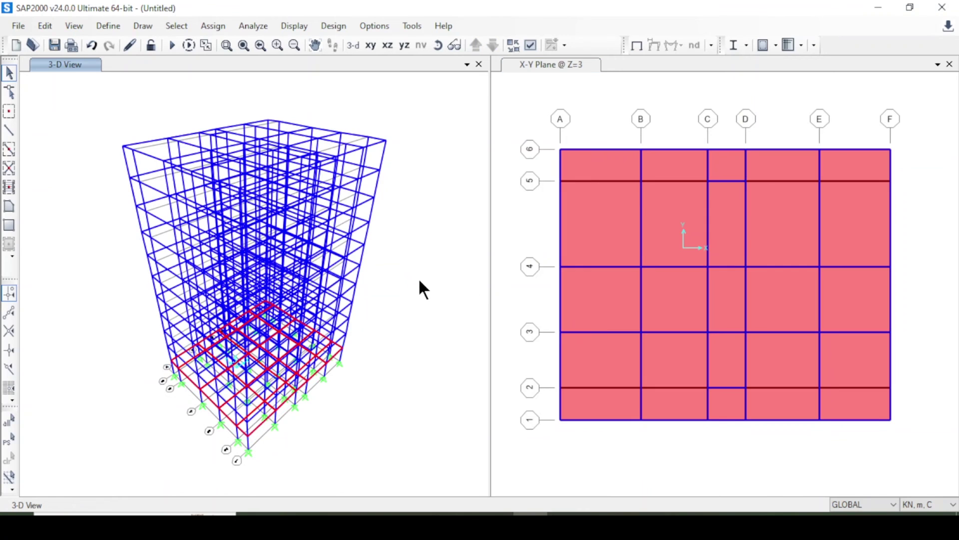
{"action": "left_click", "coordinate": [531, 46]}
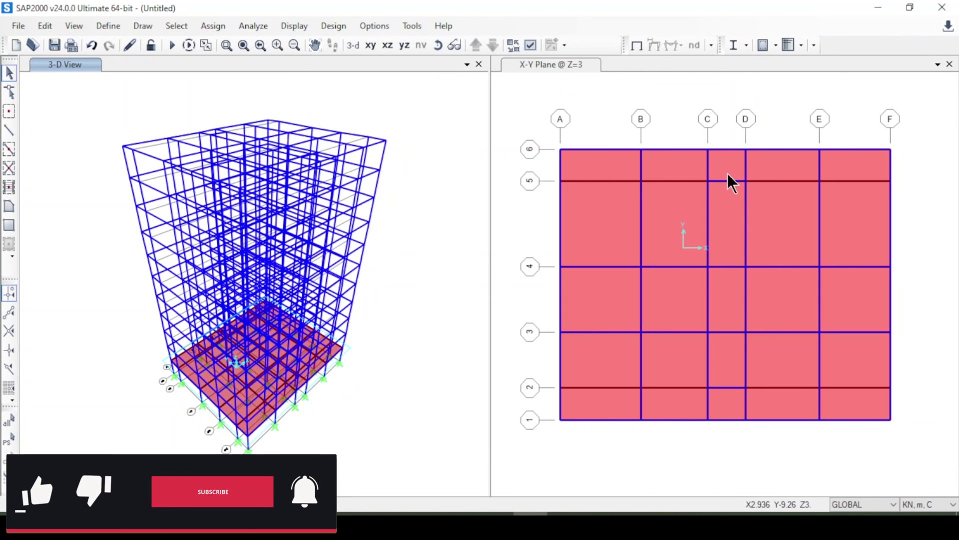
- Delete the bay C–D slabs between grid lines 5–6, 1–2 and 2–3
{"action": "left_click", "coordinate": [728, 166]}
{"action": "left_click", "coordinate": [728, 166]}
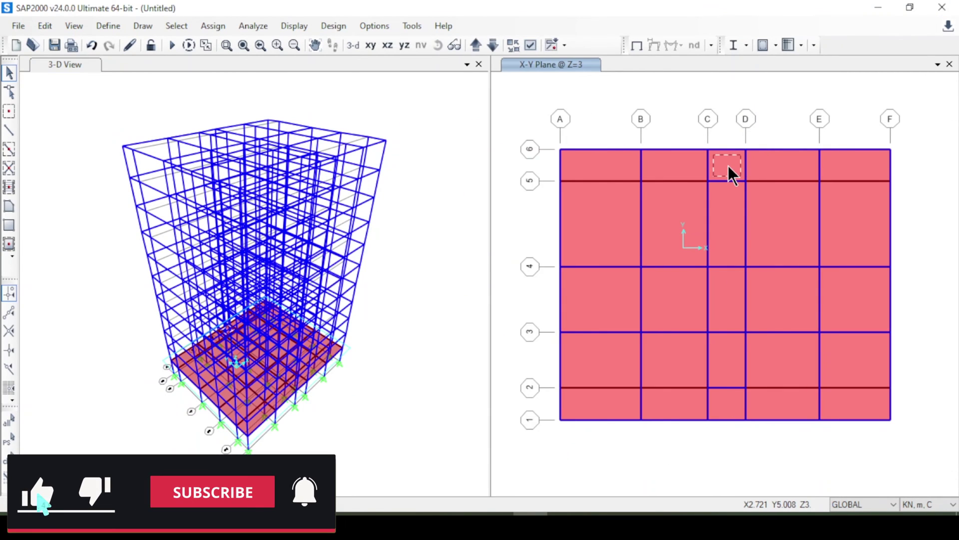
{"action": "left_click", "coordinate": [731, 406]}
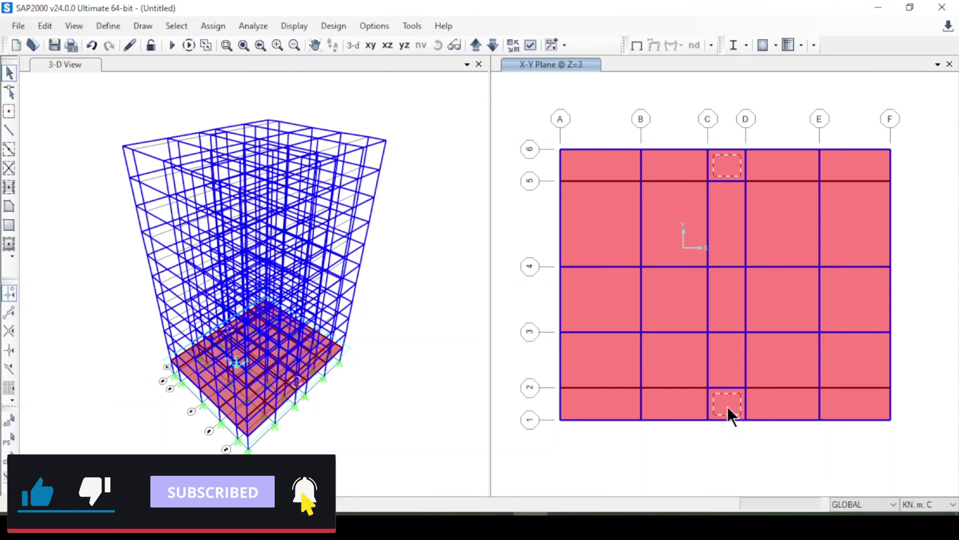
{"action": "key", "text": "Delete"}
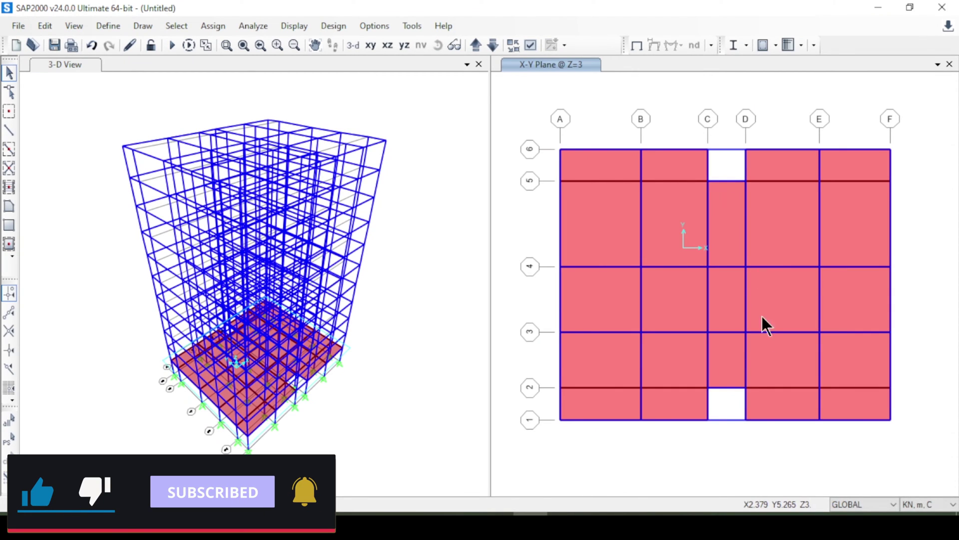
{"action": "left_click", "coordinate": [724, 366]}
{"action": "key", "text": "Delete"}
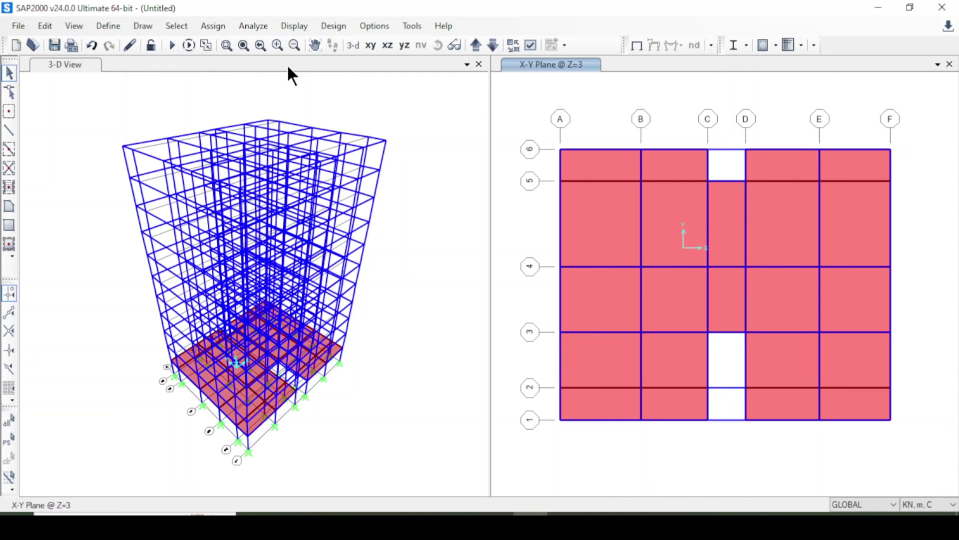
- Select all Slab 150 areas by area section
{"action": "left_click", "coordinate": [183, 30]}
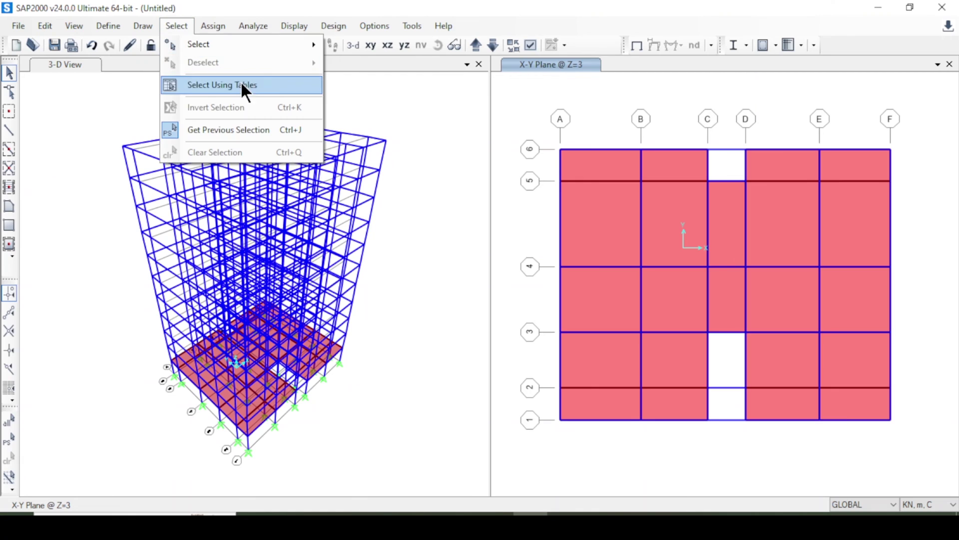
{"action": "mouse_move", "coordinate": [248, 45]}
{"action": "mouse_move", "coordinate": [469, 169]}
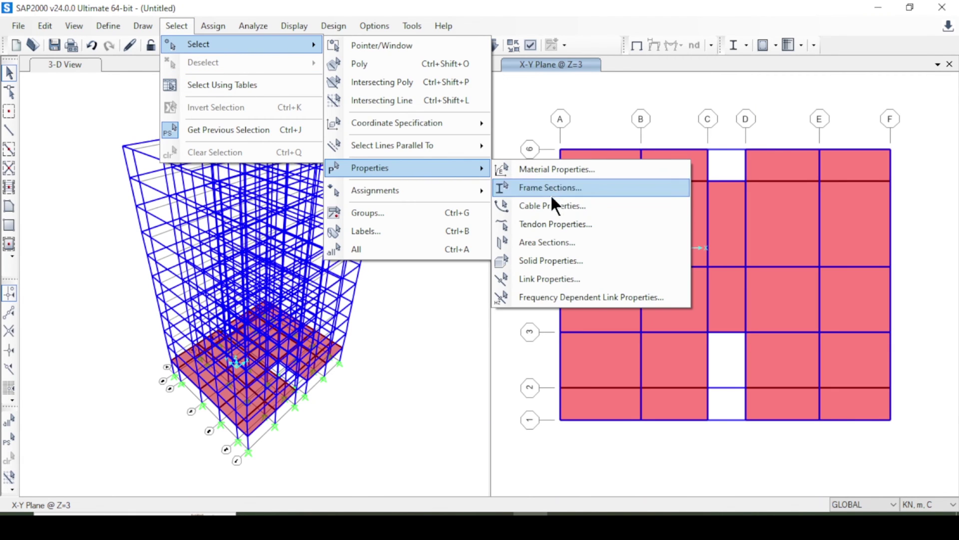
{"action": "left_click", "coordinate": [541, 243]}
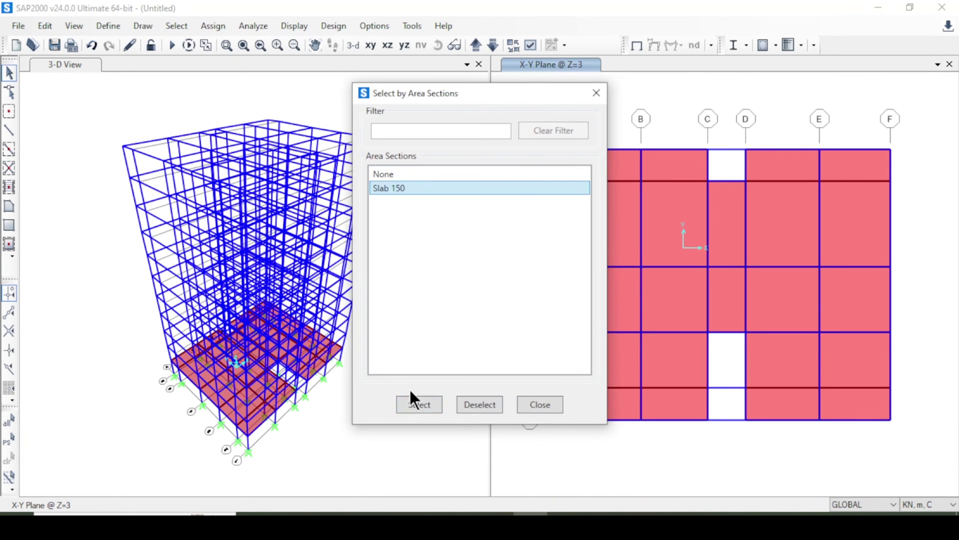
{"action": "left_click", "coordinate": [418, 404]}
{"action": "left_click", "coordinate": [540, 404]}
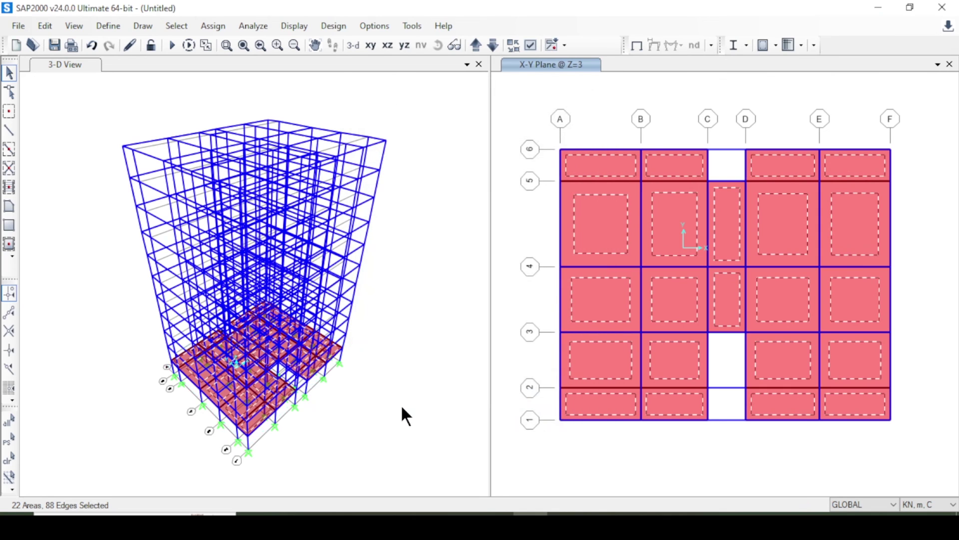
- Replicate the selected slabs 10 times with dz = 3
{"action": "key", "text": "ctrl+r"}
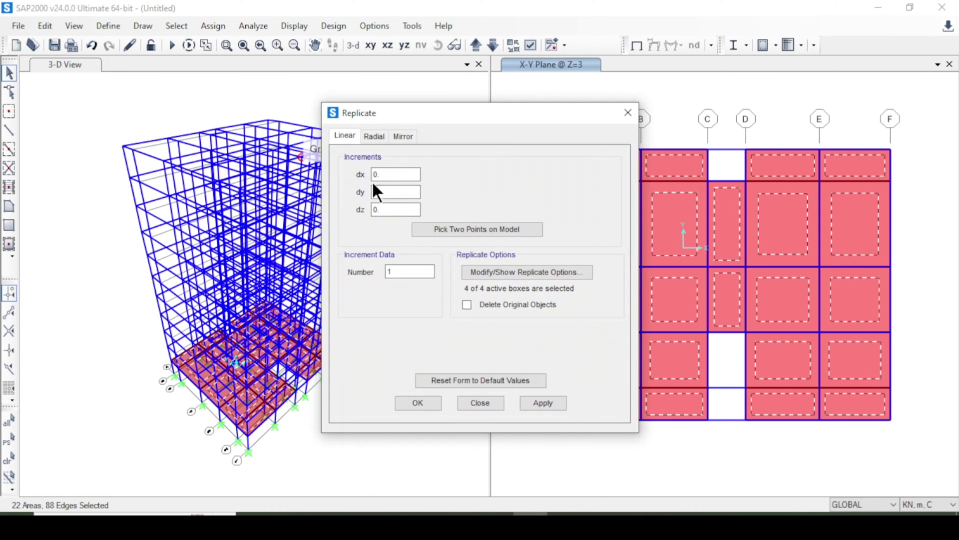
{"action": "double_click", "coordinate": [399, 209]}
{"action": "type", "text": "3"}
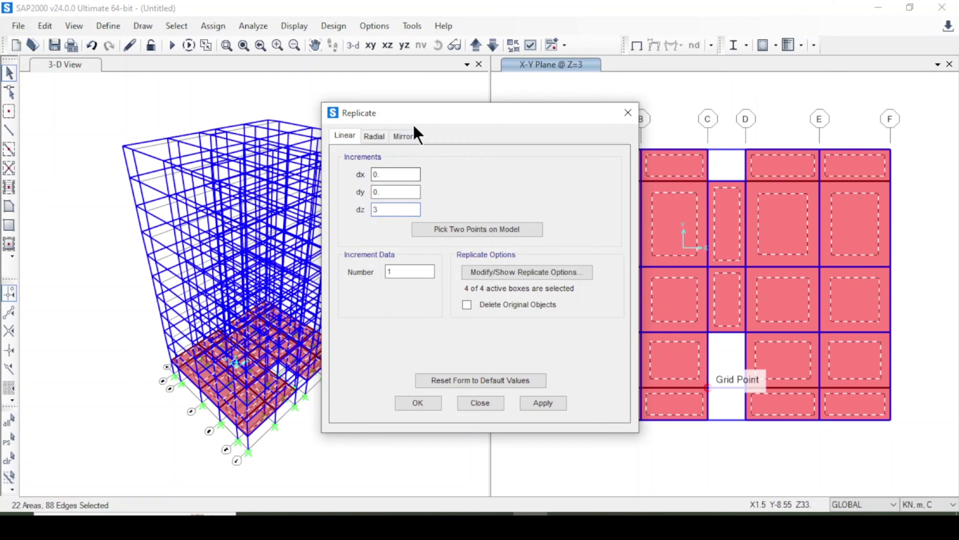
{"action": "left_click_drag", "start_coordinate": [423, 110], "coordinate": [564, 104]}
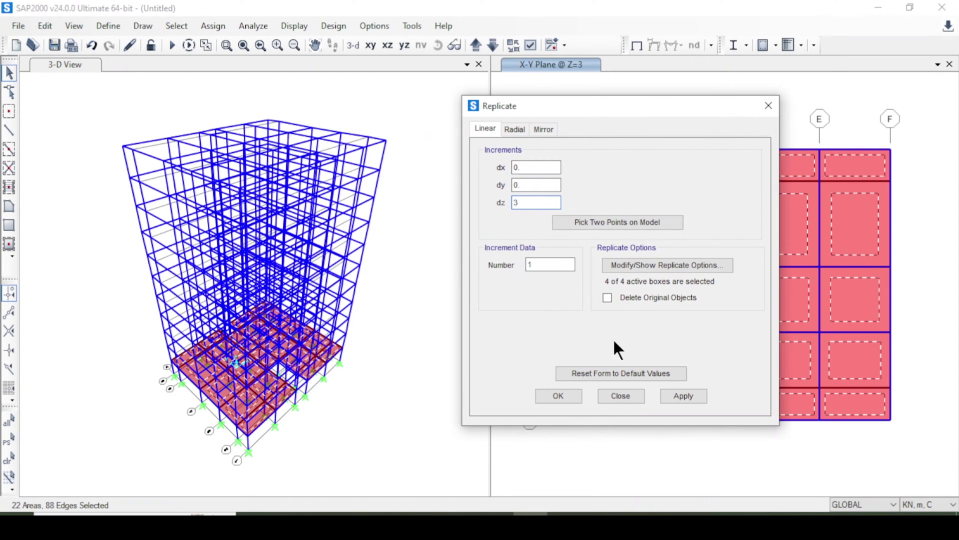
{"action": "double_click", "coordinate": [534, 263]}
{"action": "type", "text": "10"}
{"action": "left_click", "coordinate": [694, 394]}
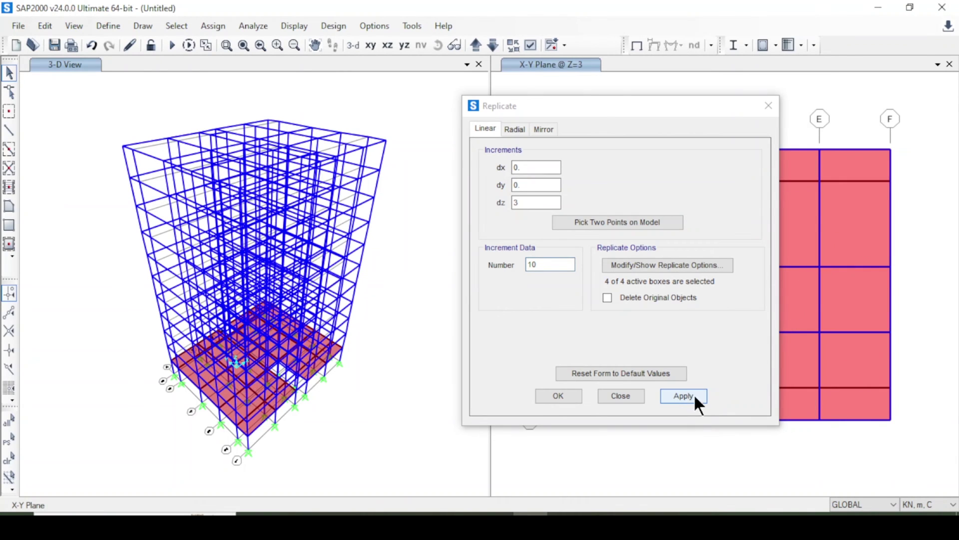
{"action": "left_click", "coordinate": [560, 395]}
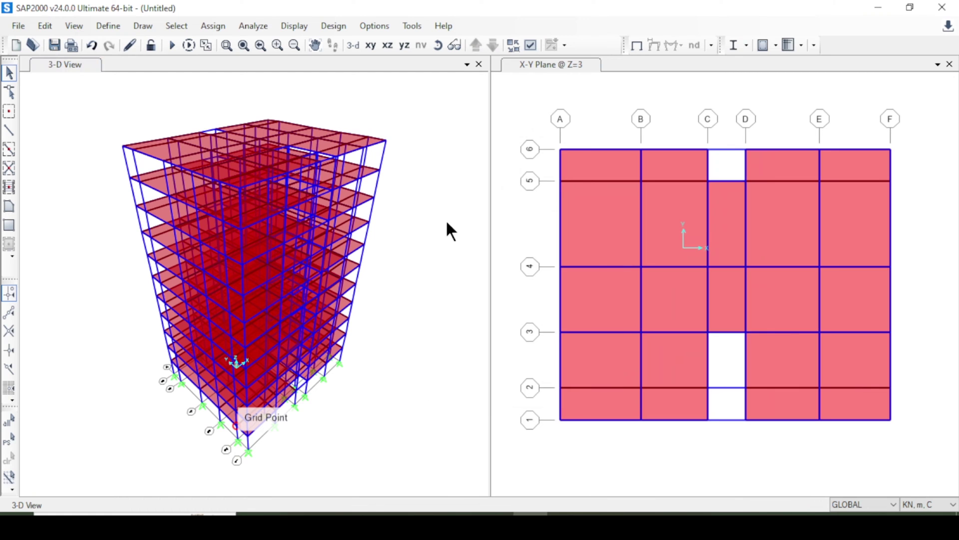
- Orbit the 3-D view and select every object in the model
{"action": "left_click", "coordinate": [404, 131]}
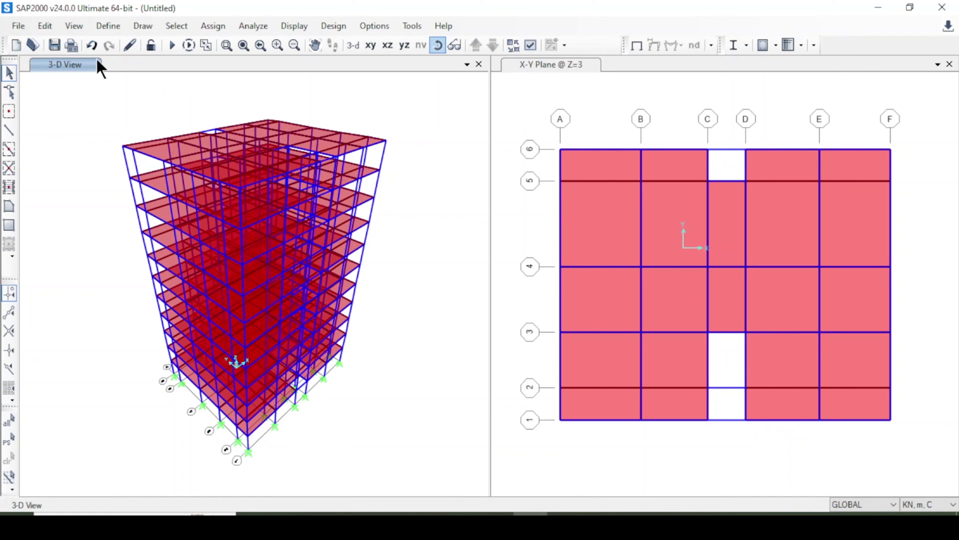
{"action": "left_click", "coordinate": [438, 45]}
{"action": "left_click_drag", "start_coordinate": [450, 180], "coordinate": [378, 253]}
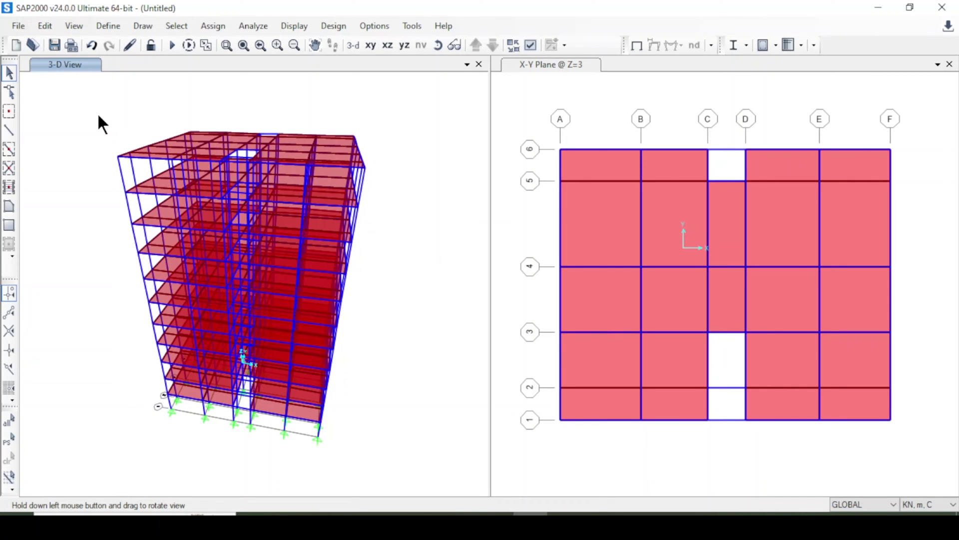
{"action": "key", "text": "ctrl+a"}
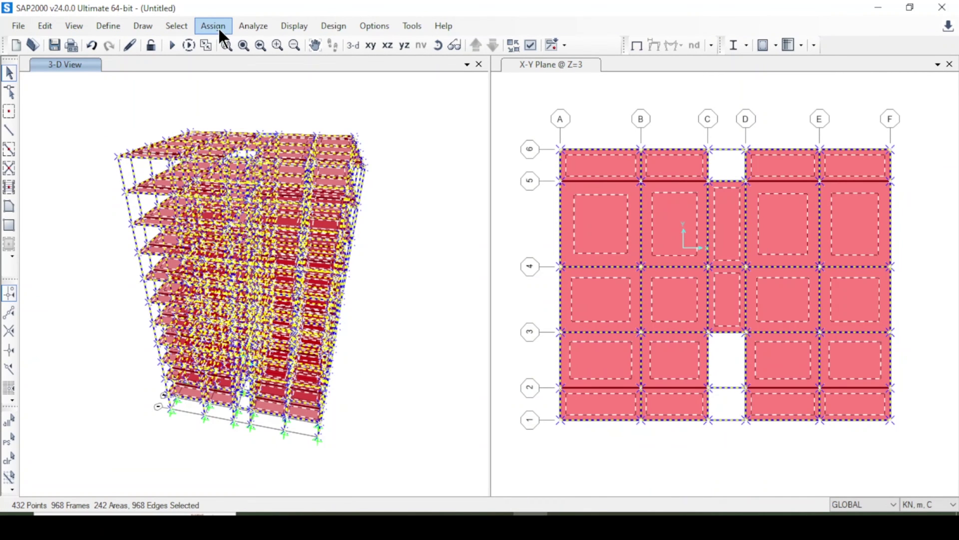
- Enter joint forces of 1 in Global X, Y and Z
{"action": "left_click", "coordinate": [218, 28]}
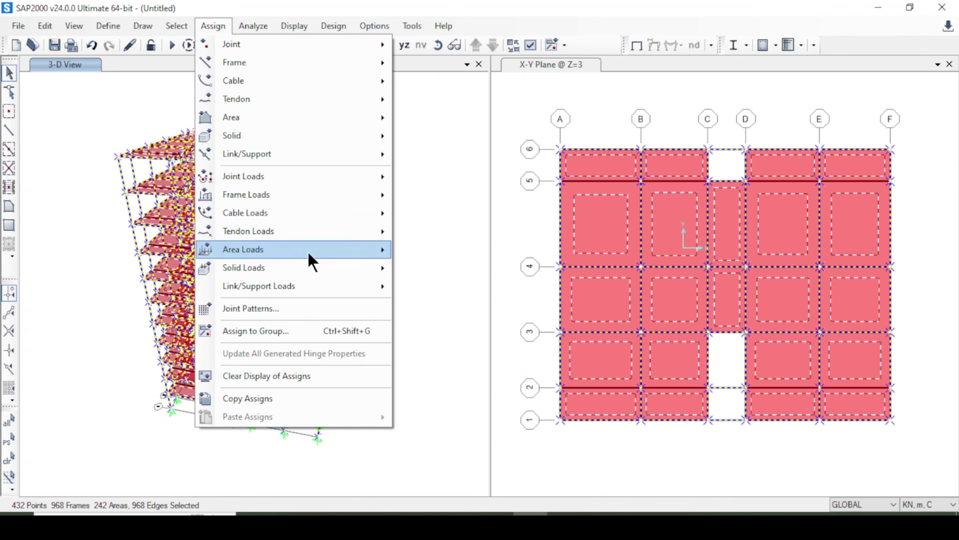
{"action": "mouse_move", "coordinate": [354, 175]}
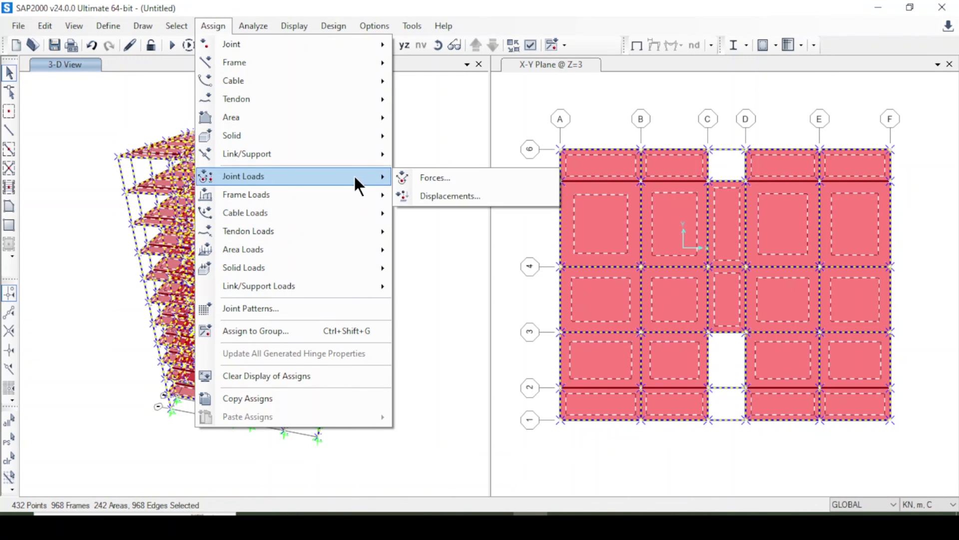
{"action": "left_click", "coordinate": [423, 176]}
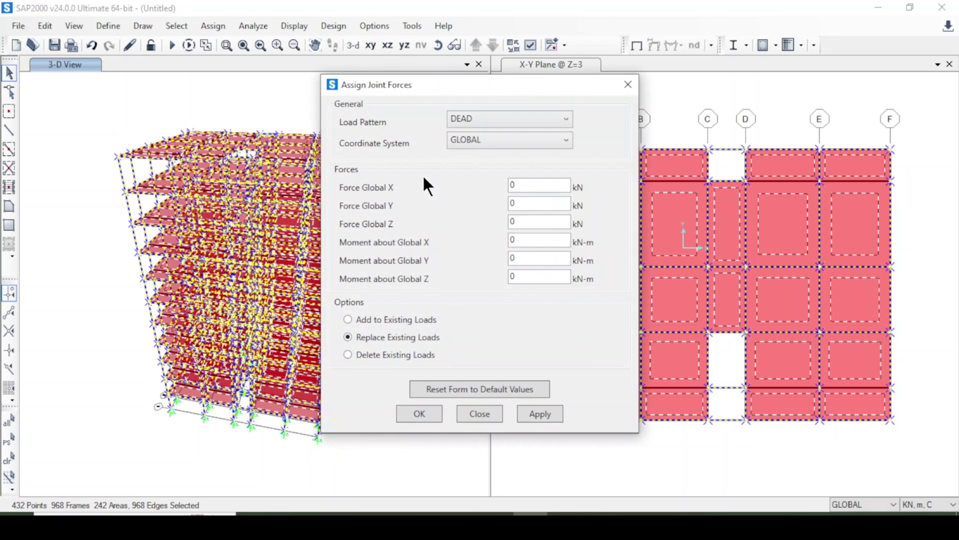
{"action": "left_click", "coordinate": [527, 187]}
{"action": "type", "text": "1"}
{"action": "left_click", "coordinate": [529, 204]}
{"action": "type", "text": "1"}
{"action": "left_click", "coordinate": [531, 224]}
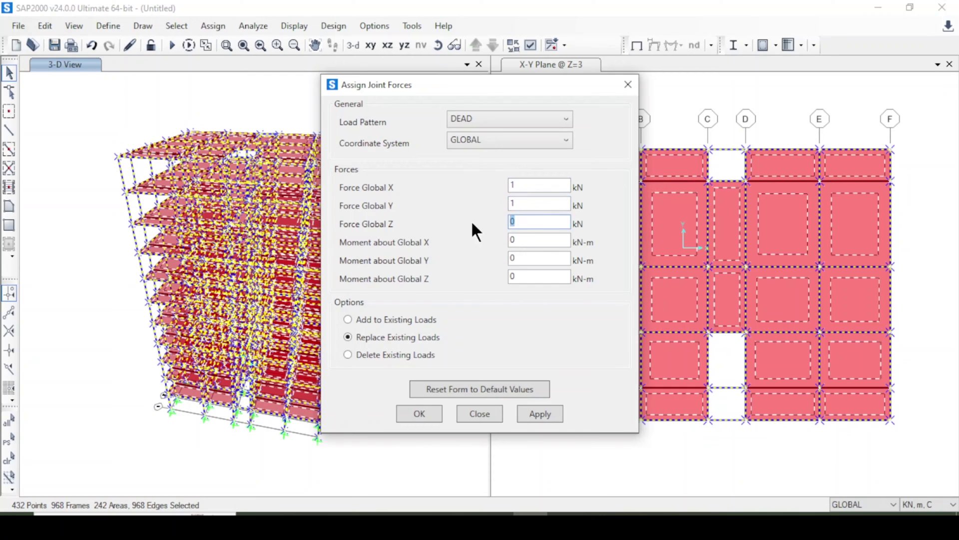
{"action": "type", "text": "1"}
- Set moments of 1 and apply the DEAD joint loads as Add to Existing Loads
{"action": "left_click", "coordinate": [534, 241]}
{"action": "left_click", "coordinate": [524, 260]}
{"action": "type", "text": "1"}
{"action": "key", "text": "Tab"}
{"action": "left_click", "coordinate": [403, 319]}
{"action": "left_click", "coordinate": [540, 411]}
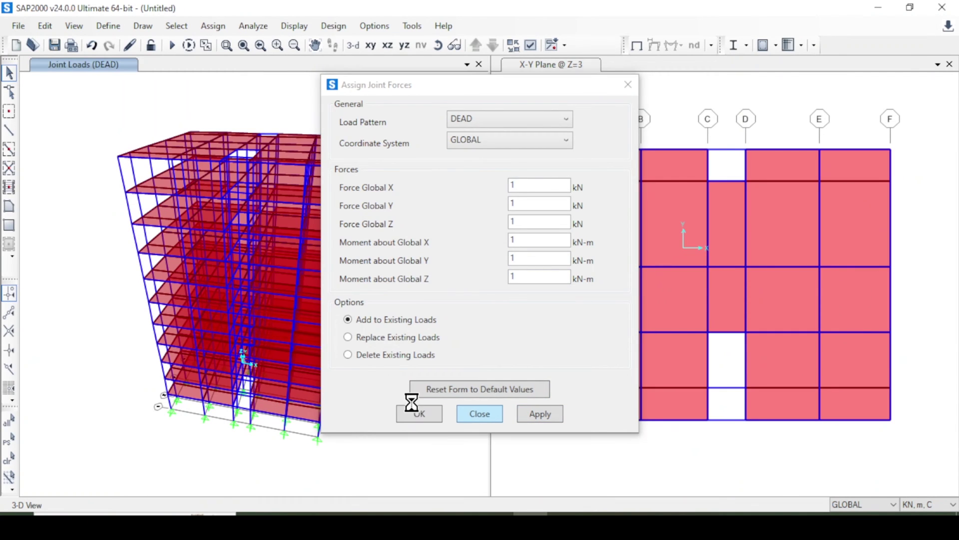
{"action": "left_click", "coordinate": [412, 413]}
{"action": "left_click", "coordinate": [98, 26]}
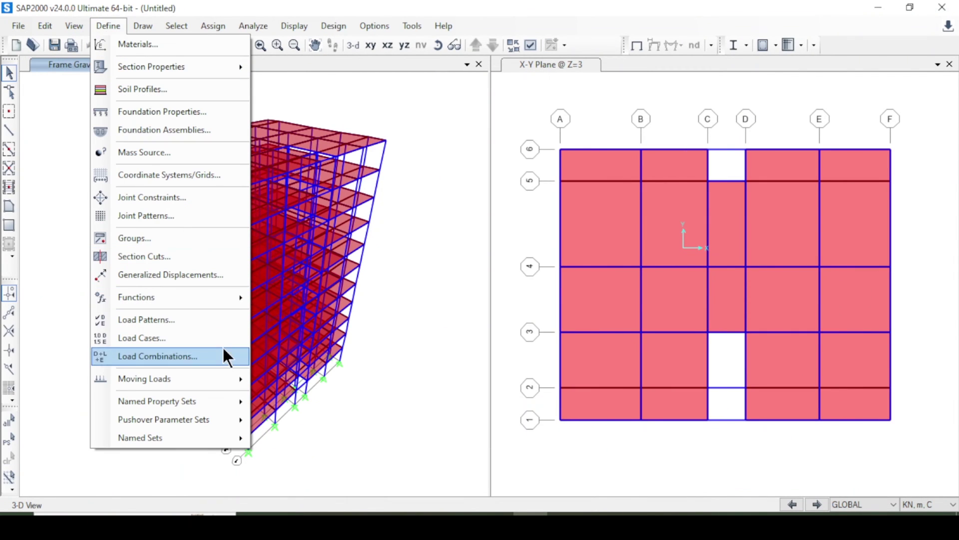
- Add a 'Live Load' load pattern of type Live
{"action": "left_click", "coordinate": [217, 321]}
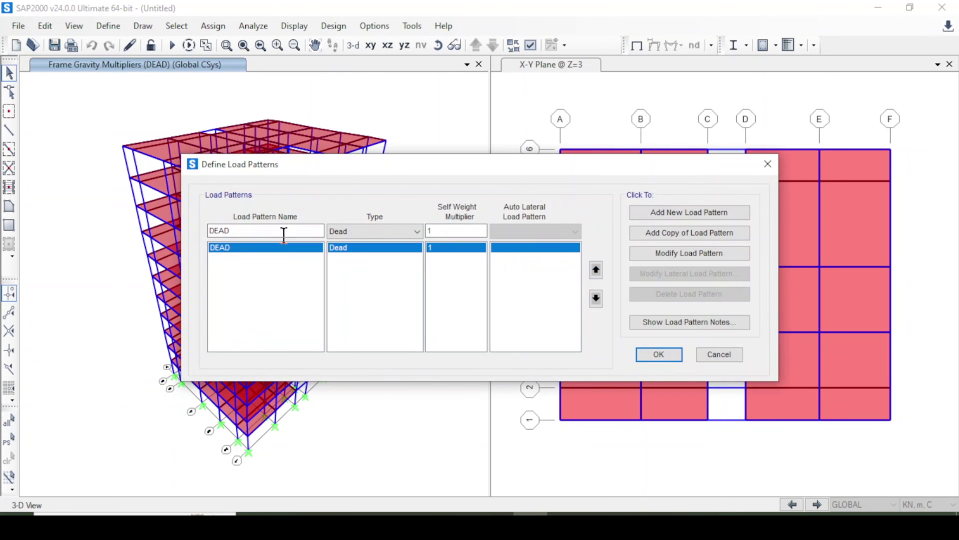
{"action": "left_click_drag", "start_coordinate": [285, 231], "coordinate": [71, 232]}
{"action": "type", "text": "Live Load"}
{"action": "left_click", "coordinate": [407, 231]}
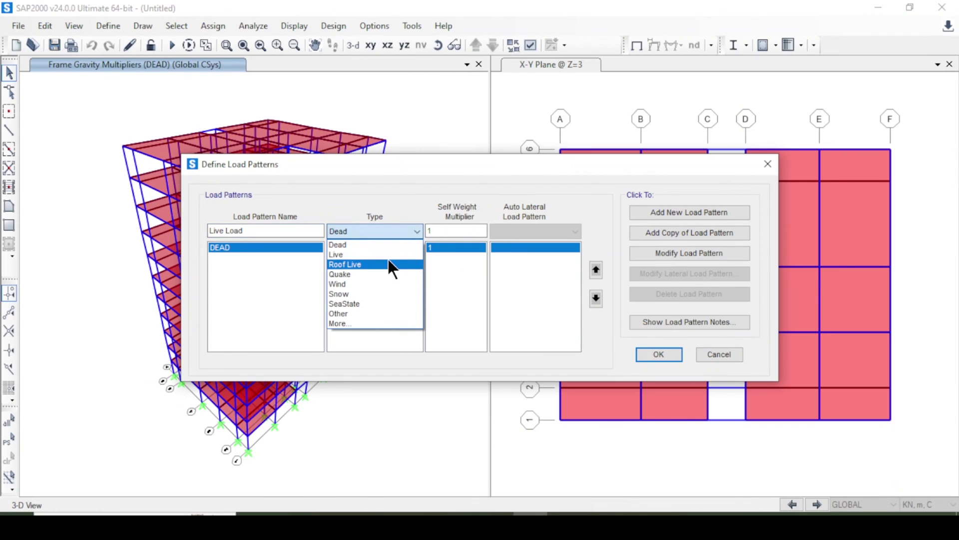
{"action": "left_click", "coordinate": [389, 252]}
{"action": "left_click", "coordinate": [674, 209]}
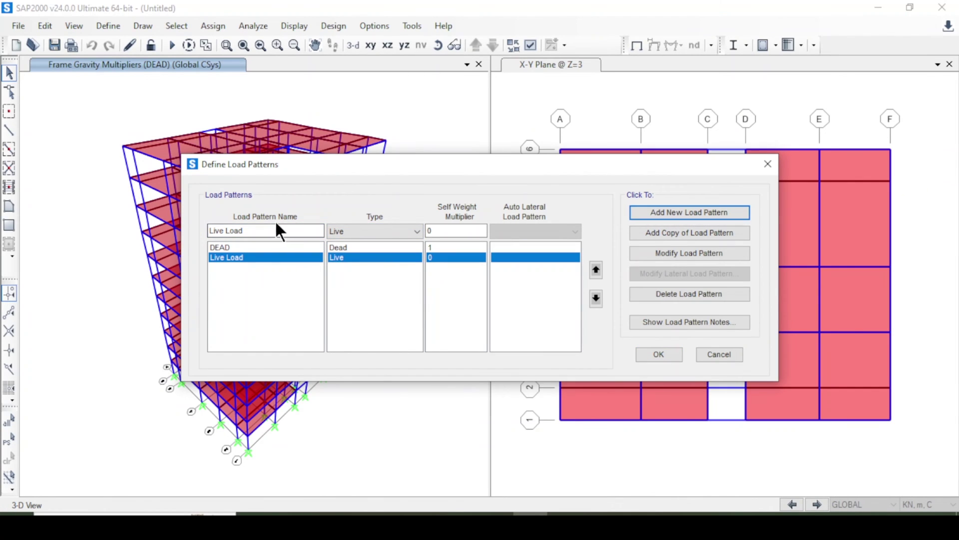
- Add an 'EQ X' Quake pattern using ASCE 7-16
{"action": "left_click", "coordinate": [264, 227]}
{"action": "left_click_drag", "start_coordinate": [263, 228], "coordinate": [95, 218]}
{"action": "type", "text": "EQQ"}
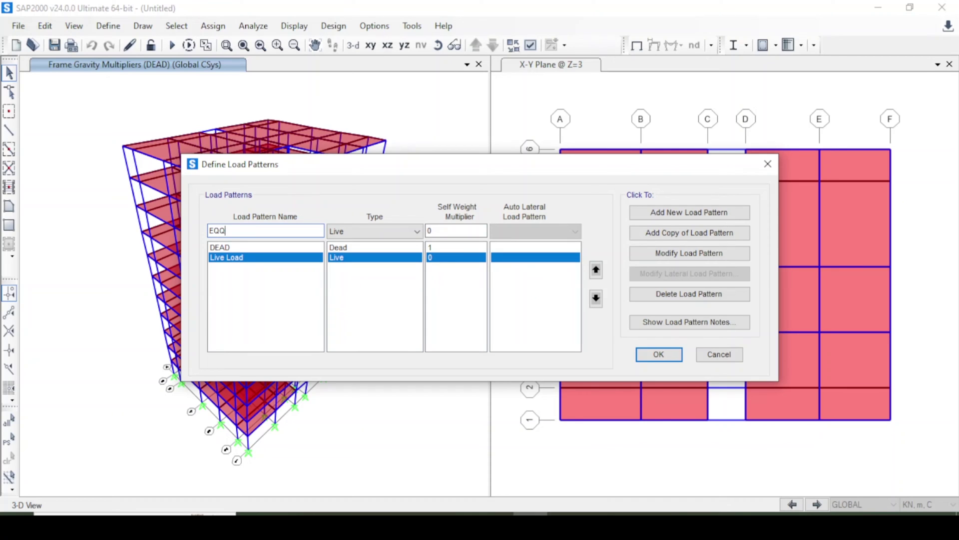
{"action": "key", "text": "BackSpace"}
{"action": "type", "text": "X"}
{"action": "left_click", "coordinate": [406, 236]}
{"action": "left_click", "coordinate": [389, 274]}
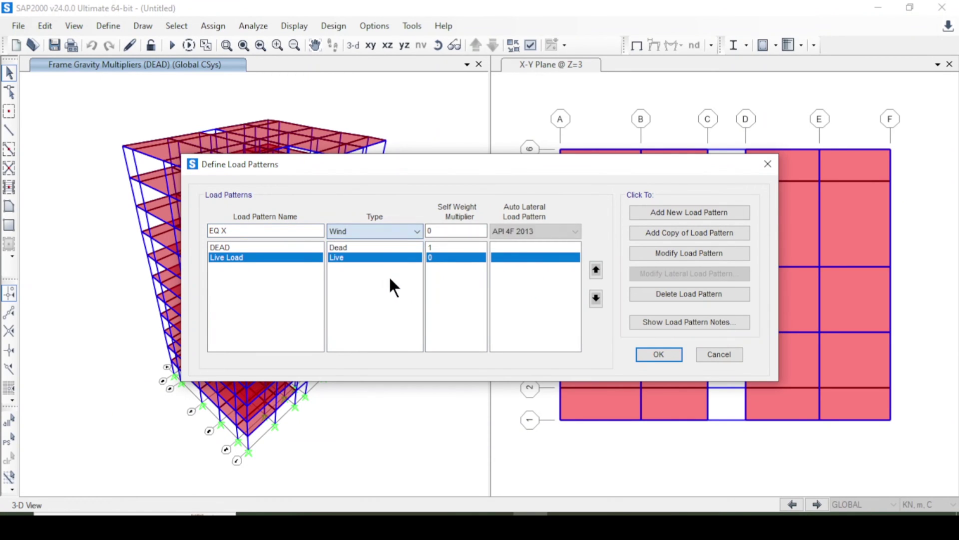
{"action": "left_click", "coordinate": [528, 229]}
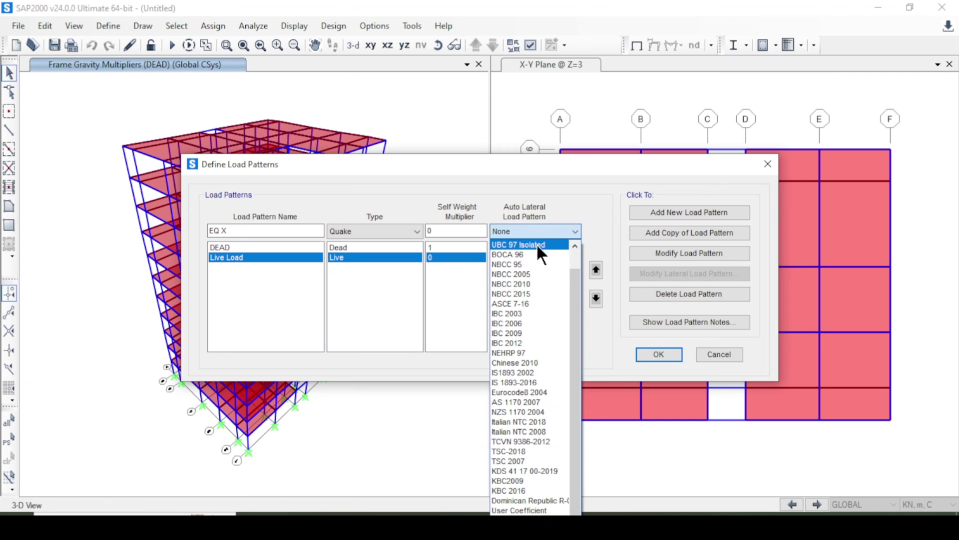
{"action": "left_click", "coordinate": [532, 302]}
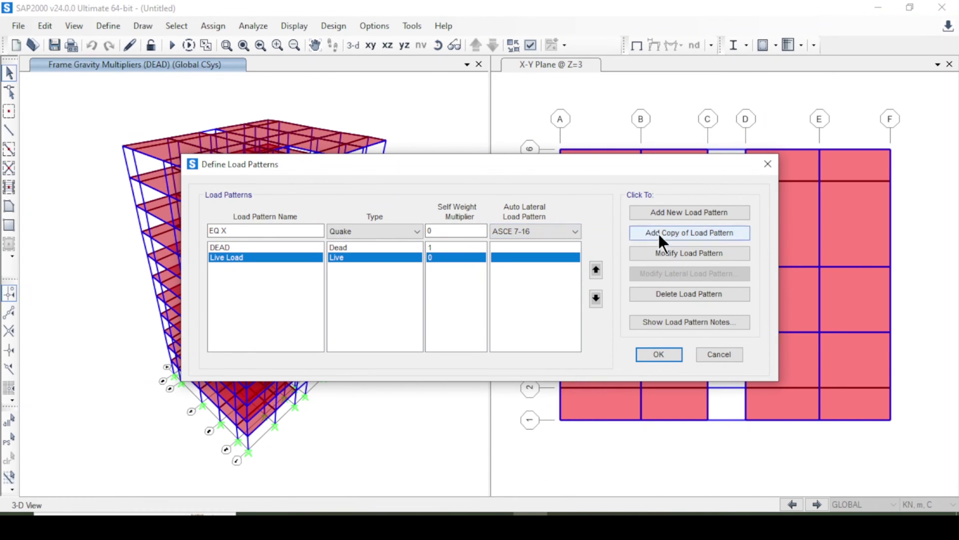
{"action": "left_click", "coordinate": [685, 212]}
- Add an 'EQ Y' Quake pattern with the same ASCE 7-16 settings
{"action": "left_click", "coordinate": [266, 227]}
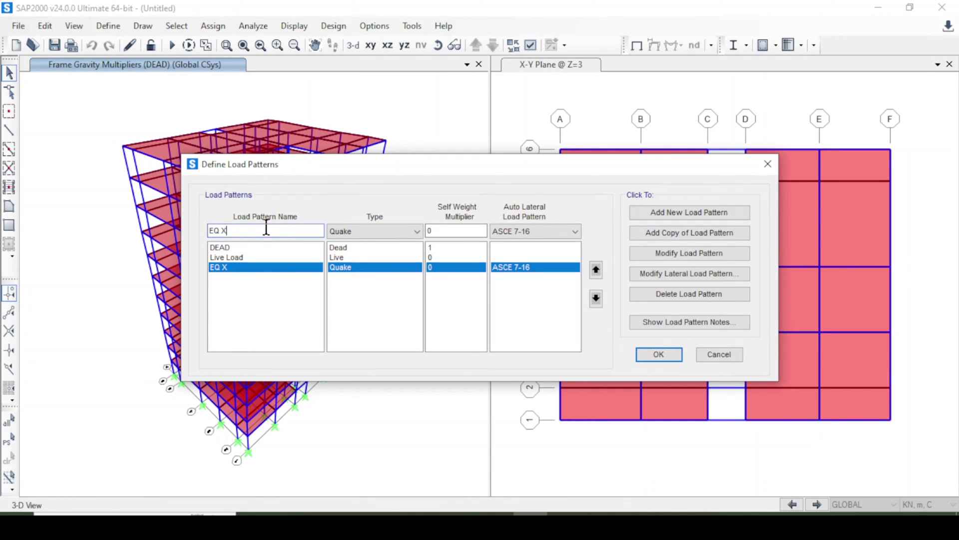
{"action": "key", "text": "BackSpace"}
{"action": "type", "text": "y"}
{"action": "key", "text": "BackSpace"}
{"action": "type", "text": "Y"}
{"action": "left_click", "coordinate": [666, 211]}
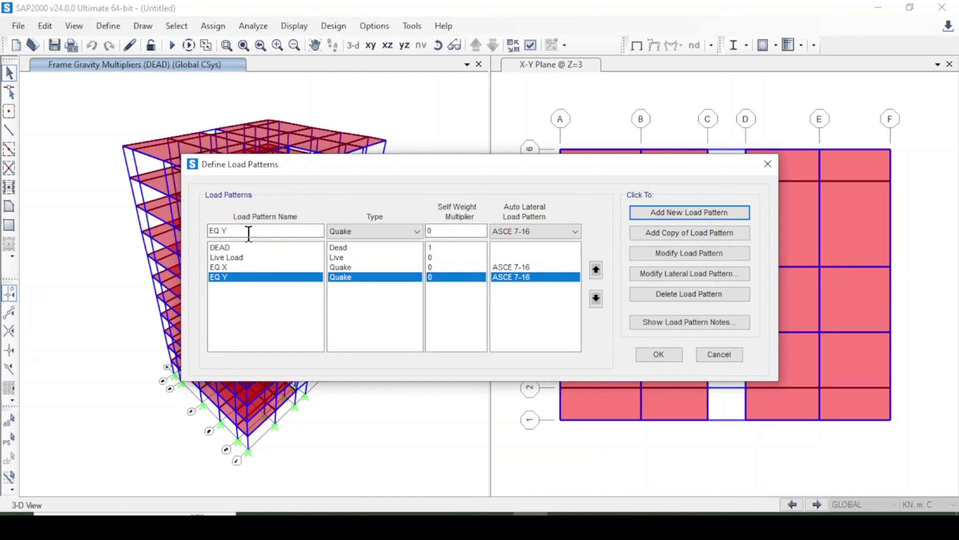
- Add a 'Wind X' Wind pattern using ASCE 7-16
{"action": "left_click_drag", "start_coordinate": [247, 231], "coordinate": [174, 242]}
{"action": "type", "text": "Wind "}
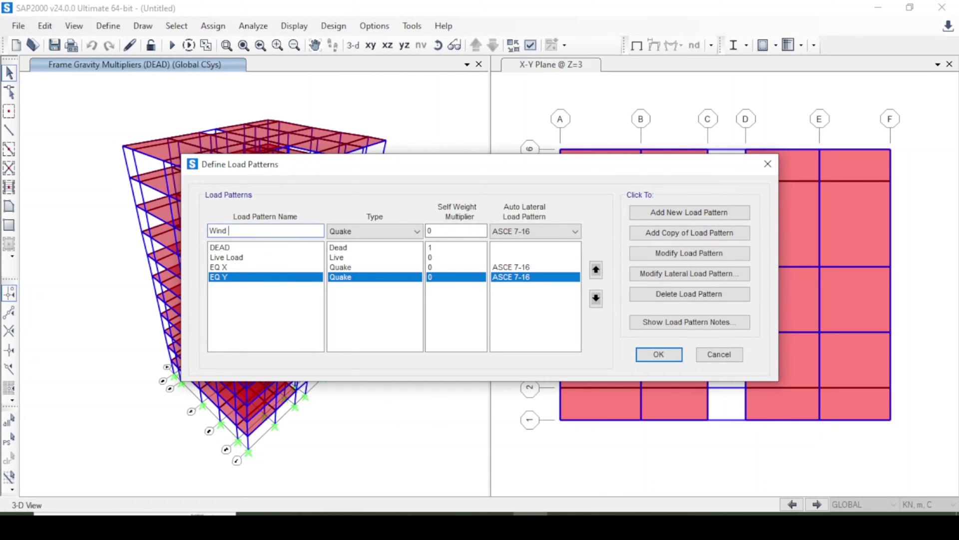
{"action": "type", "text": "X"}
{"action": "left_click", "coordinate": [369, 228]}
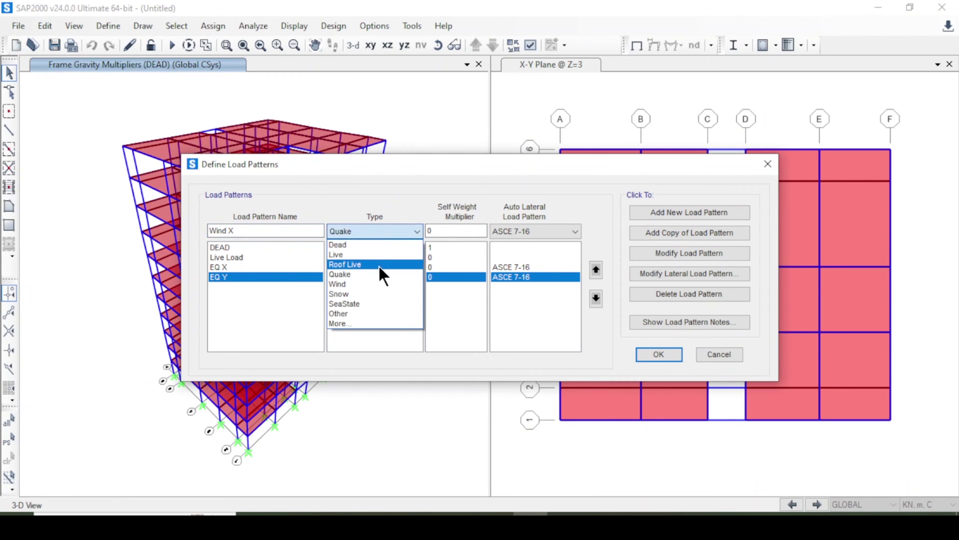
{"action": "left_click", "coordinate": [376, 283]}
{"action": "left_click", "coordinate": [512, 231]}
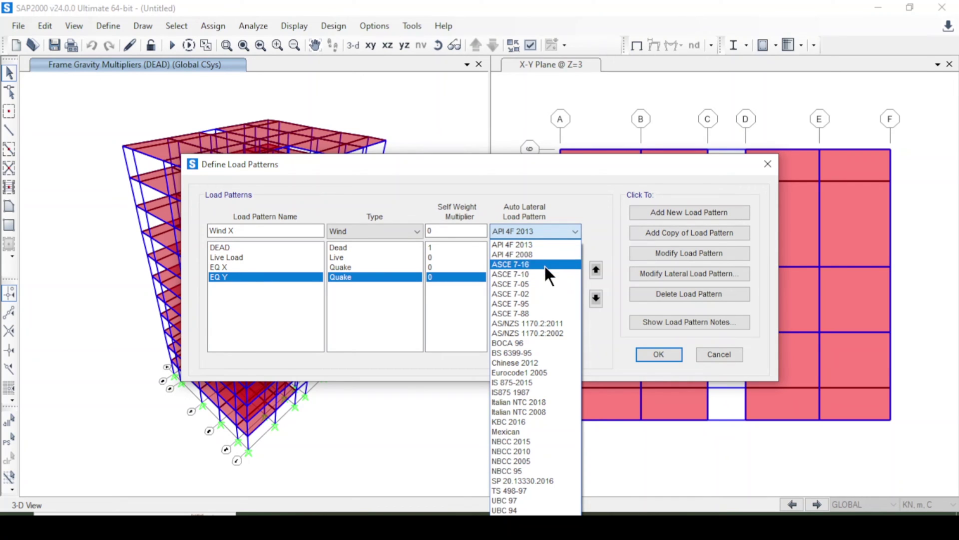
{"action": "left_click", "coordinate": [544, 264]}
{"action": "left_click", "coordinate": [656, 211]}
- Add a 'Wind Y' Wind pattern with the same ASCE 7-16 settings
{"action": "left_click", "coordinate": [267, 231]}
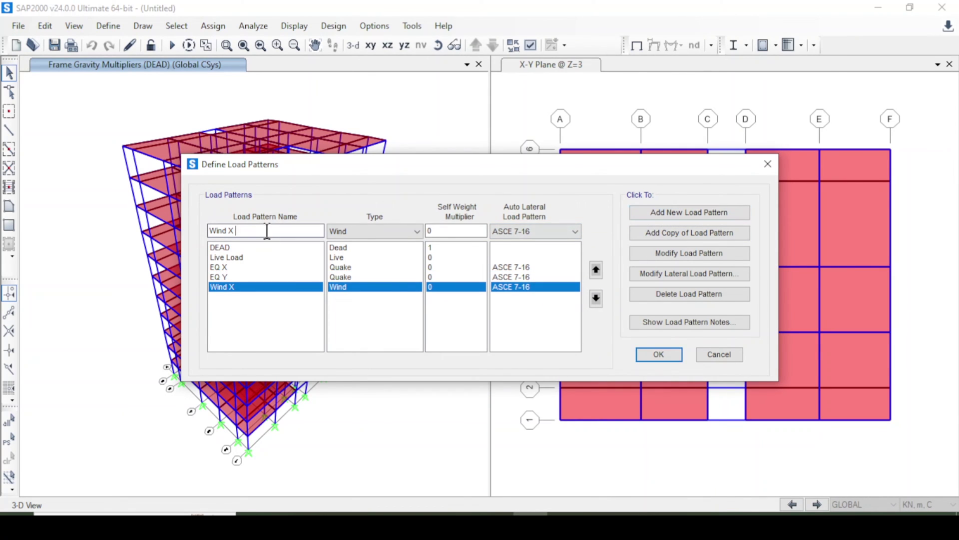
{"action": "key", "text": "BackSpace"}
{"action": "type", "text": "Y"}
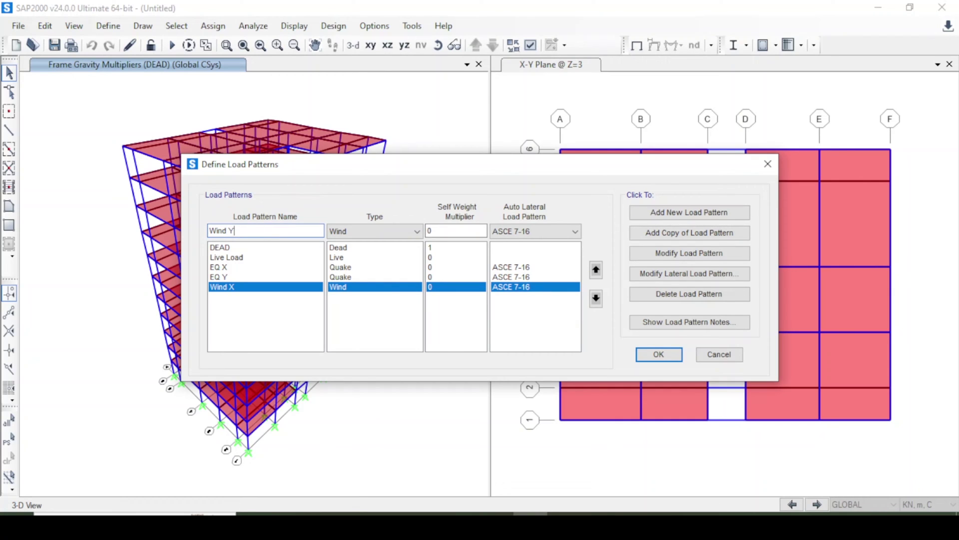
{"action": "left_click", "coordinate": [696, 213]}
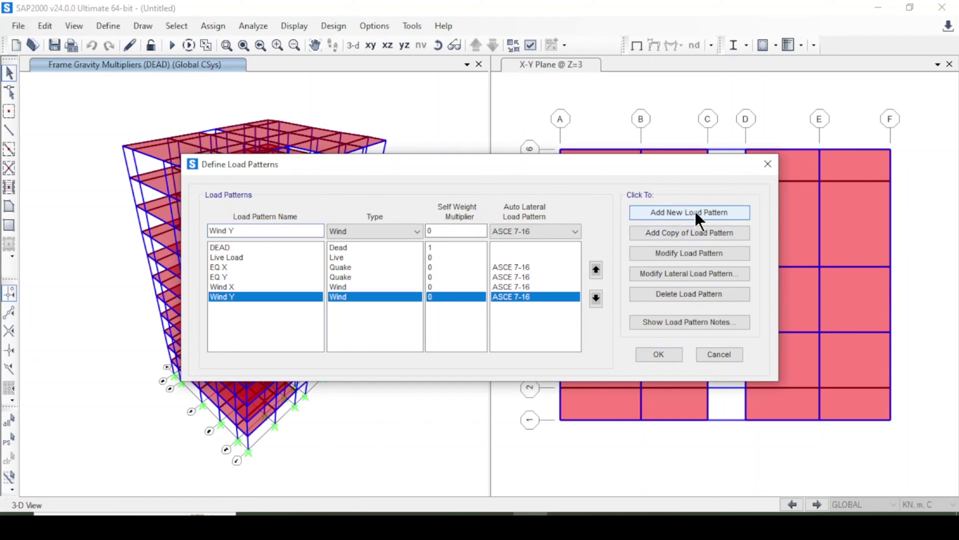
{"action": "left_click", "coordinate": [250, 266]}
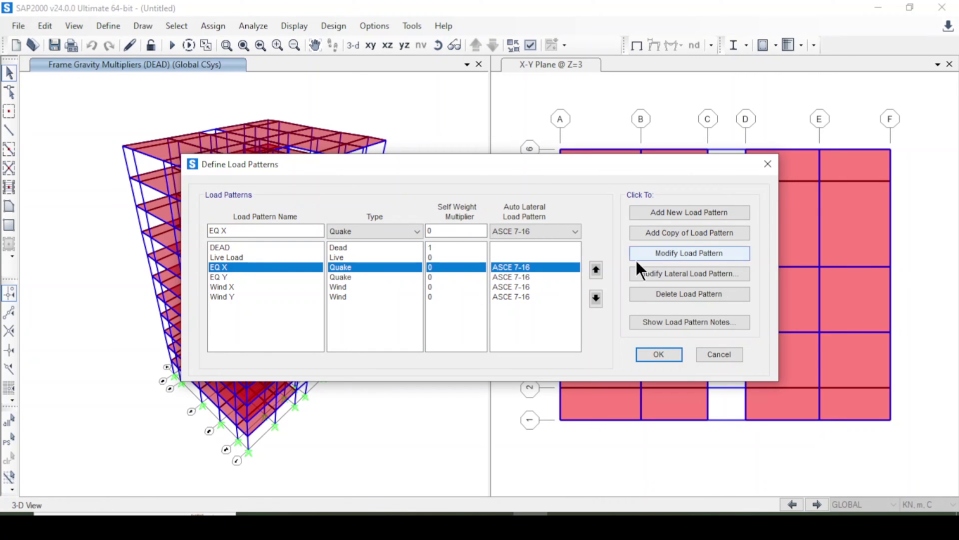
- Set EQ X to Ss 1.15 and S1 0.51, keeping site class B
{"action": "left_click", "coordinate": [667, 272]}
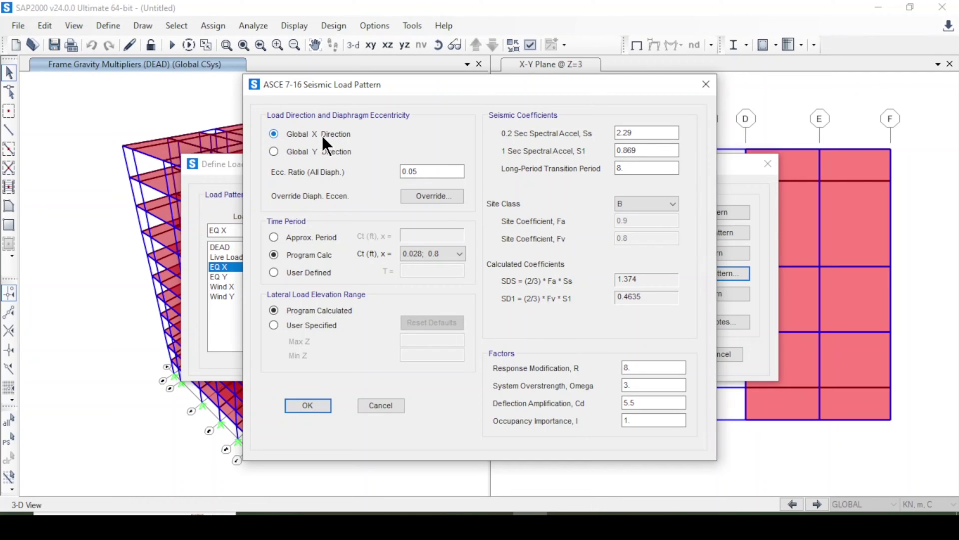
{"action": "left_click_drag", "start_coordinate": [640, 133], "coordinate": [621, 132]}
{"action": "type", "text": "1.15"}
{"action": "left_click_drag", "start_coordinate": [652, 147], "coordinate": [563, 167]}
{"action": "type", "text": "0.51"}
{"action": "left_click", "coordinate": [639, 169]}
{"action": "left_click", "coordinate": [630, 205]}
{"action": "left_click", "coordinate": [630, 224]}
- Set response modification R to 7 and occupancy importance to 1.1, then confirm
{"action": "double_click", "coordinate": [656, 367]}
{"action": "type", "text": "7"}
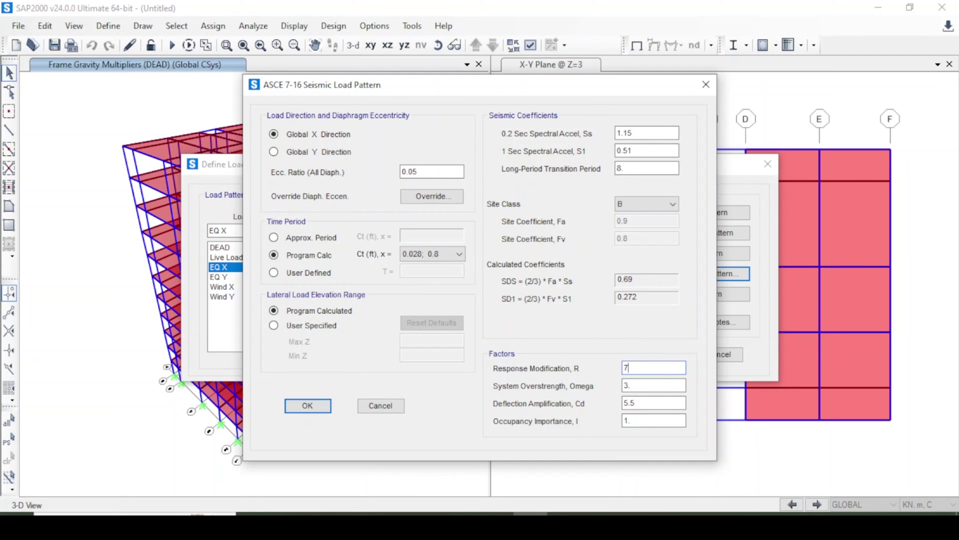
{"action": "double_click", "coordinate": [649, 389]}
{"action": "left_click", "coordinate": [643, 402]}
{"action": "left_click", "coordinate": [641, 420]}
{"action": "type", "text": "1"}
{"action": "left_click", "coordinate": [301, 404]}
- Make EQ Y act in Global Y with Ss 1.15, S1 0.51 and site class B
{"action": "left_click", "coordinate": [218, 277]}
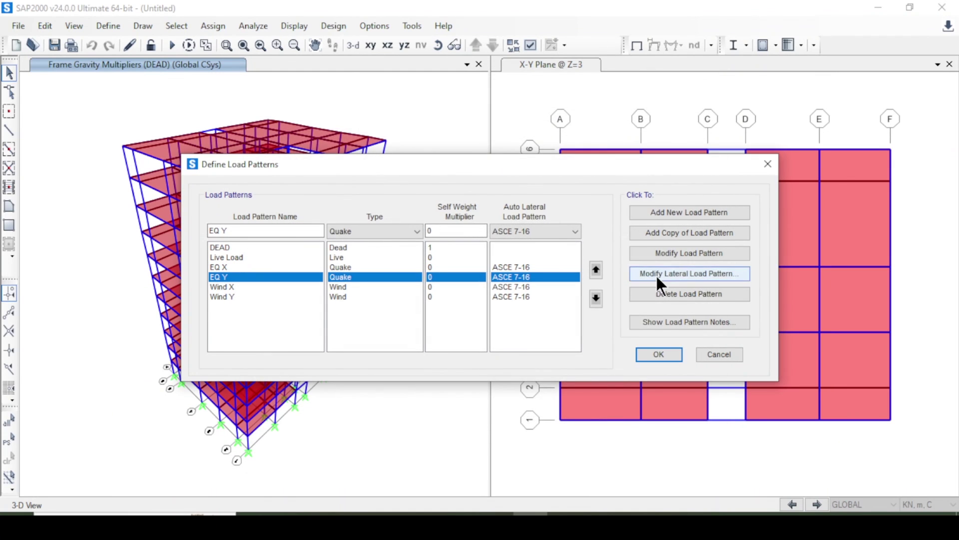
{"action": "left_click", "coordinate": [656, 274]}
{"action": "left_click", "coordinate": [306, 152]}
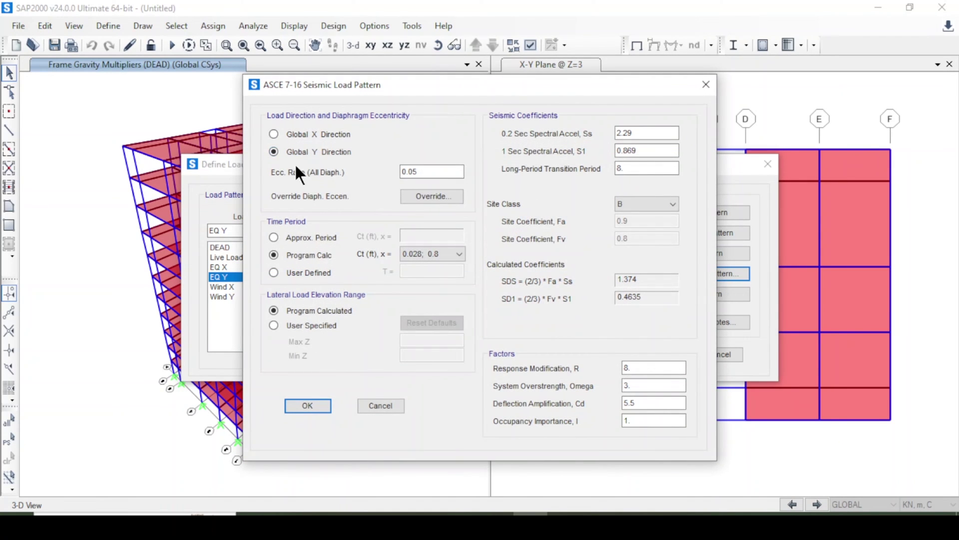
{"action": "left_click_drag", "start_coordinate": [645, 133], "coordinate": [608, 125]}
{"action": "type", "text": "1.15"}
{"action": "left_click_drag", "start_coordinate": [655, 149], "coordinate": [617, 151]}
{"action": "type", "text": "0.51"}
{"action": "left_click", "coordinate": [642, 201]}
{"action": "left_click", "coordinate": [634, 239]}
- Set EQ Y's response modification factor to 7 and importance factor to 1.1, and confirm
{"action": "double_click", "coordinate": [652, 367]}
{"action": "type", "text": "7"}
{"action": "left_click", "coordinate": [641, 390]}
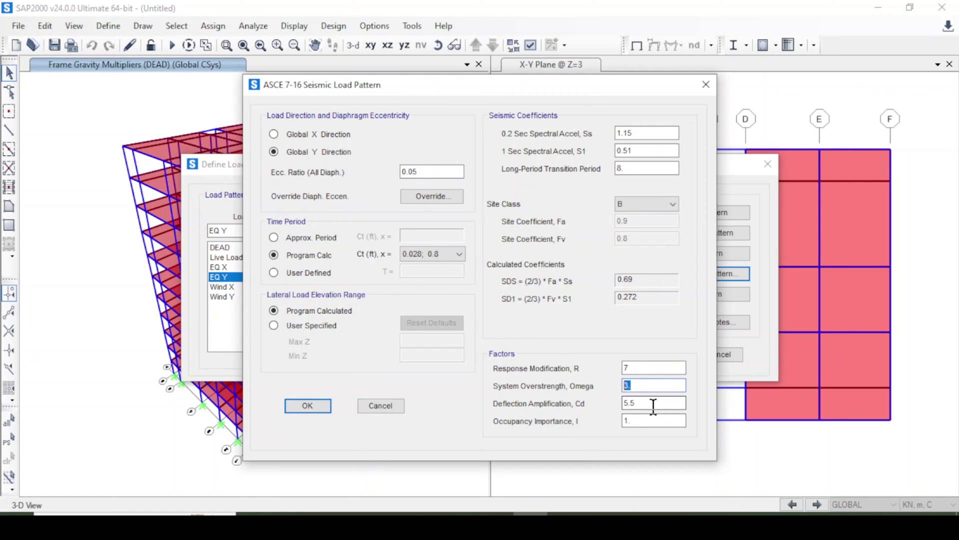
{"action": "left_click_drag", "start_coordinate": [653, 405], "coordinate": [624, 402]}
{"action": "left_click", "coordinate": [643, 422]}
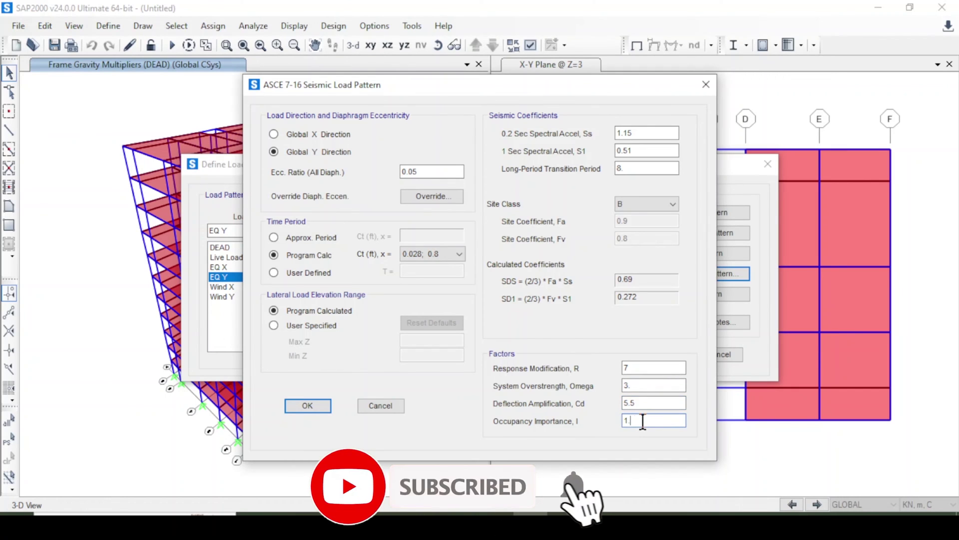
{"action": "type", "text": "1"}
{"action": "left_click", "coordinate": [309, 406]}
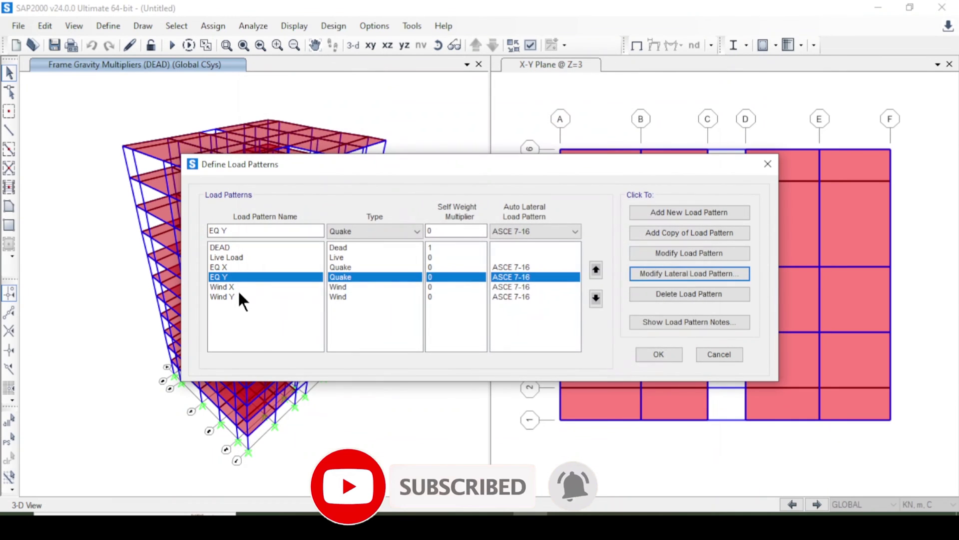
{"action": "left_click", "coordinate": [238, 288]}
- Give Wind X a 100 mph wind speed with exposure B
{"action": "left_click", "coordinate": [662, 272]}
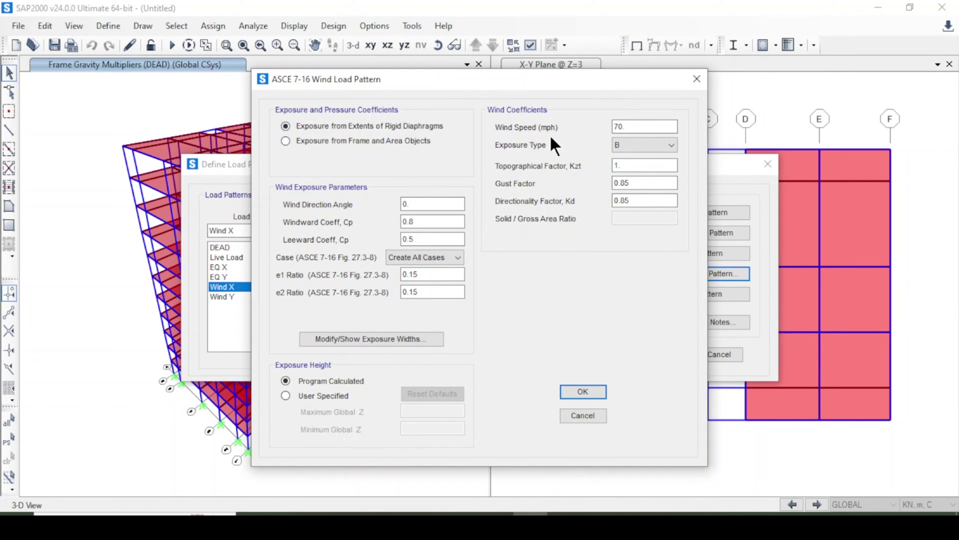
{"action": "double_click", "coordinate": [625, 126]}
{"action": "type", "text": "100"}
{"action": "left_click", "coordinate": [642, 146]}
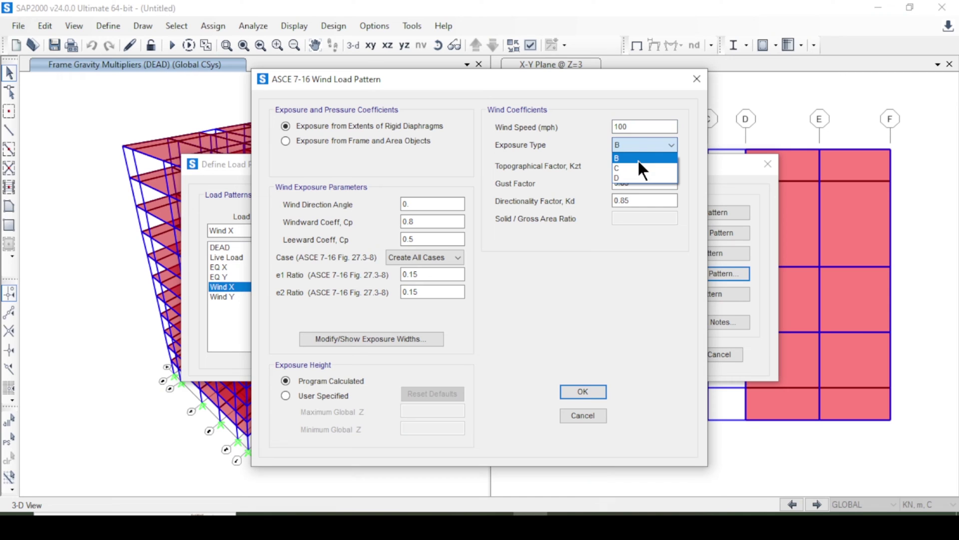
{"action": "left_click", "coordinate": [638, 159]}
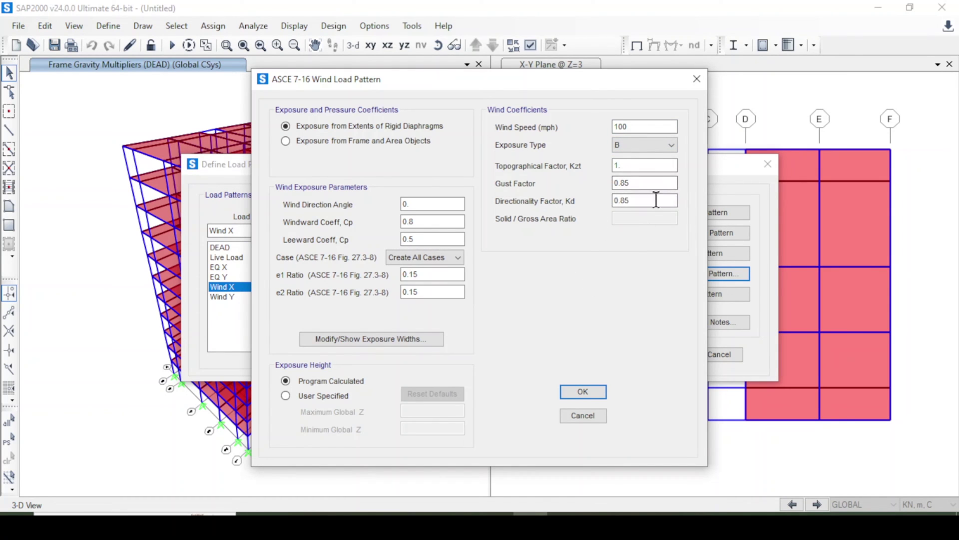
{"action": "left_click", "coordinate": [572, 392]}
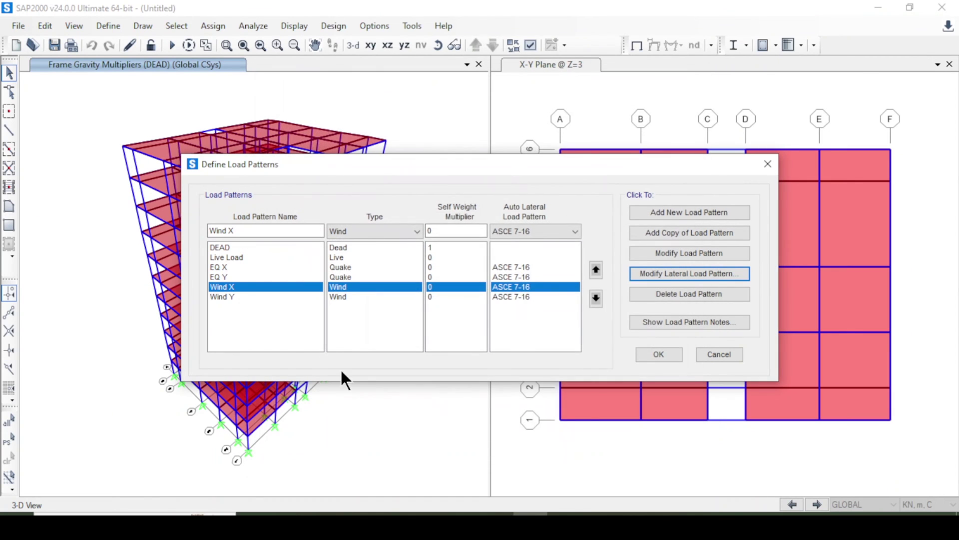
- Give Wind Y the same 100 mph wind speed and exposure B
{"action": "left_click", "coordinate": [239, 296]}
{"action": "left_click", "coordinate": [691, 272]}
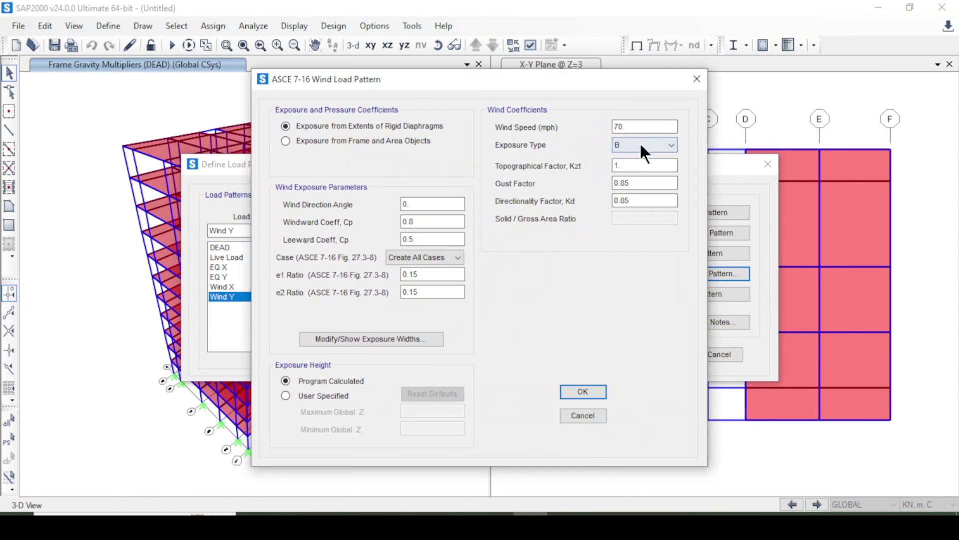
{"action": "double_click", "coordinate": [637, 127]}
{"action": "type", "text": "100"}
{"action": "left_click", "coordinate": [661, 139]}
{"action": "left_click", "coordinate": [642, 156]}
{"action": "left_click", "coordinate": [589, 391]}
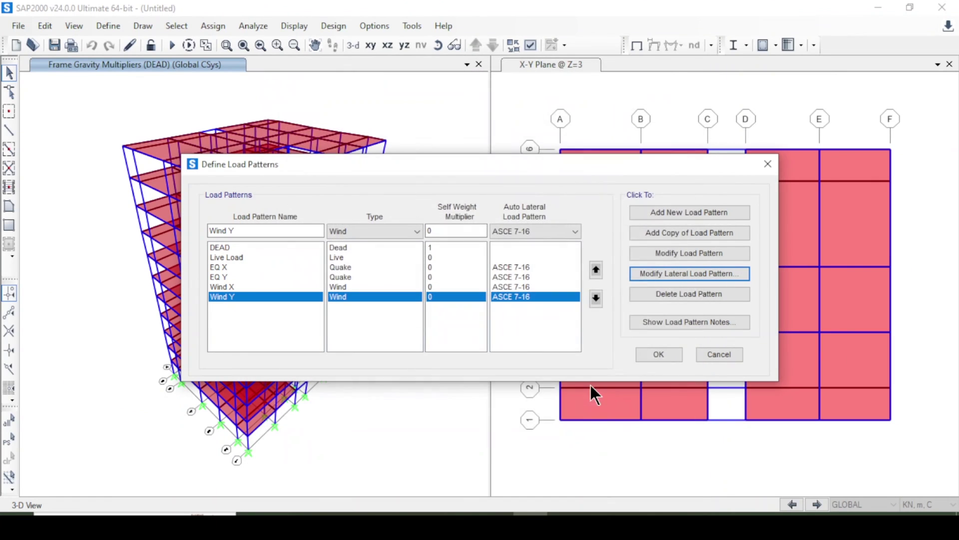
- Accept the load patterns and generate default Concrete Frame Design load combinations
{"action": "left_click", "coordinate": [660, 354]}
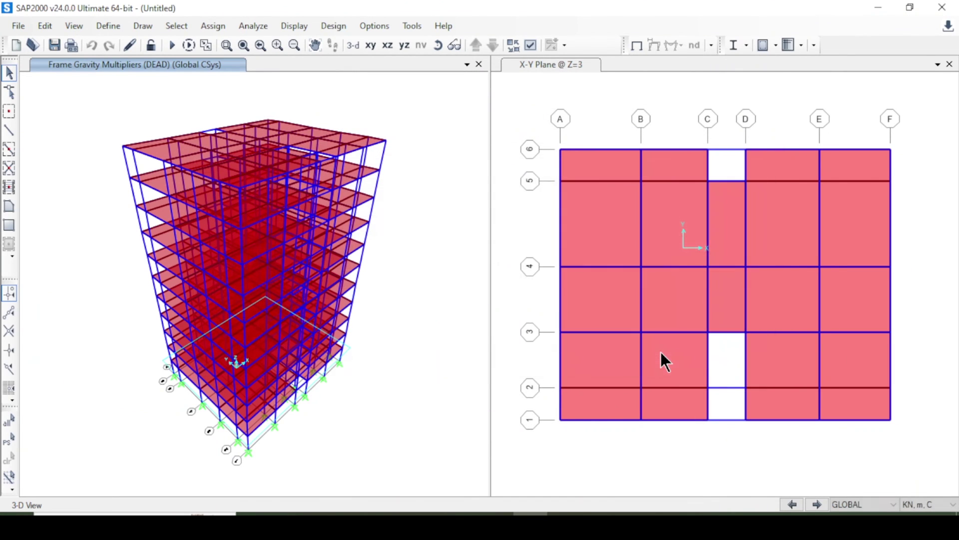
{"action": "left_click", "coordinate": [109, 28]}
{"action": "left_click", "coordinate": [109, 28]}
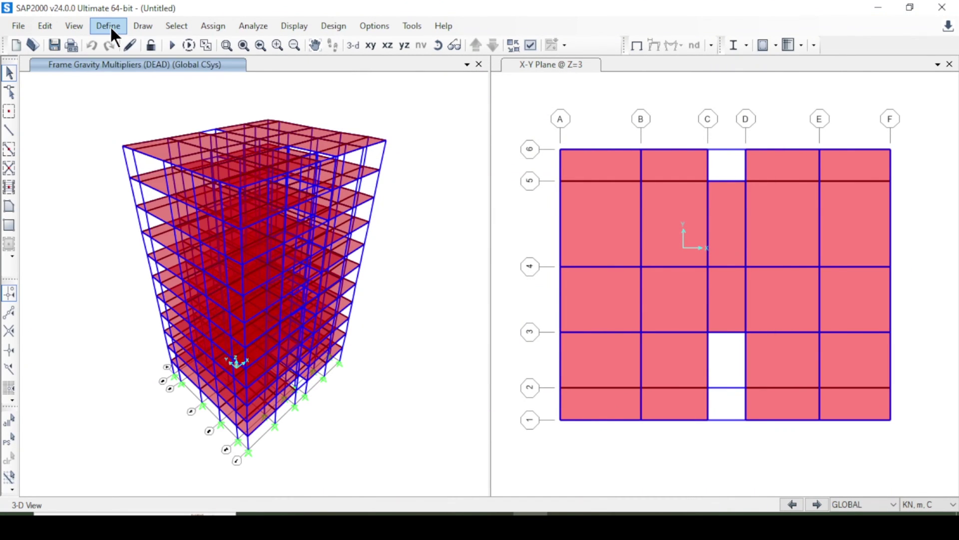
{"action": "left_click", "coordinate": [109, 28]}
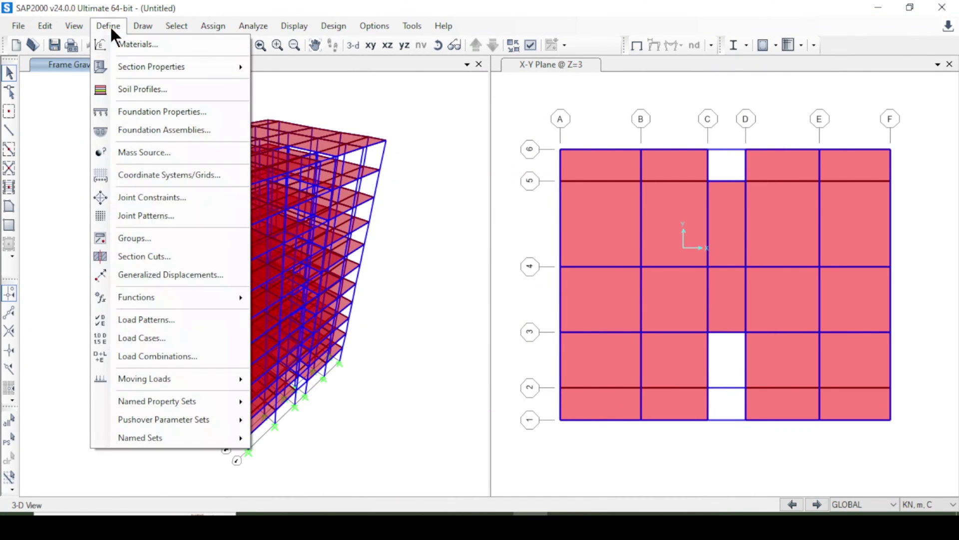
{"action": "left_click", "coordinate": [212, 357]}
{"action": "left_click", "coordinate": [517, 292]}
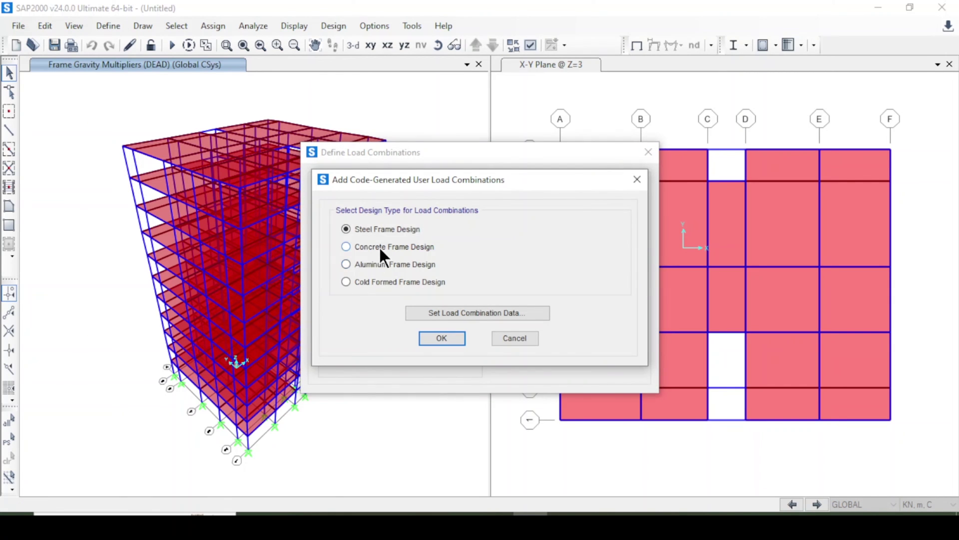
{"action": "left_click", "coordinate": [379, 246]}
{"action": "left_click", "coordinate": [446, 338]}
- Review the generated UDCON combinations and close the list, keeping them
{"action": "left_click_drag", "start_coordinate": [389, 205], "coordinate": [375, 334]}
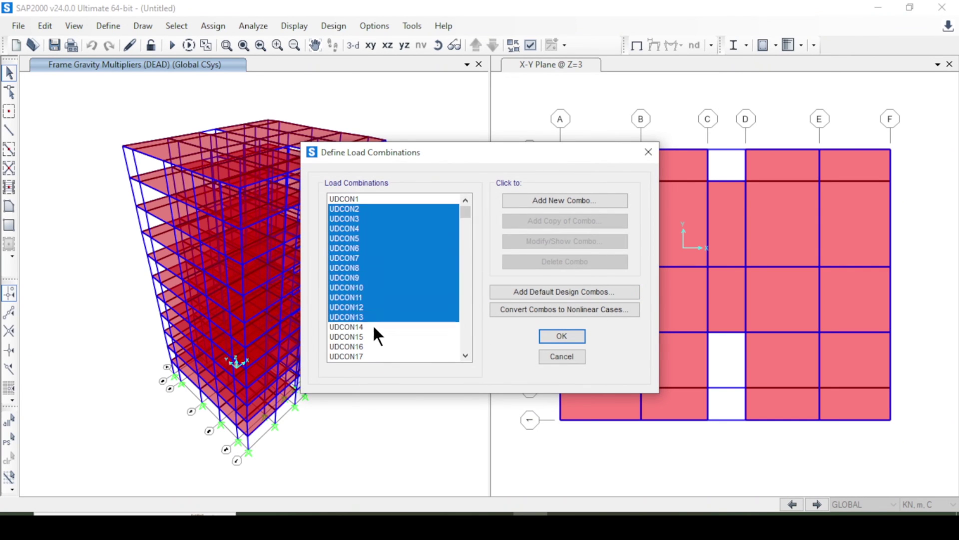
{"action": "left_click", "coordinate": [375, 336]}
{"action": "left_click_drag", "start_coordinate": [375, 240], "coordinate": [446, 299]}
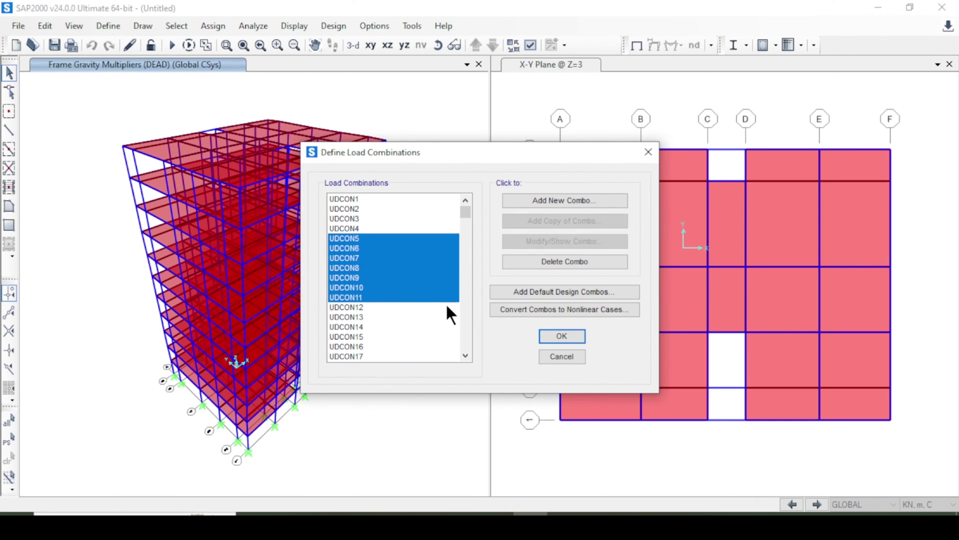
{"action": "left_click", "coordinate": [570, 335]}
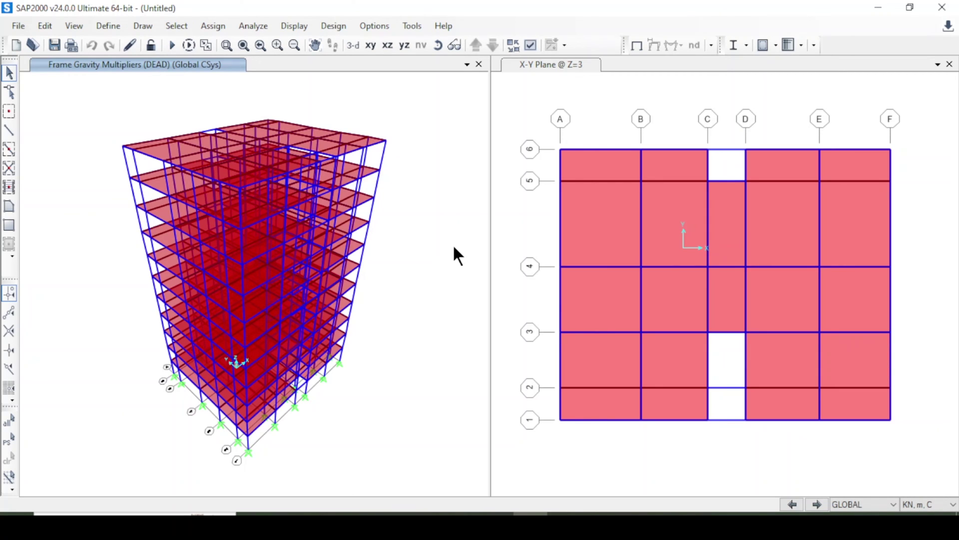
- Select frames by section property, choosing Beam 0.35 x 0.24 to pick all 572 beams
{"action": "left_click", "coordinate": [176, 25]}
{"action": "mouse_move", "coordinate": [200, 44]}
{"action": "mouse_move", "coordinate": [443, 169]}
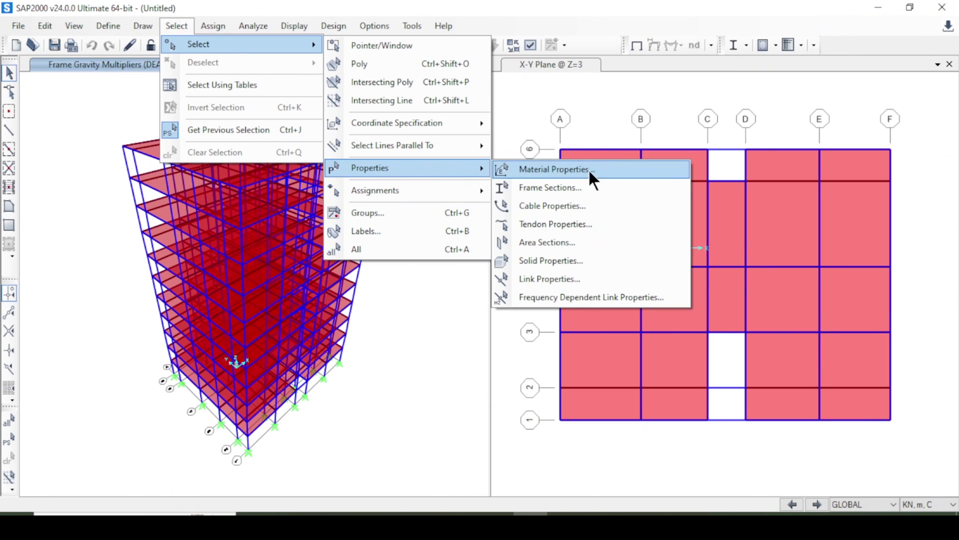
{"action": "left_click", "coordinate": [575, 189]}
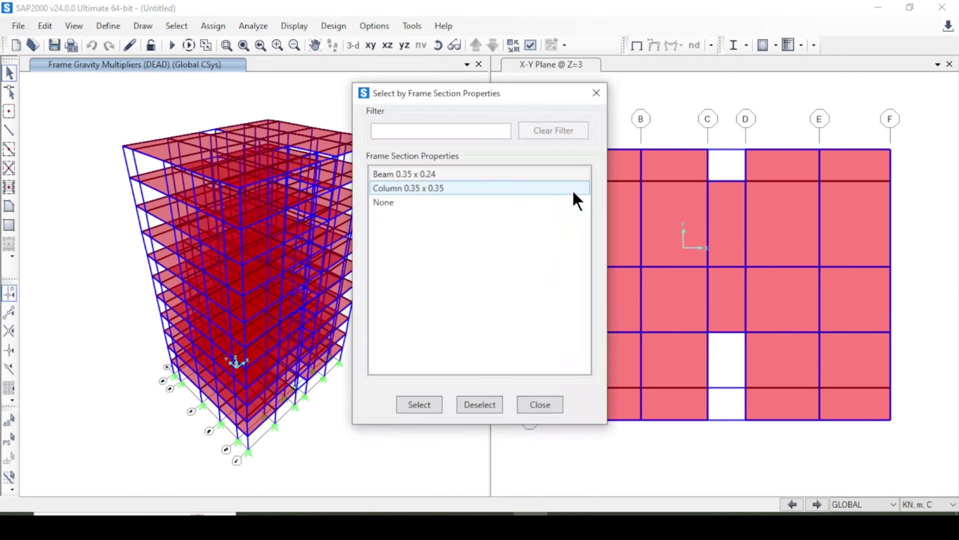
{"action": "left_click", "coordinate": [411, 174]}
{"action": "left_click", "coordinate": [420, 406]}
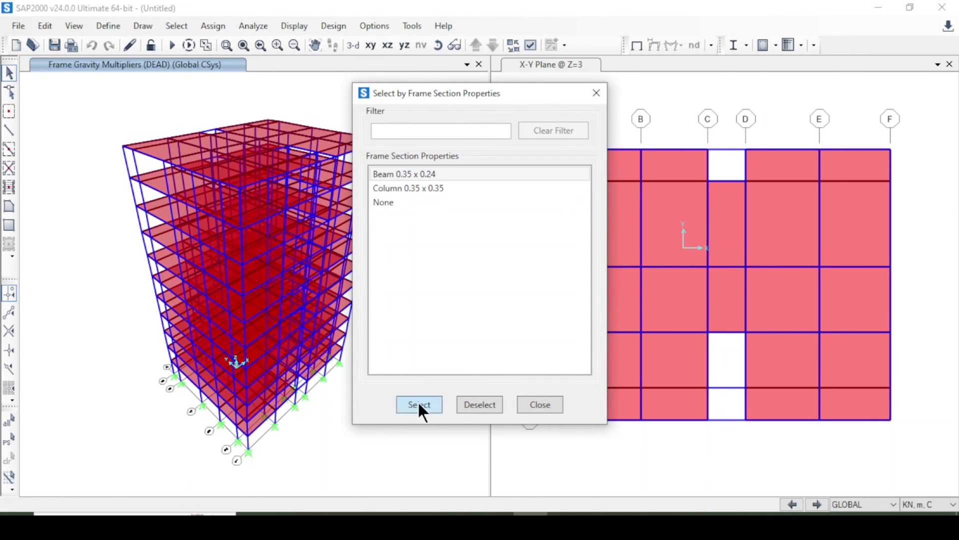
{"action": "left_click", "coordinate": [545, 411]}
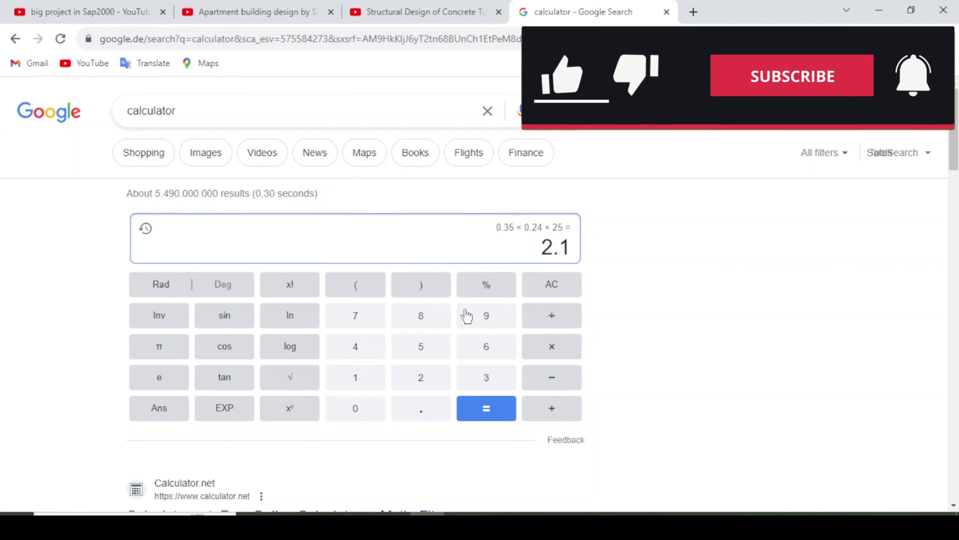
- Compute the beam self-weight 0.35 × 0.24 × 25 = 2.1 in the Google calculator
{"action": "type", "text": "0"}
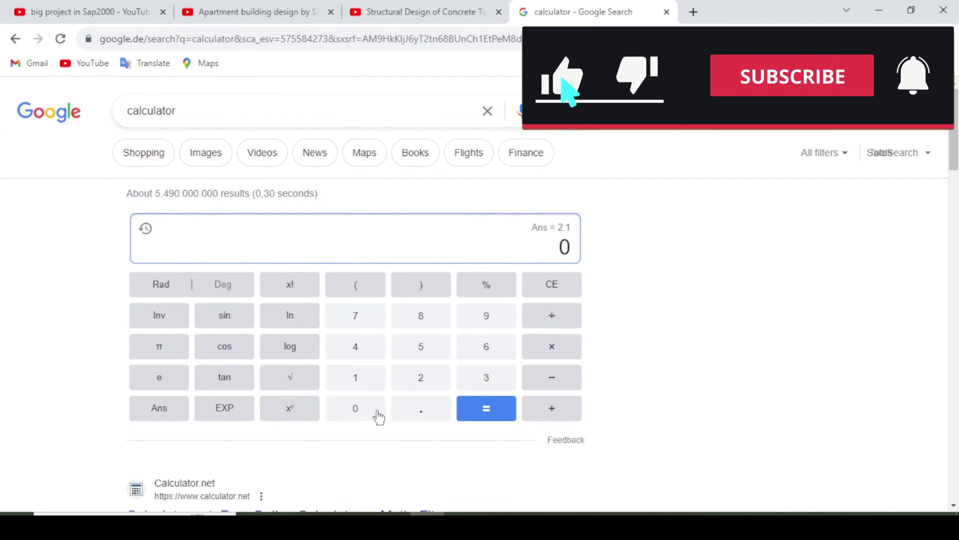
{"action": "type", "text": ".3"}
{"action": "left_click", "coordinate": [428, 361]}
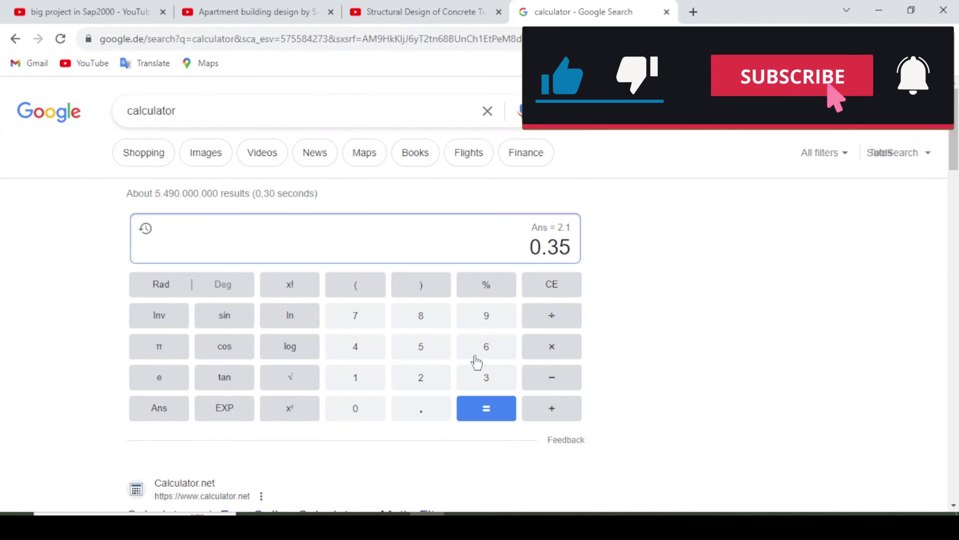
{"action": "left_click", "coordinate": [548, 346]}
{"action": "left_click", "coordinate": [380, 410]}
{"action": "left_click", "coordinate": [417, 406]}
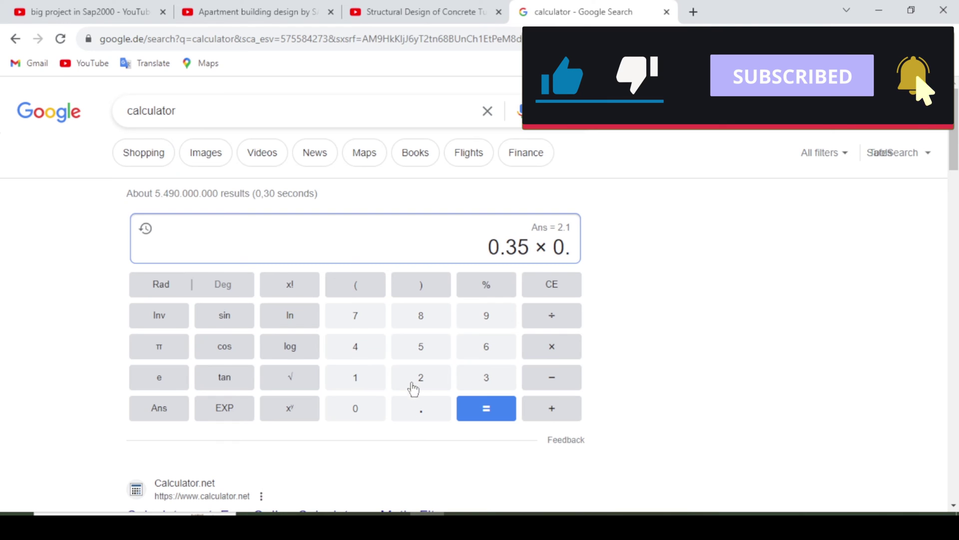
{"action": "left_click", "coordinate": [414, 380]}
{"action": "left_click", "coordinate": [360, 358]}
{"action": "left_click", "coordinate": [553, 351]}
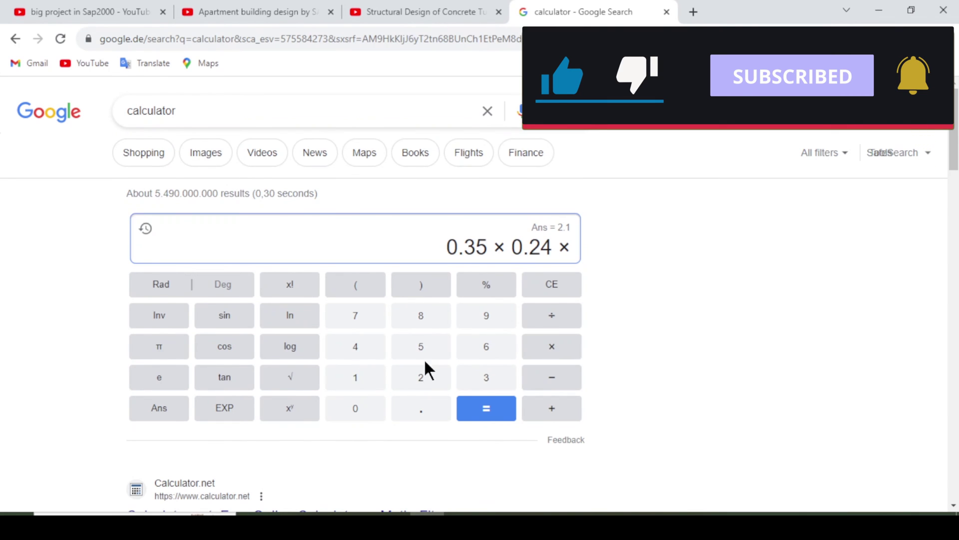
{"action": "left_click", "coordinate": [424, 371]}
{"action": "left_click", "coordinate": [427, 350]}
{"action": "left_click", "coordinate": [486, 407]}
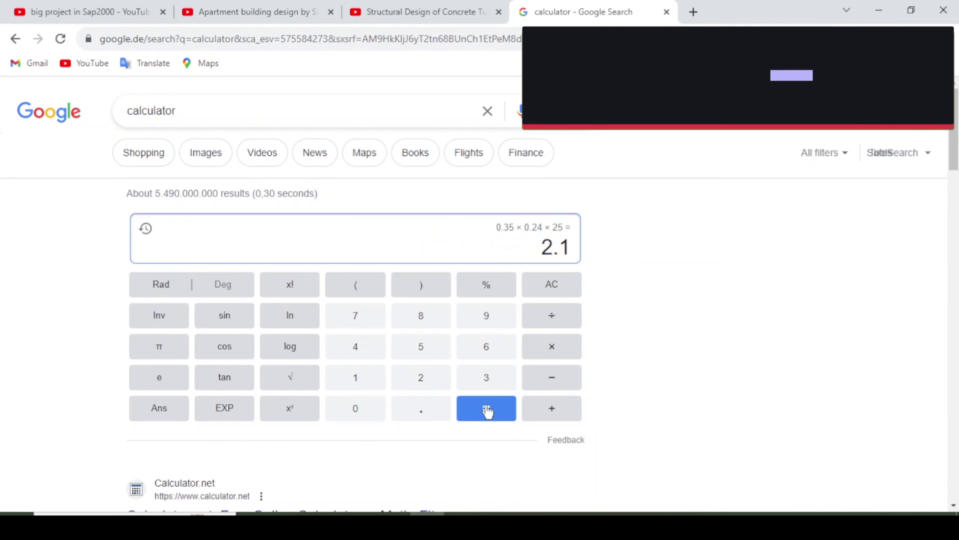
{"action": "left_click", "coordinate": [448, 510]}
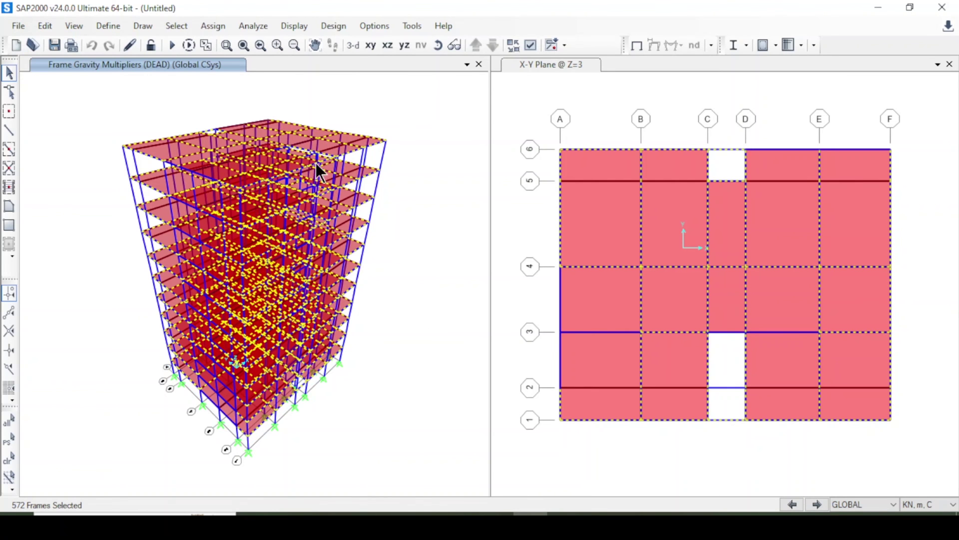
- Add a DEAD frame gravity load with Global Y multiplier 2.1 to the selected beams
{"action": "left_click", "coordinate": [208, 29]}
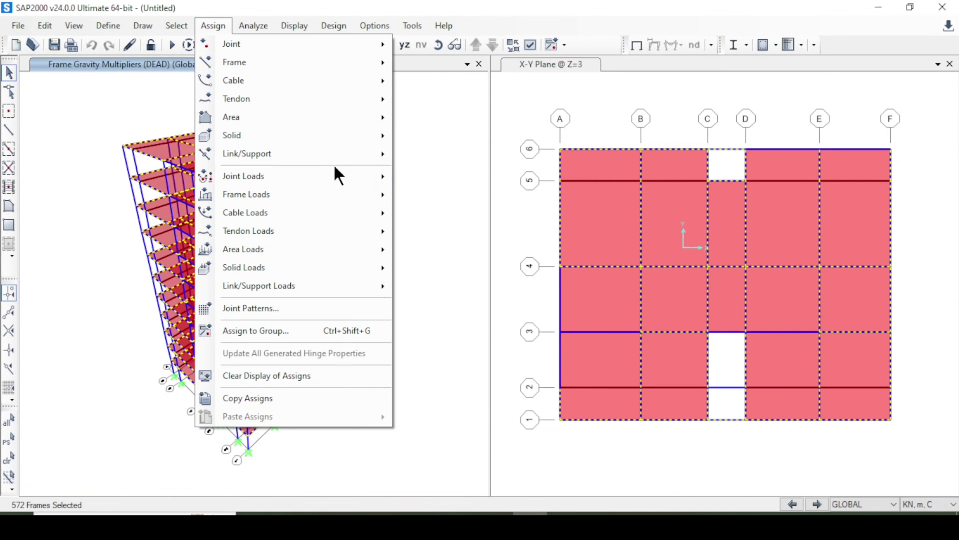
{"action": "mouse_move", "coordinate": [344, 197]}
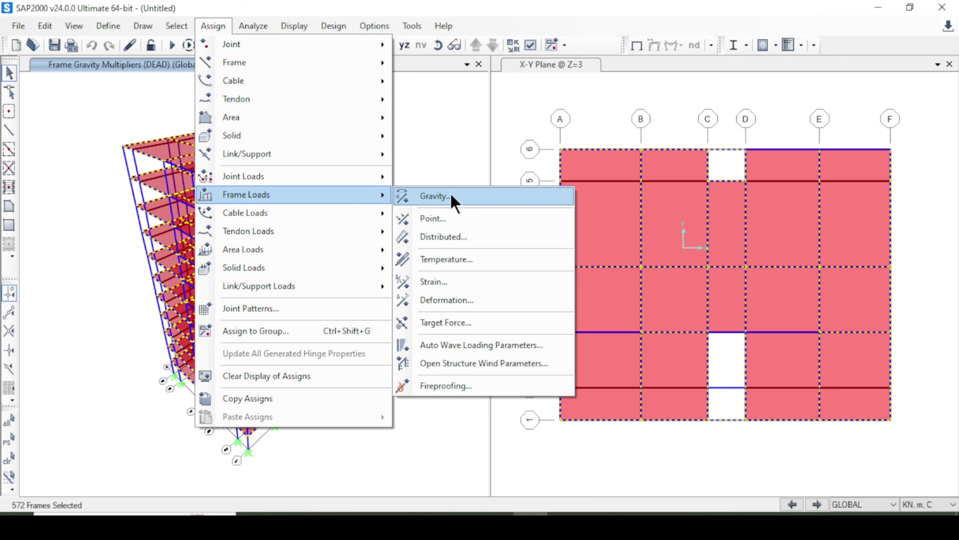
{"action": "left_click", "coordinate": [470, 195]}
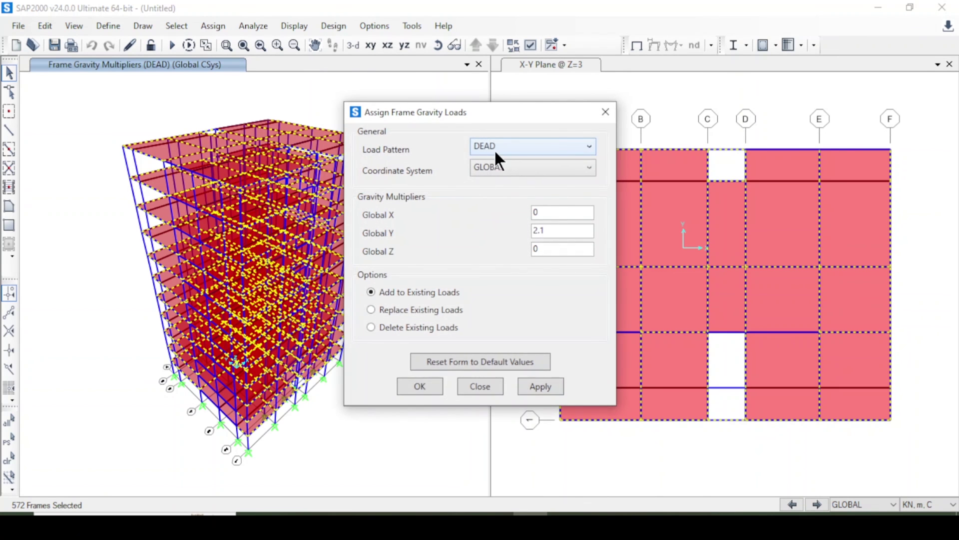
{"action": "left_click", "coordinate": [519, 150]}
{"action": "left_click", "coordinate": [520, 150]}
{"action": "left_click", "coordinate": [534, 385]}
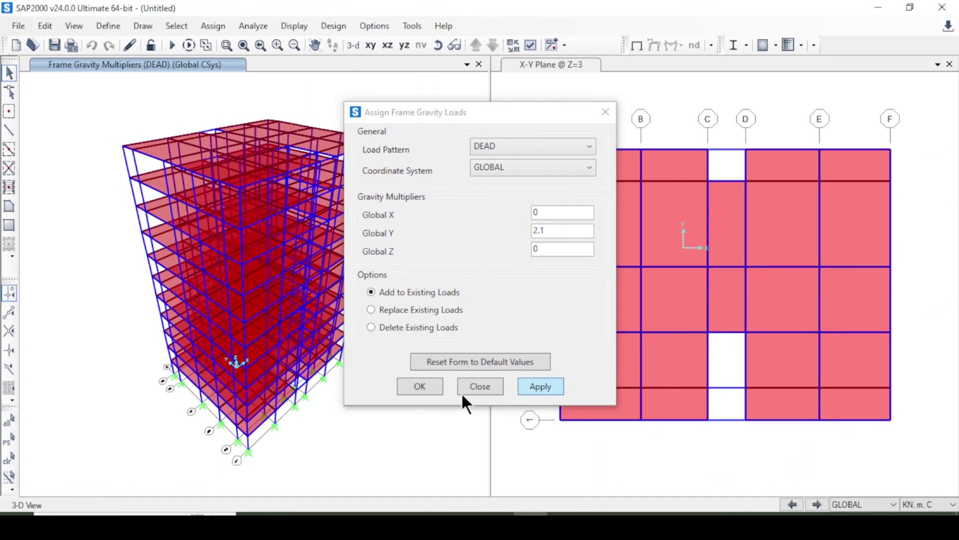
{"action": "left_click", "coordinate": [437, 385]}
{"action": "left_click", "coordinate": [173, 26]}
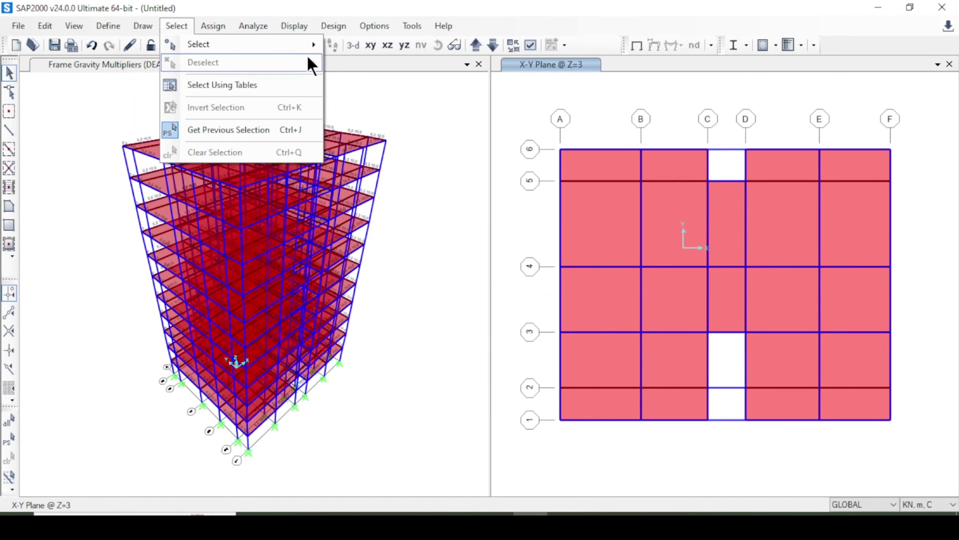
- Select all 396 frames with the Column 0.35 x 0.35 section
{"action": "mouse_move", "coordinate": [301, 49]}
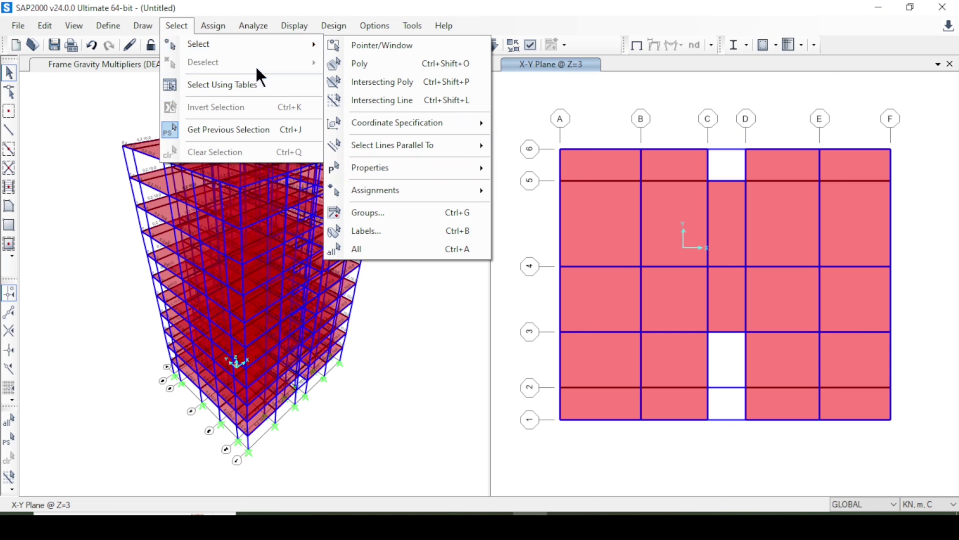
{"action": "mouse_move", "coordinate": [433, 172]}
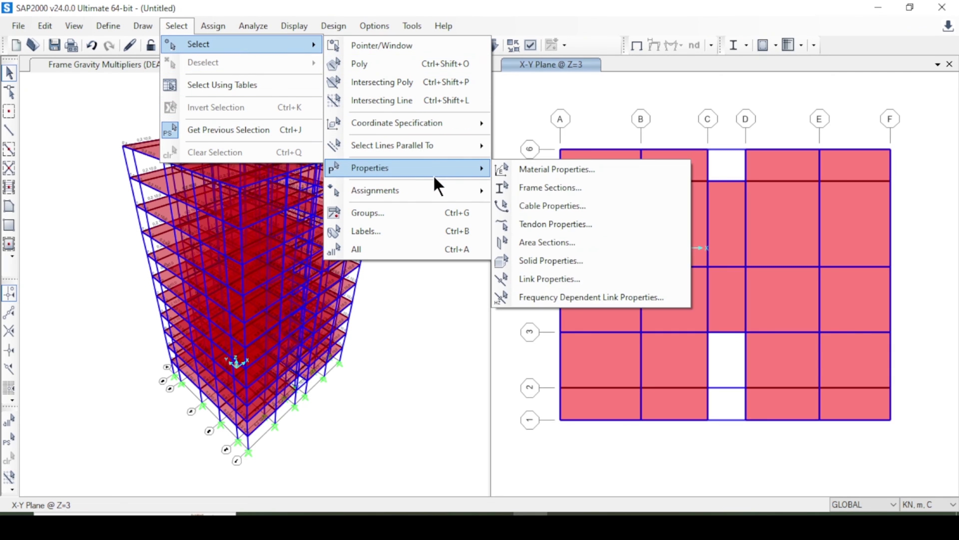
{"action": "left_click", "coordinate": [604, 189]}
{"action": "left_click", "coordinate": [435, 189]}
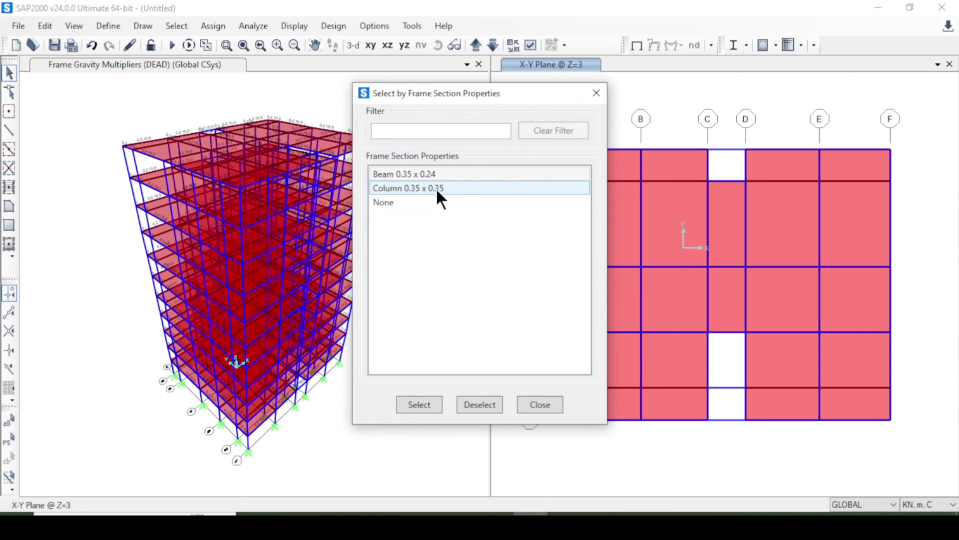
{"action": "left_click", "coordinate": [419, 405]}
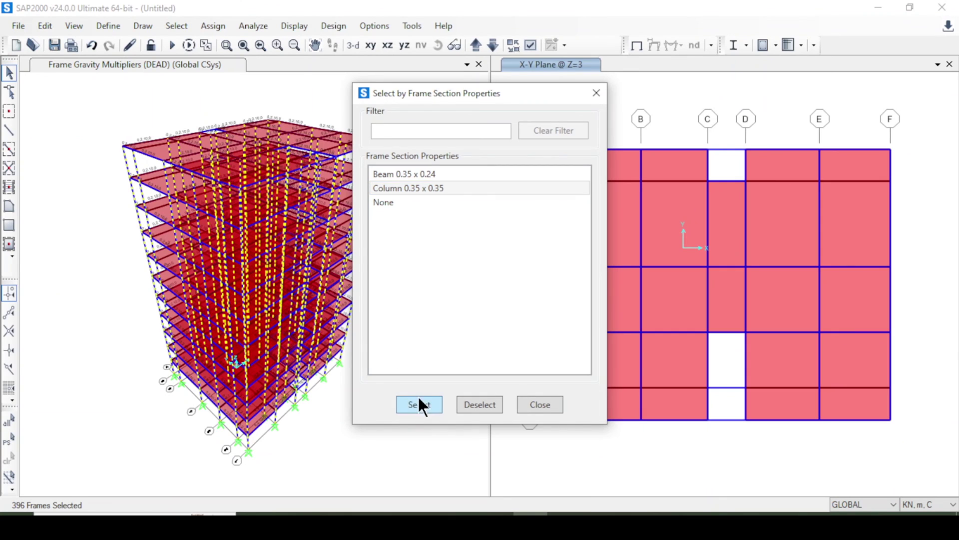
{"action": "left_click", "coordinate": [552, 411]}
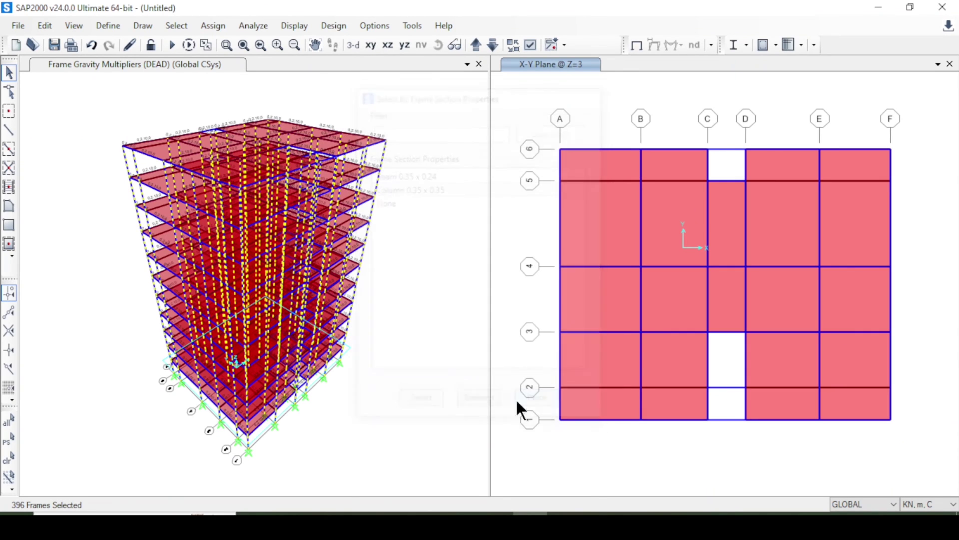
- Open the columns' frame gravity load form and highlight the Global Y multiplier 2.1
{"action": "left_click", "coordinate": [208, 25]}
{"action": "mouse_move", "coordinate": [370, 196]}
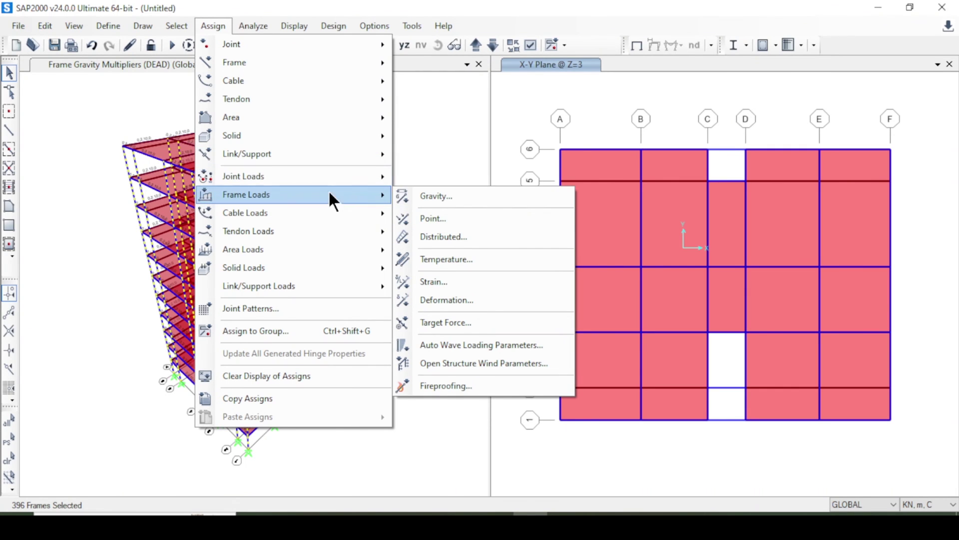
{"action": "left_click", "coordinate": [491, 199]}
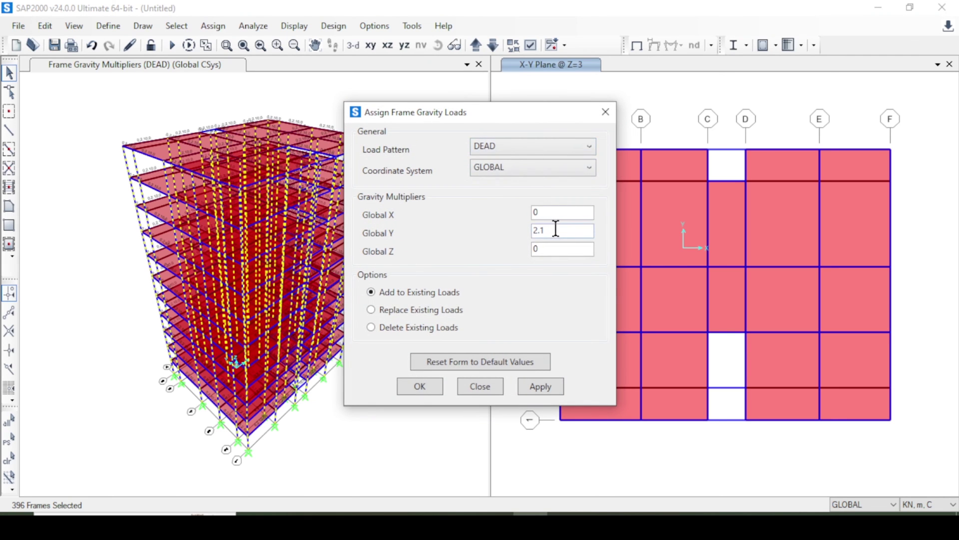
{"action": "left_click_drag", "start_coordinate": [556, 229], "coordinate": [501, 237]}
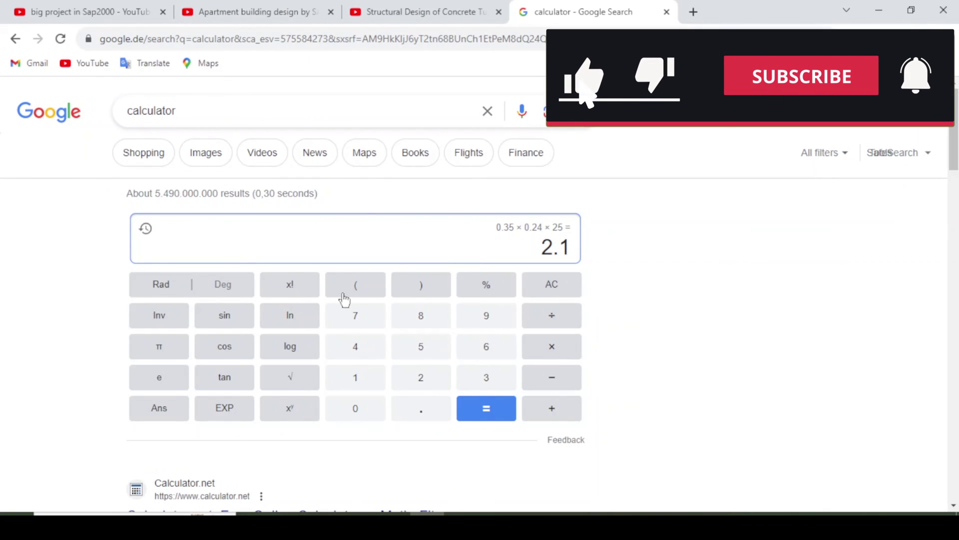
- Clear the calculator and compute the column self-weight 0.35 × 0.35 × 25 = 3.0625
{"action": "left_click", "coordinate": [372, 407]}
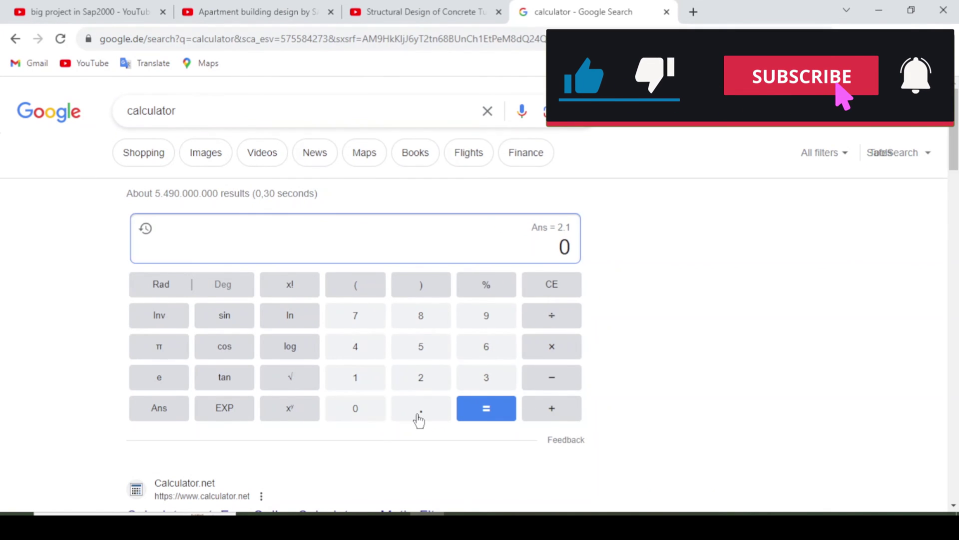
{"action": "left_click", "coordinate": [418, 416]}
{"action": "left_click", "coordinate": [483, 378]}
{"action": "left_click", "coordinate": [424, 350]}
{"action": "left_click", "coordinate": [545, 348]}
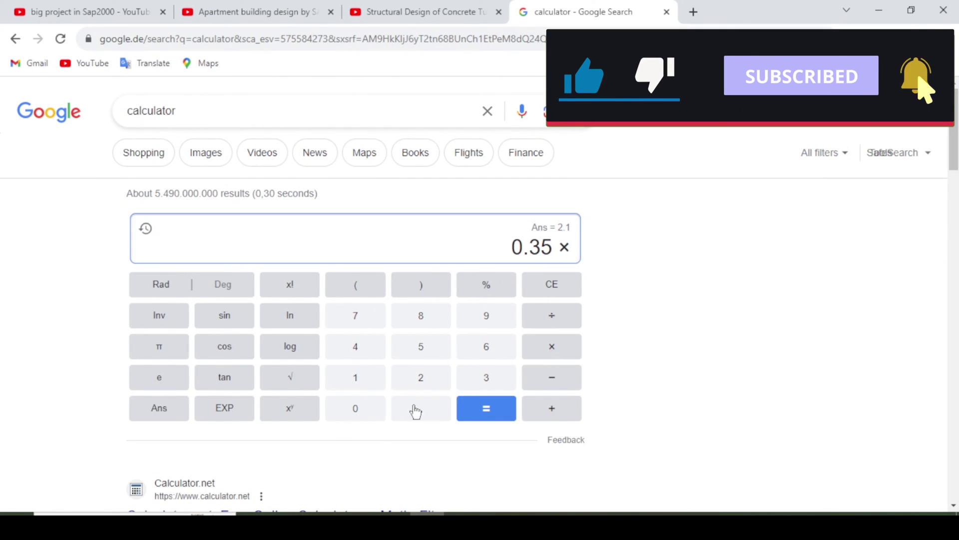
{"action": "left_click", "coordinate": [368, 415]}
{"action": "left_click", "coordinate": [418, 409]}
{"action": "left_click", "coordinate": [461, 379]}
{"action": "left_click", "coordinate": [423, 356]}
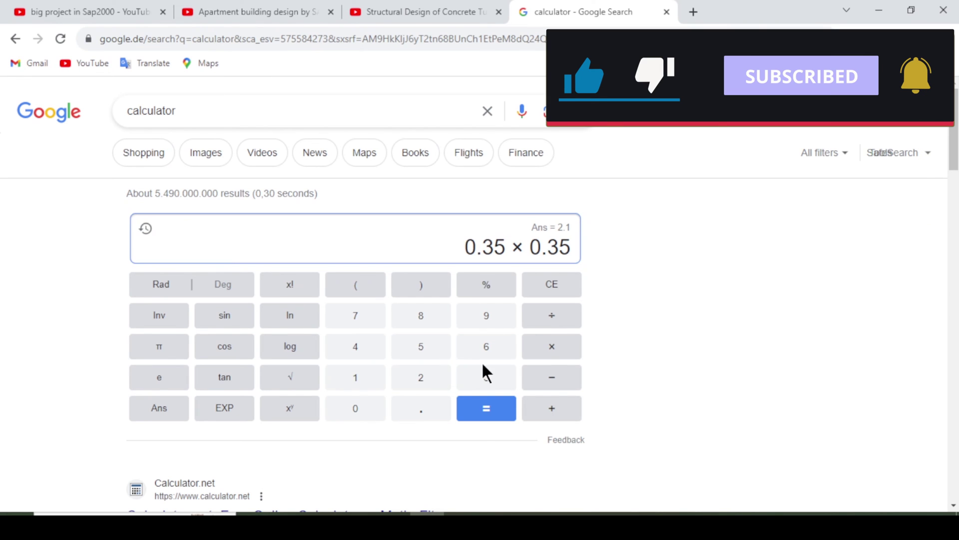
{"action": "left_click", "coordinate": [552, 346]}
{"action": "left_click", "coordinate": [418, 376]}
{"action": "left_click", "coordinate": [422, 350]}
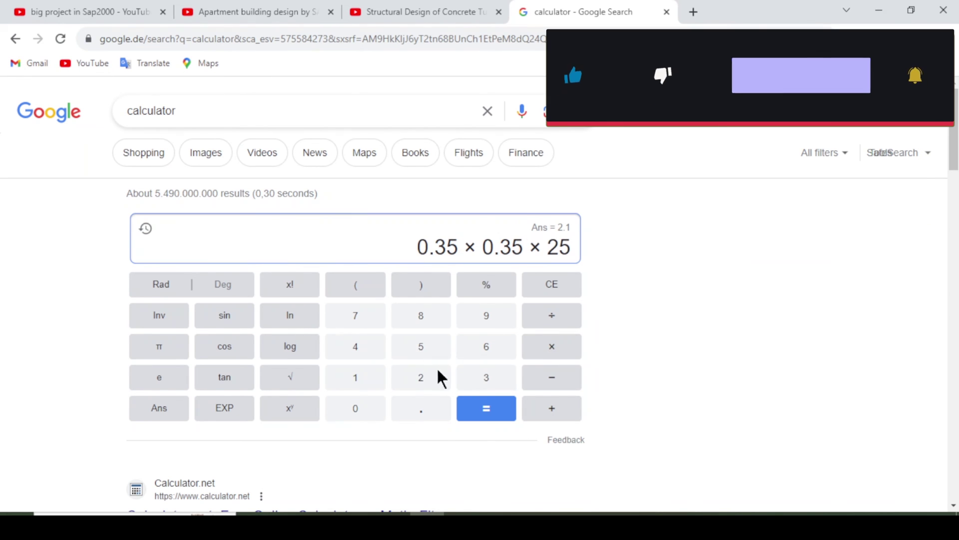
{"action": "left_click", "coordinate": [486, 409]}
- Paste 3.0625 as the columns' DEAD Global Y gravity multiplier and apply it
{"action": "key", "text": "alt+Tab"}
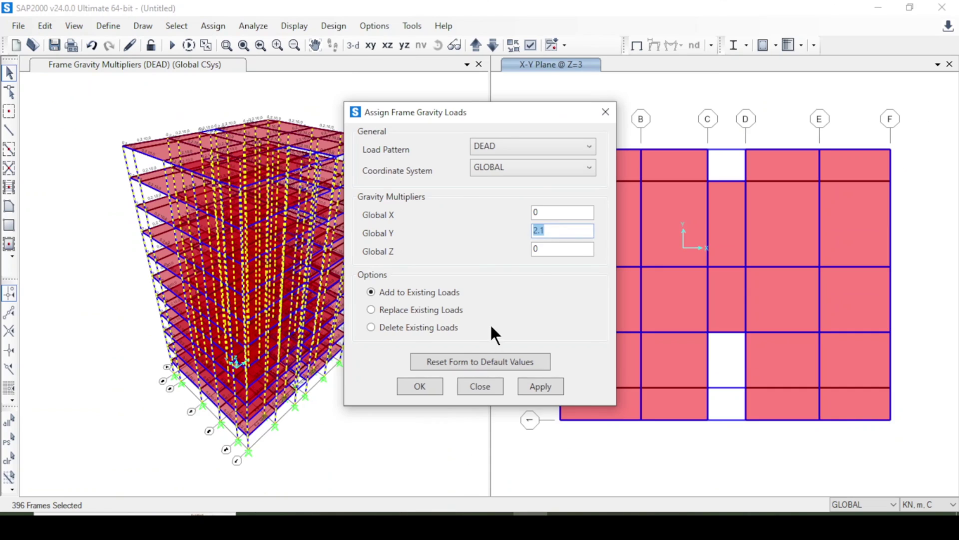
{"action": "type", "text": "3.0625"}
{"action": "left_click", "coordinate": [542, 383]}
{"action": "left_click", "coordinate": [409, 384]}
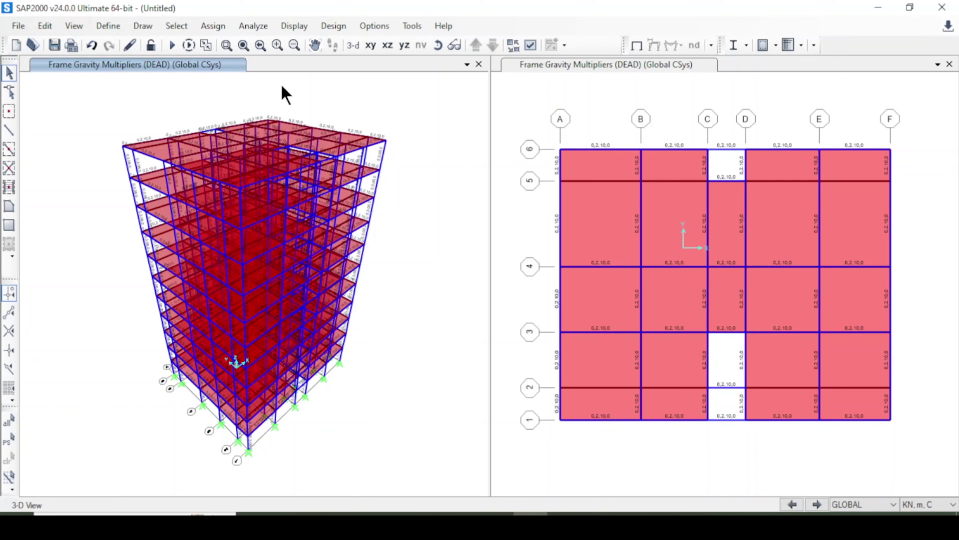
- Select all 242 areas with the Slab 150 section
{"action": "left_click", "coordinate": [181, 25]}
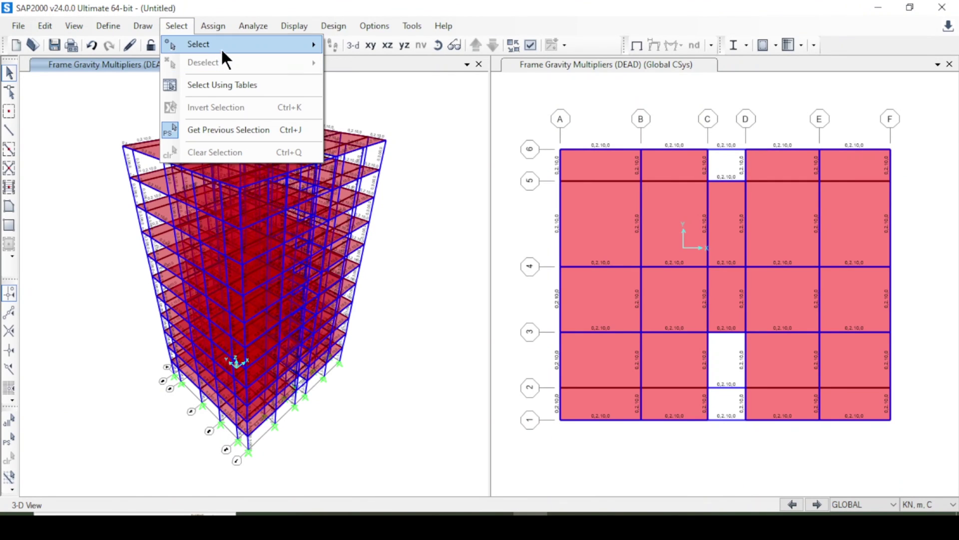
{"action": "mouse_move", "coordinate": [249, 44]}
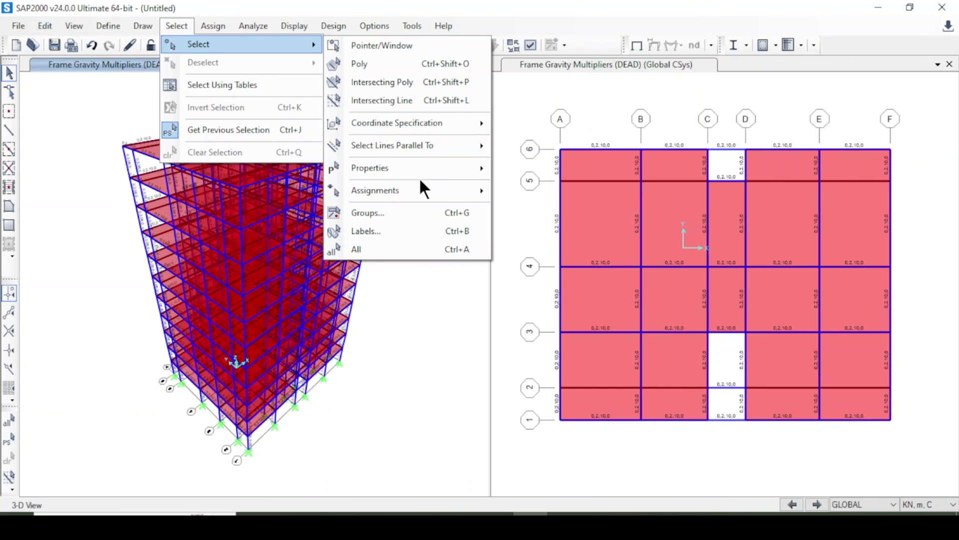
{"action": "left_click", "coordinate": [165, 29]}
{"action": "left_click", "coordinate": [165, 29]}
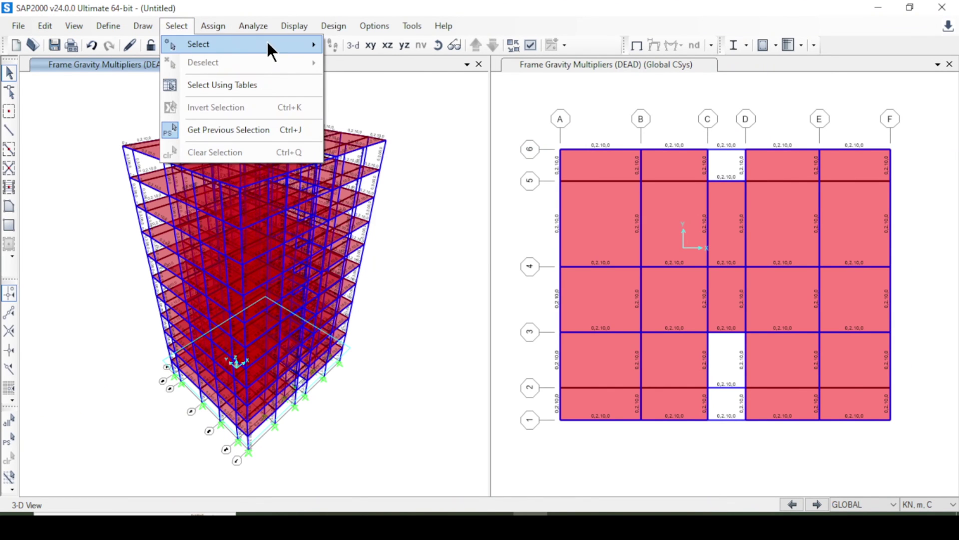
{"action": "mouse_move", "coordinate": [268, 47]}
{"action": "mouse_move", "coordinate": [479, 167]}
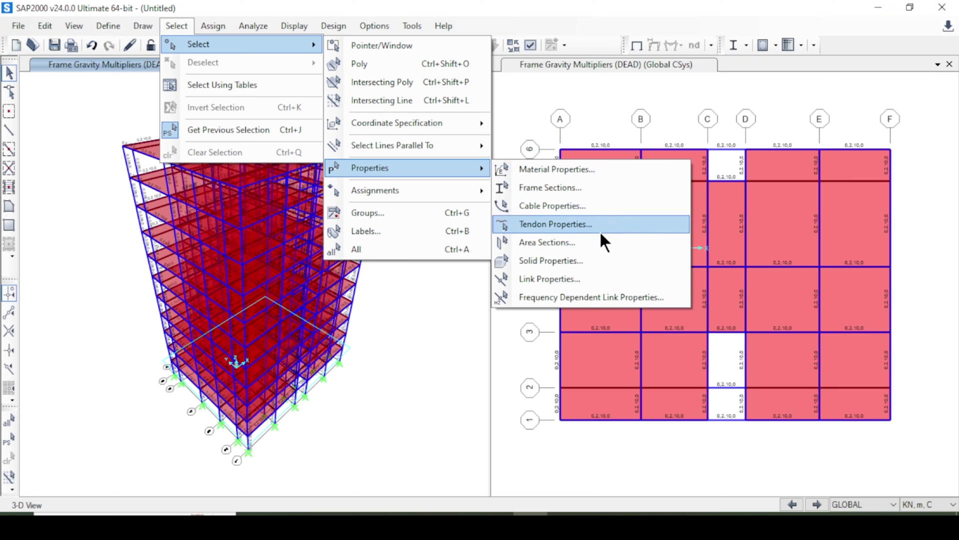
{"action": "left_click", "coordinate": [583, 241]}
{"action": "left_click", "coordinate": [407, 189]}
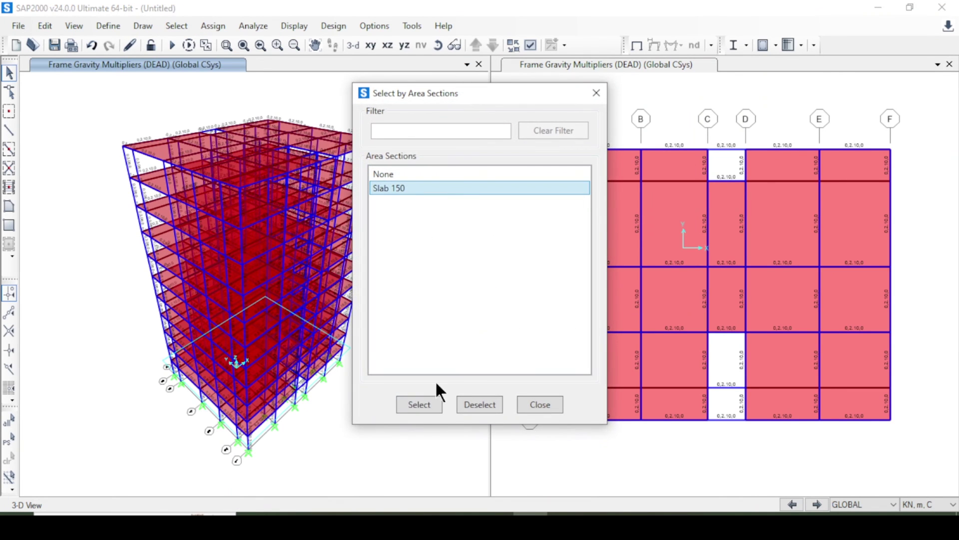
{"action": "left_click", "coordinate": [423, 404]}
{"action": "left_click", "coordinate": [552, 405]}
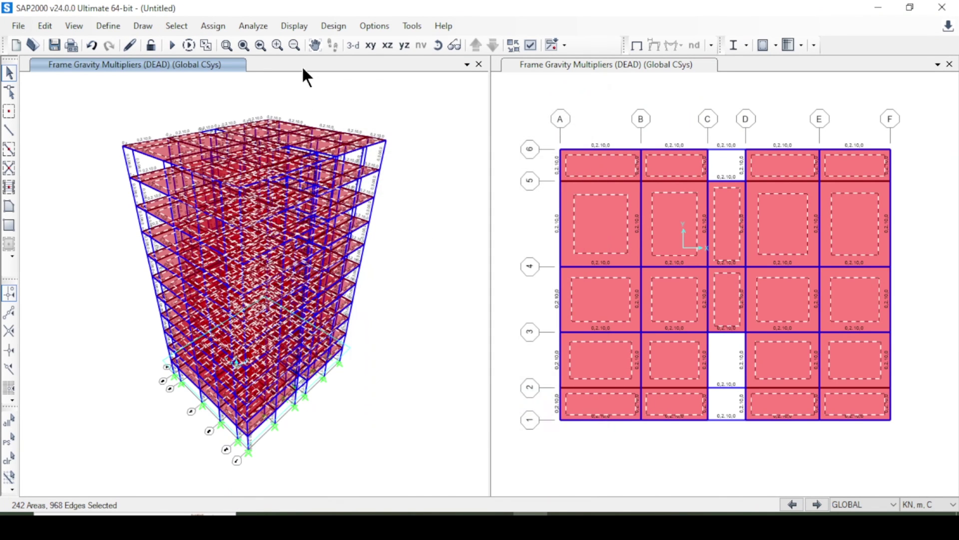
- Open the uniform shell area load form for the slabs with DEAD as the load pattern
{"action": "left_click", "coordinate": [218, 25]}
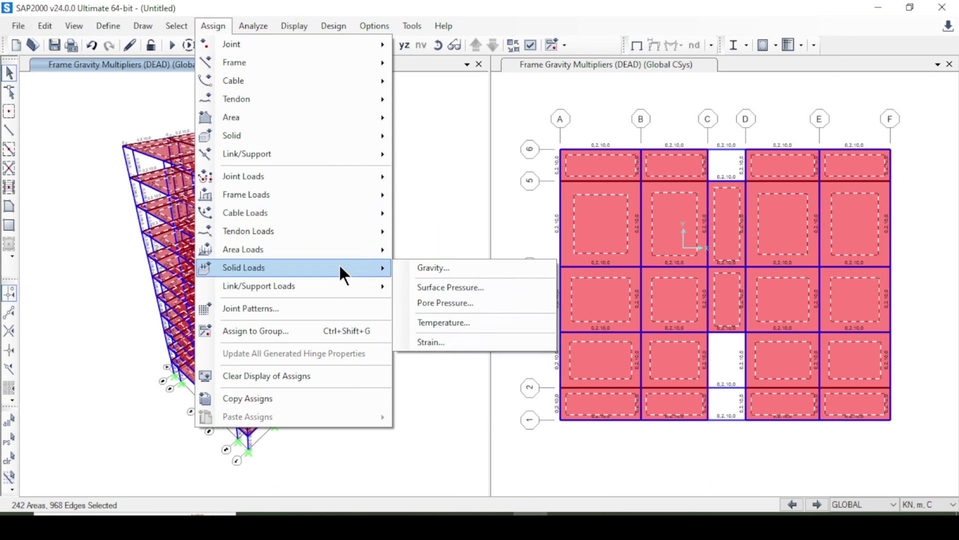
{"action": "mouse_move", "coordinate": [360, 255]}
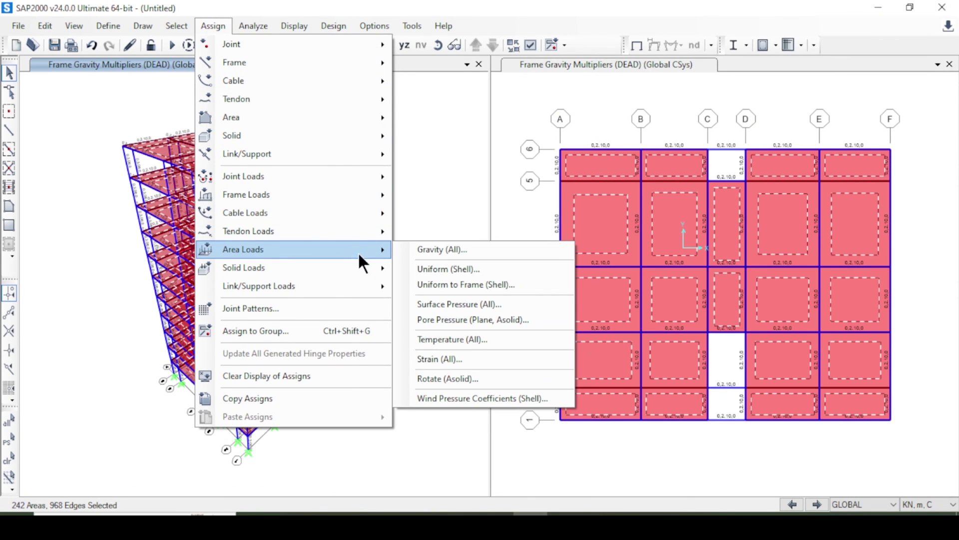
{"action": "left_click", "coordinate": [505, 269]}
{"action": "left_click", "coordinate": [499, 155]}
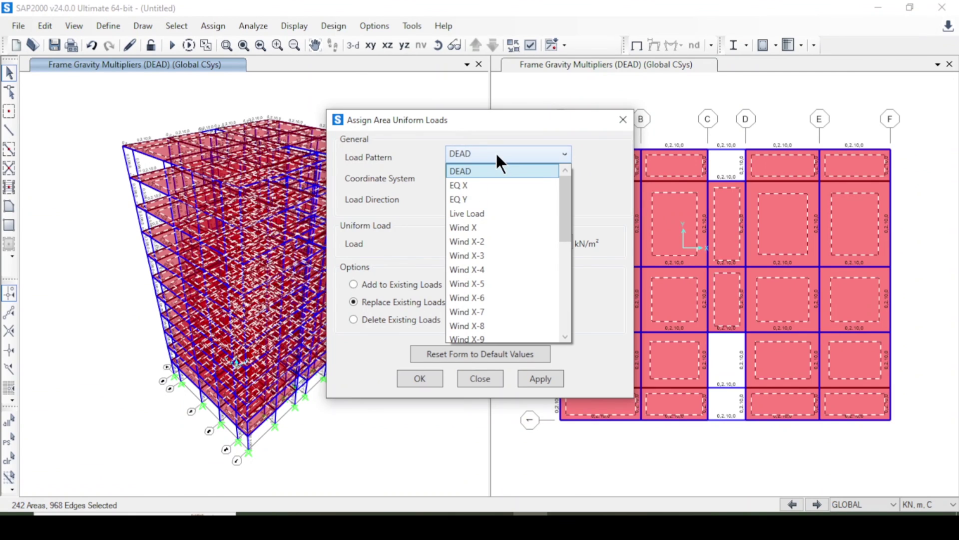
{"action": "left_click", "coordinate": [477, 173]}
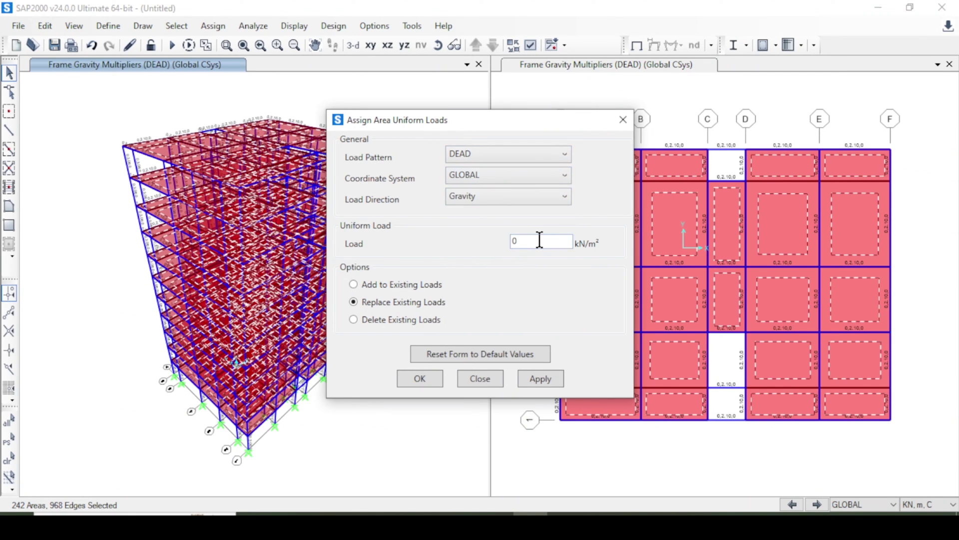
- Compute 0.15 × 25 = 3.75 in the Google calculator and select the result for copying
{"action": "key", "text": "alt+Tab"}
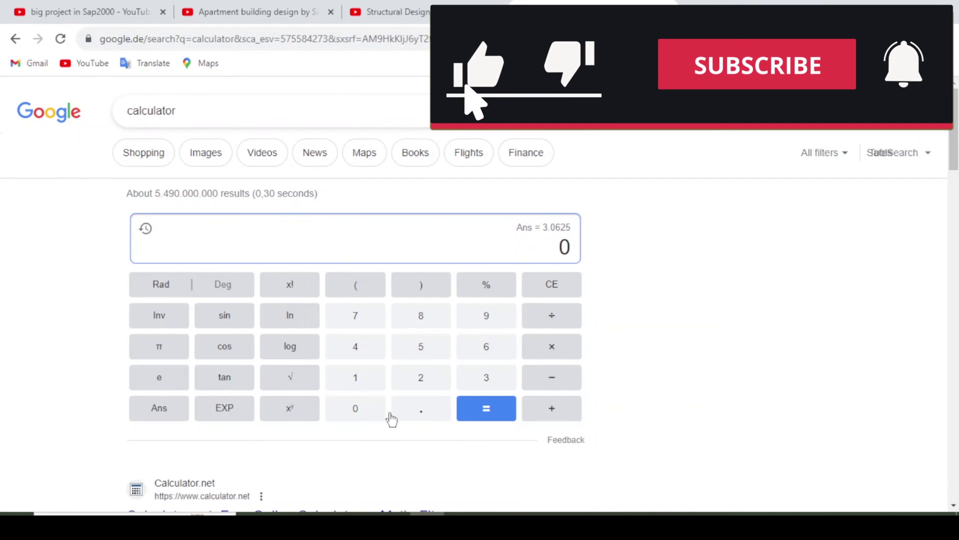
{"action": "left_click", "coordinate": [421, 412]}
{"action": "left_click", "coordinate": [357, 384]}
{"action": "left_click", "coordinate": [423, 351]}
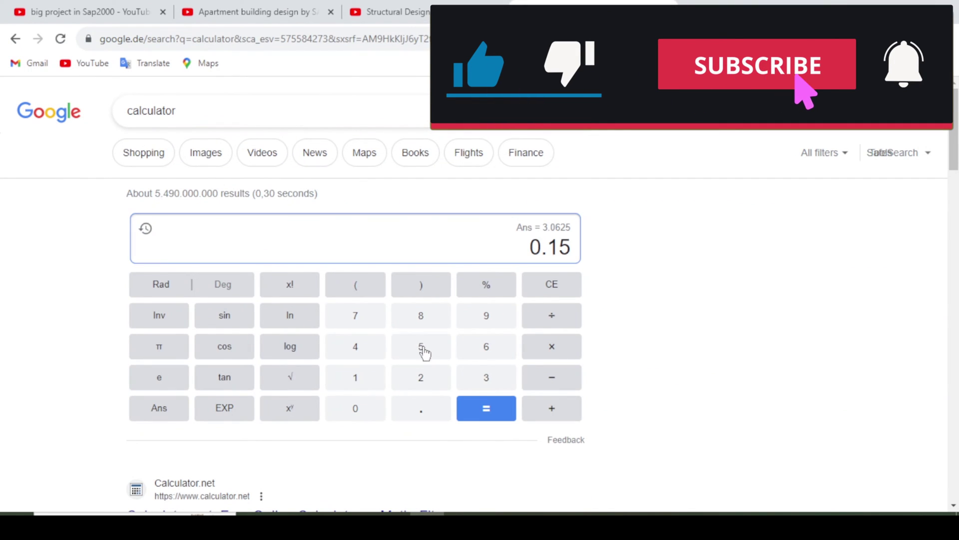
{"action": "left_click", "coordinate": [534, 347]}
{"action": "left_click", "coordinate": [422, 376]}
{"action": "left_click", "coordinate": [428, 350]}
{"action": "left_click", "coordinate": [513, 416]}
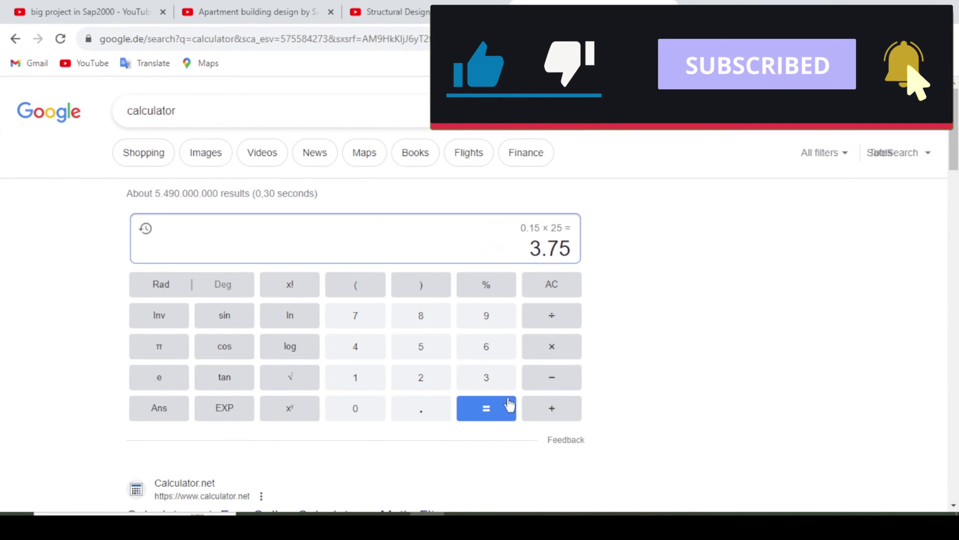
{"action": "double_click", "coordinate": [553, 247]}
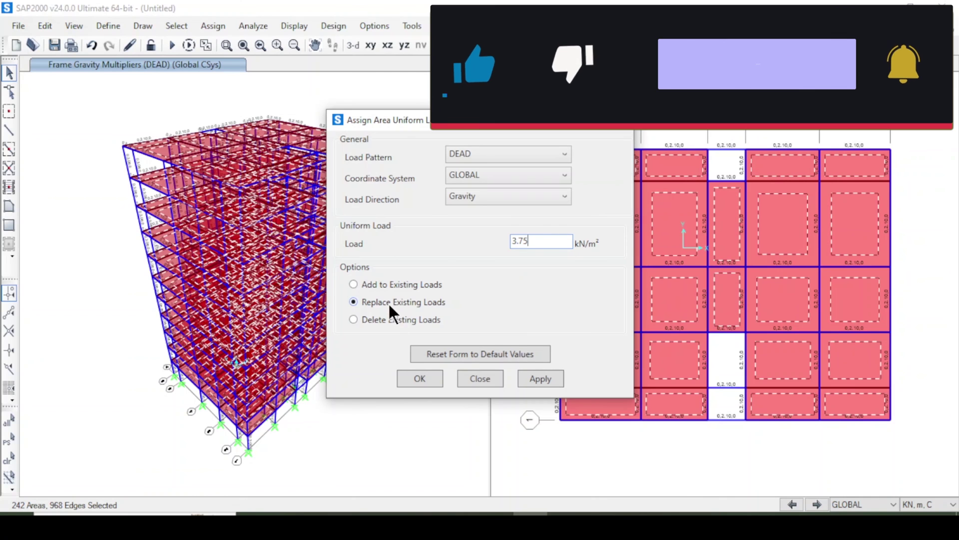
- Add a 3.75 kN/m² DEAD uniform gravity load to the selected slabs
{"action": "left_click", "coordinate": [383, 287]}
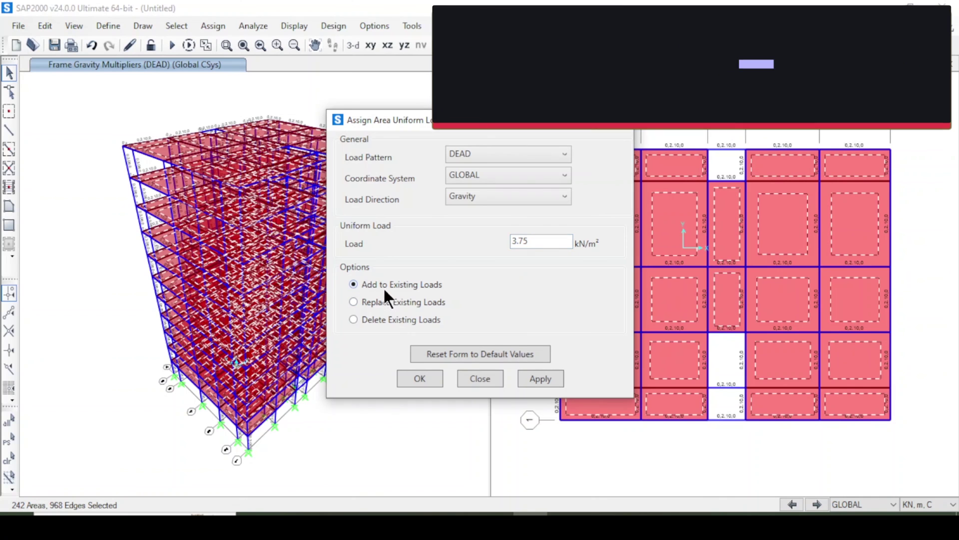
{"action": "left_click", "coordinate": [535, 379]}
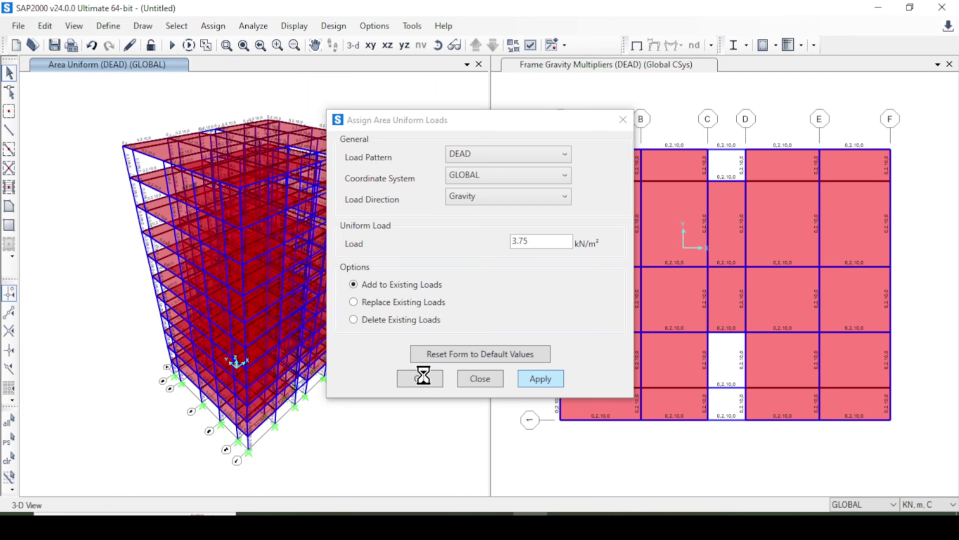
{"action": "left_click", "coordinate": [422, 379]}
- Check one slab's Loads information to confirm the 3.75 load, then clear the selection
{"action": "left_click", "coordinate": [667, 199]}
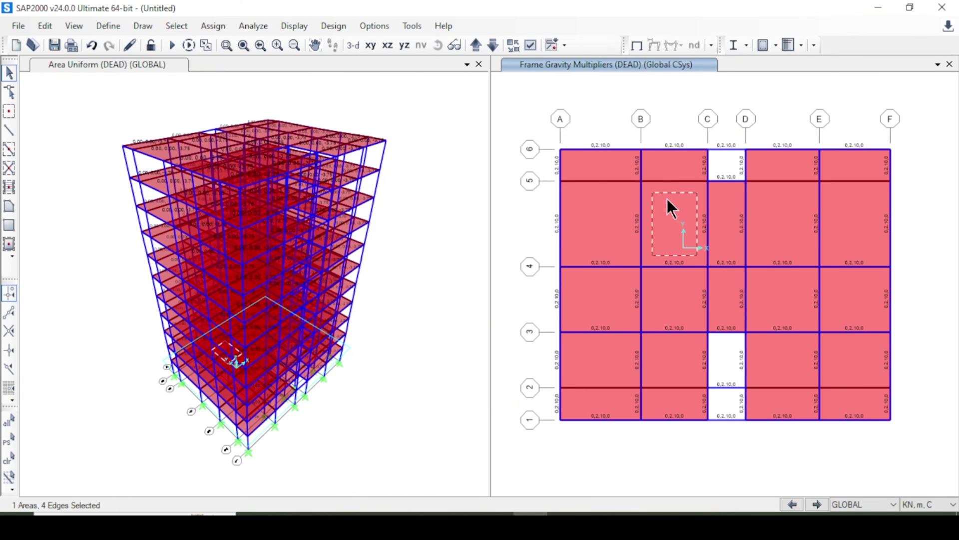
{"action": "right_click", "coordinate": [668, 199]}
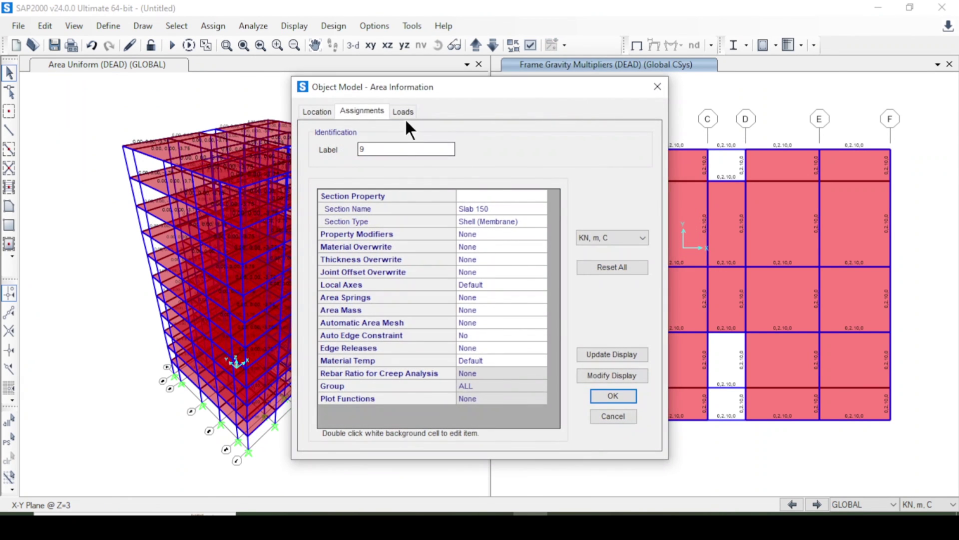
{"action": "left_click", "coordinate": [402, 112]}
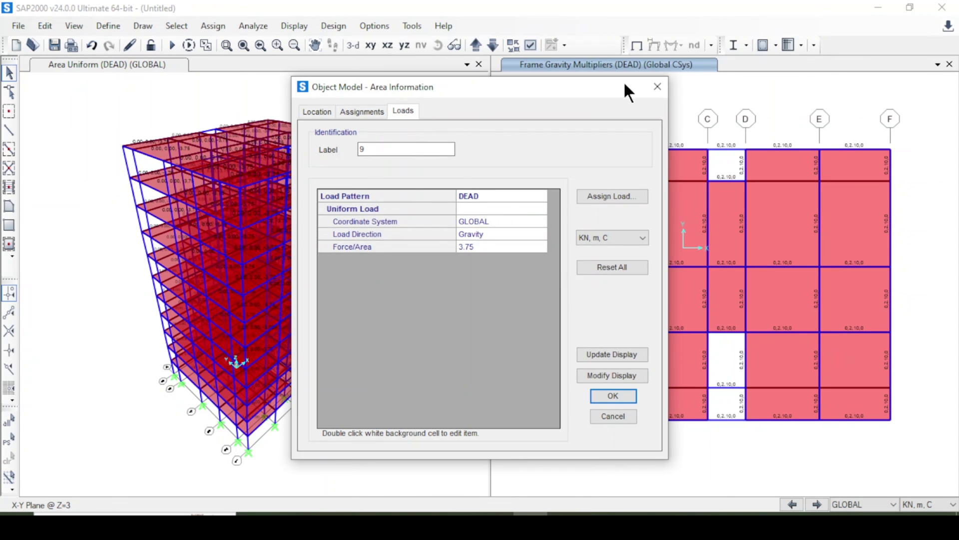
{"action": "left_click", "coordinate": [656, 88]}
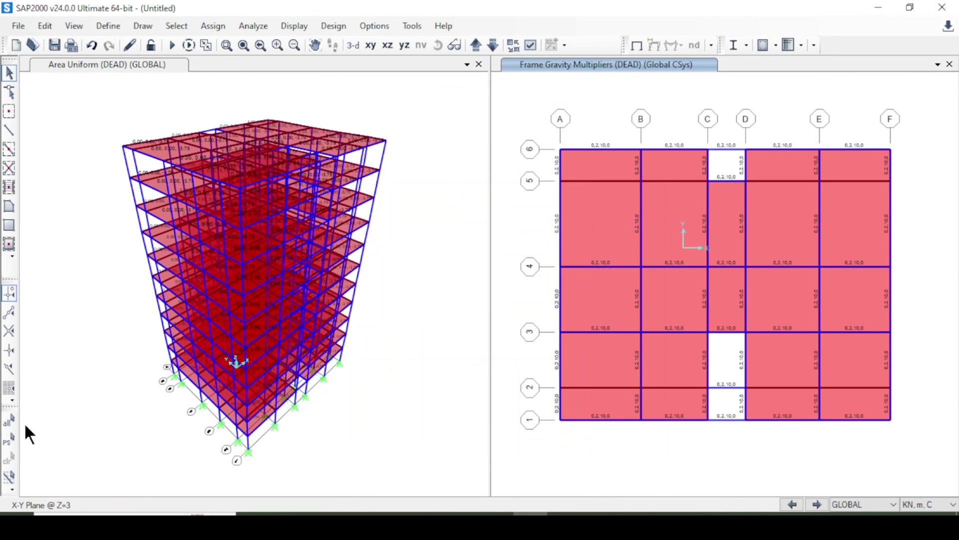
{"action": "left_click", "coordinate": [11, 439]}
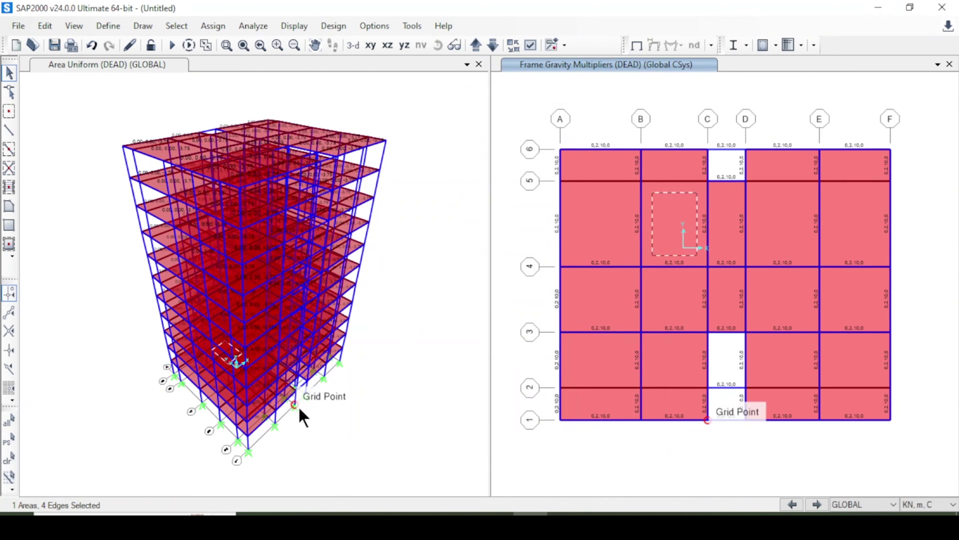
{"action": "key", "text": "ctrl+q"}
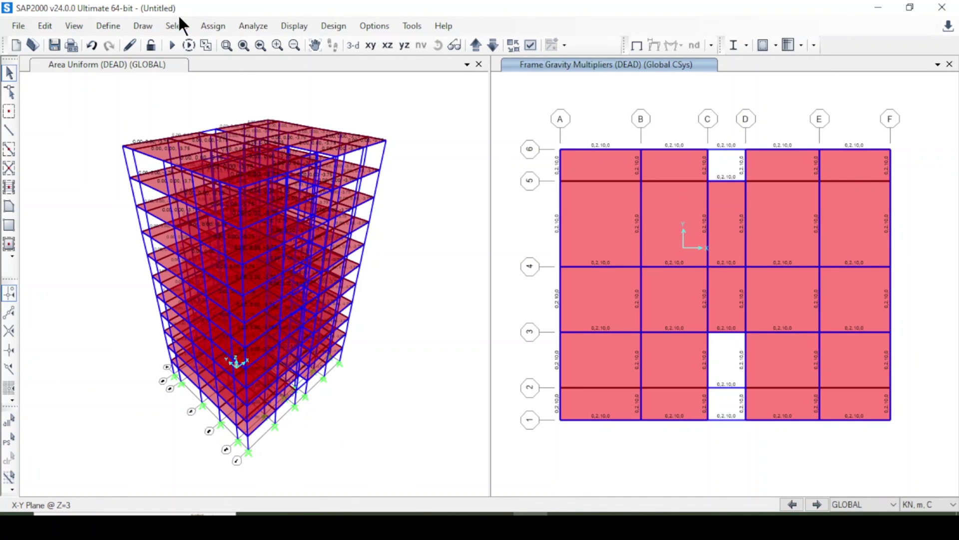
- Select all areas with the Slab 150 section
{"action": "left_click", "coordinate": [179, 25]}
{"action": "mouse_move", "coordinate": [292, 47]}
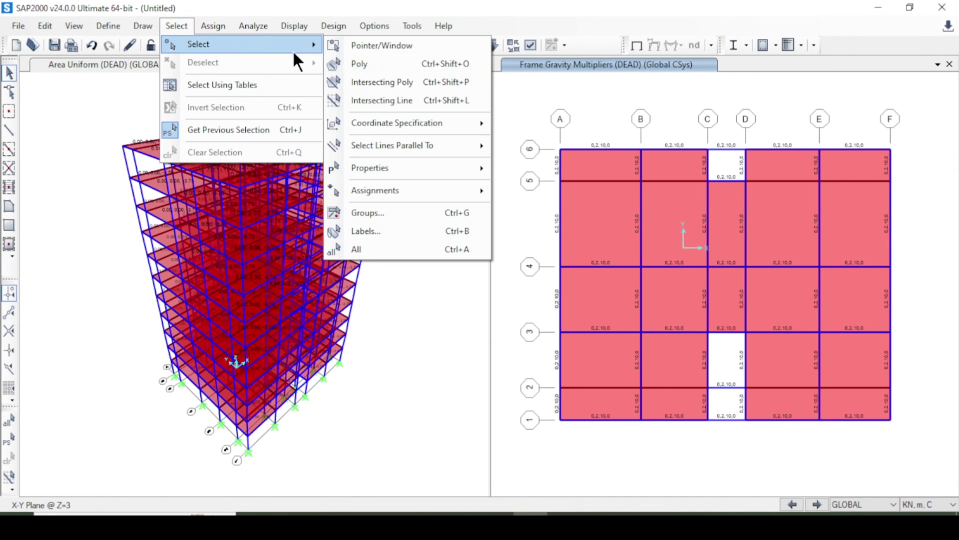
{"action": "mouse_move", "coordinate": [428, 170]}
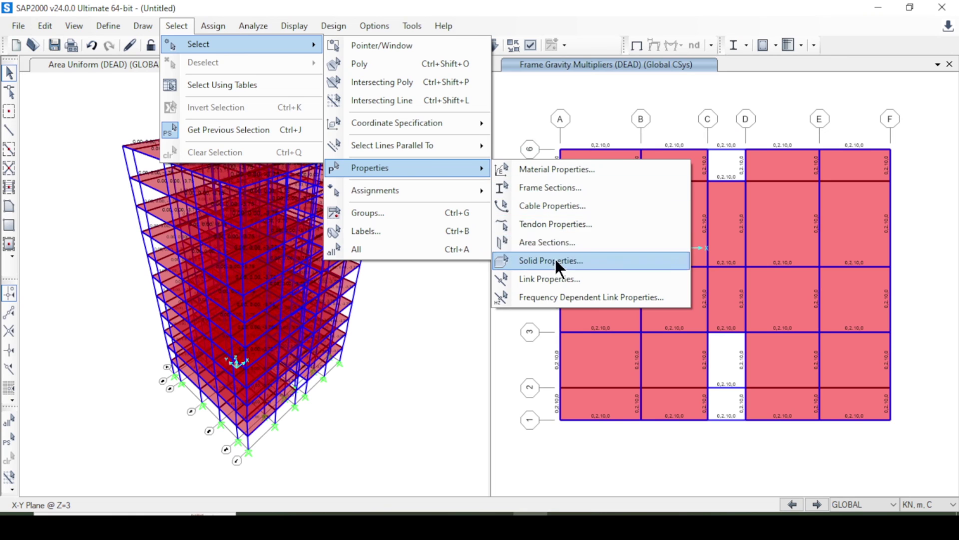
{"action": "left_click", "coordinate": [556, 243]}
{"action": "left_click", "coordinate": [406, 189]}
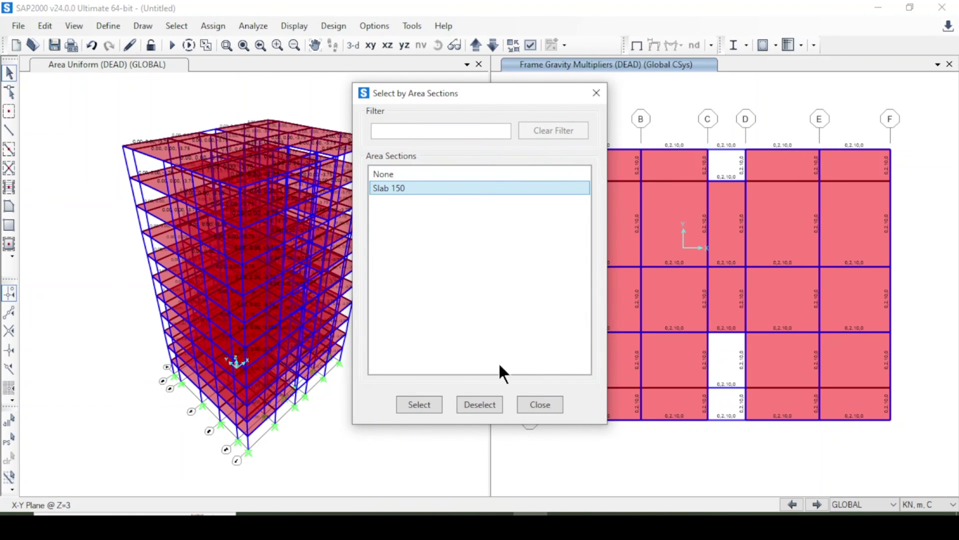
{"action": "left_click", "coordinate": [419, 404]}
{"action": "left_click", "coordinate": [536, 404]}
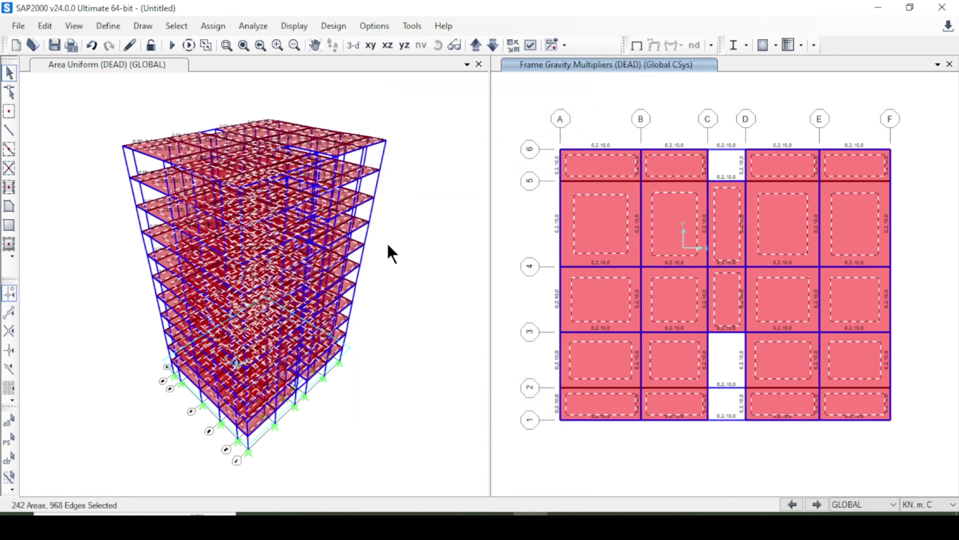
- Assign a 2 kN/m² Live Load uniform gravity area load to the selected slabs
{"action": "left_click", "coordinate": [204, 26]}
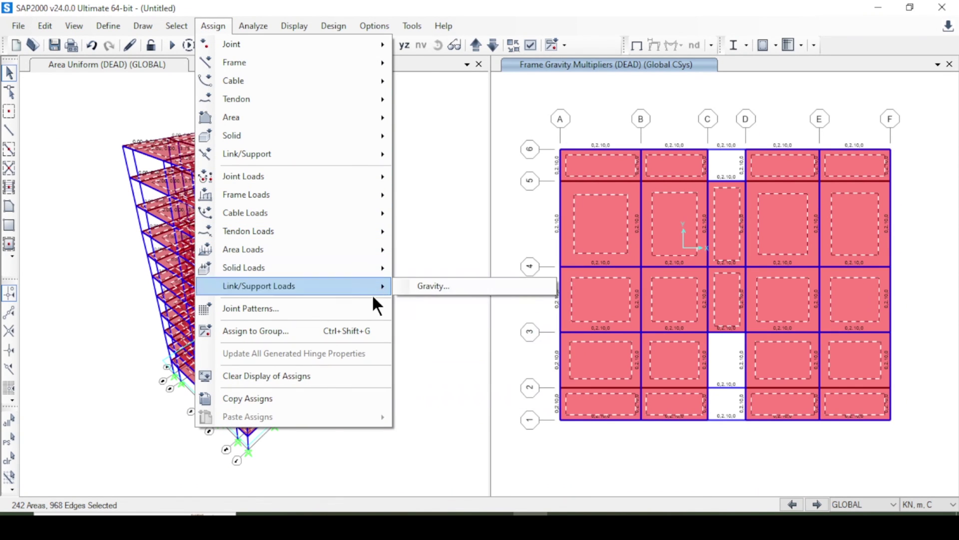
{"action": "mouse_move", "coordinate": [350, 249]}
{"action": "left_click", "coordinate": [477, 262]}
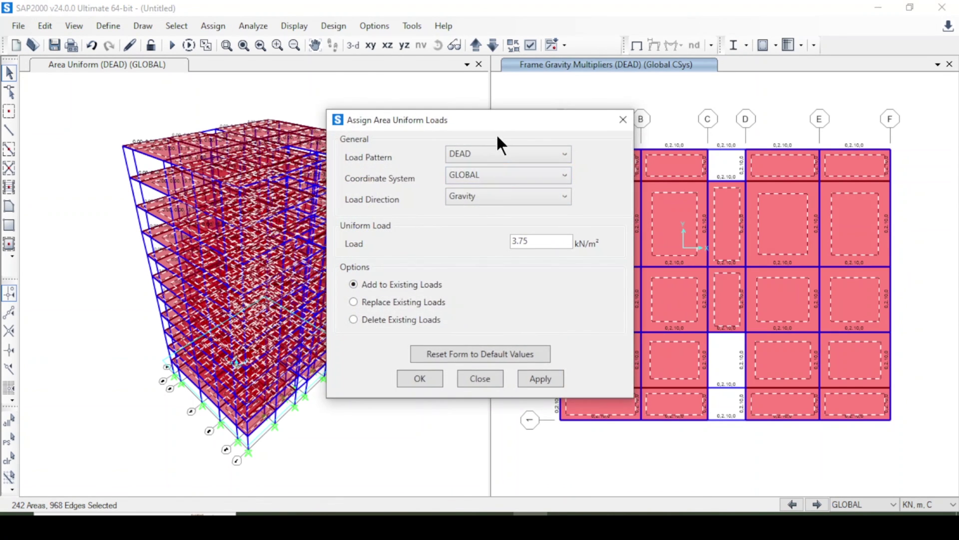
{"action": "left_click", "coordinate": [484, 150]}
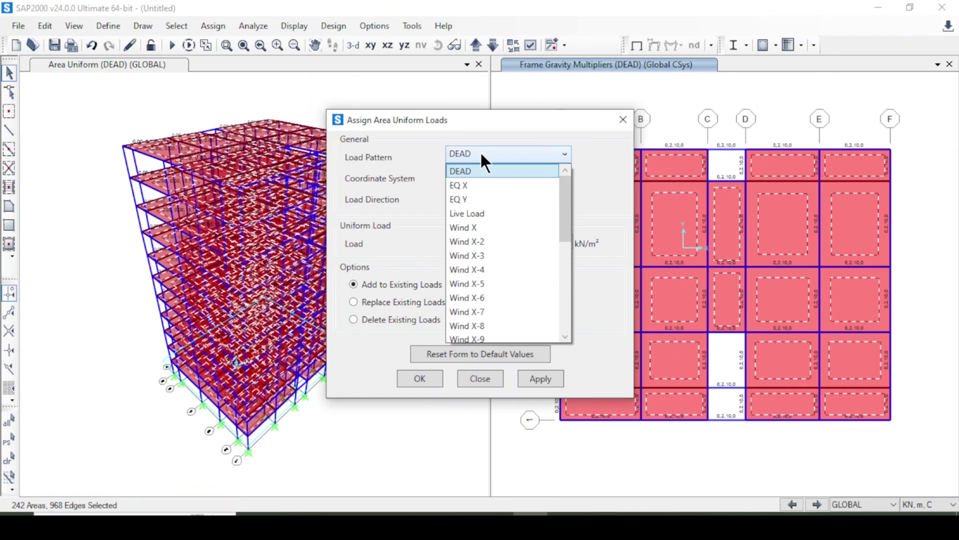
{"action": "left_click", "coordinate": [497, 212]}
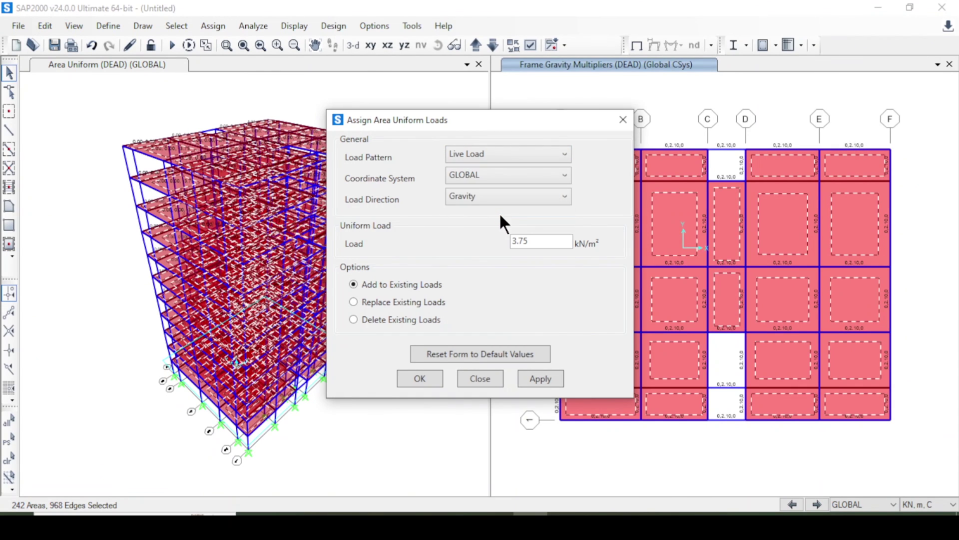
{"action": "left_click_drag", "start_coordinate": [544, 246], "coordinate": [481, 235]}
{"action": "type", "text": "2"}
{"action": "left_click", "coordinate": [541, 378]}
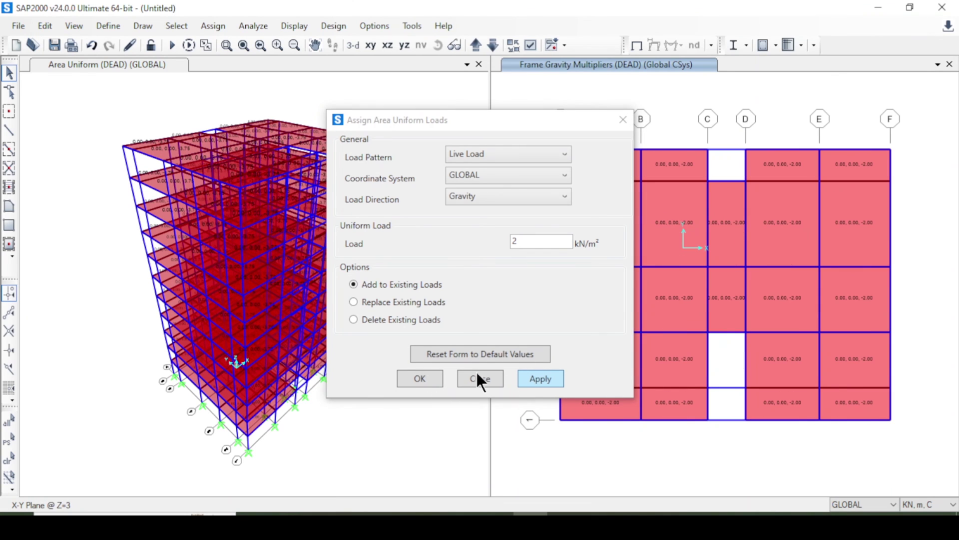
{"action": "left_click", "coordinate": [667, 226]}
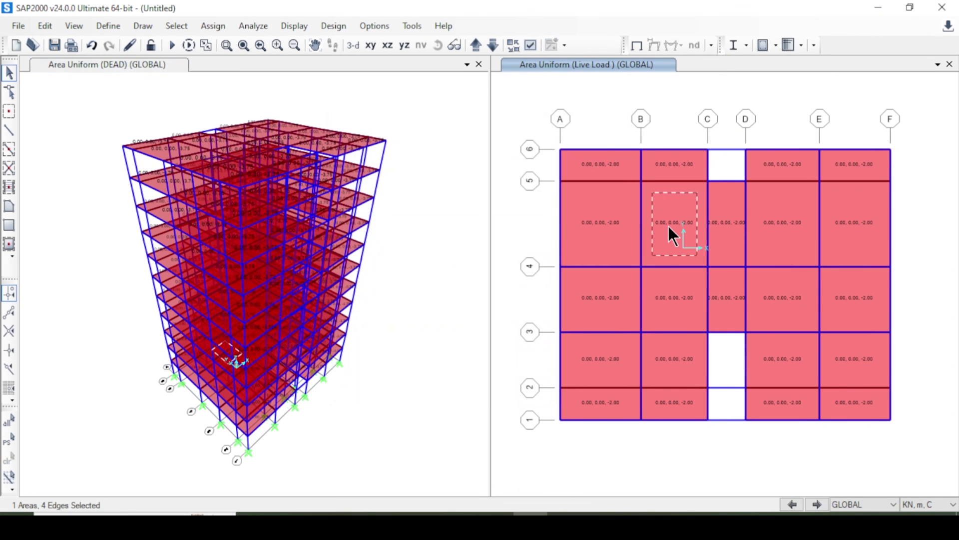
{"action": "left_click", "coordinate": [670, 226]}
{"action": "right_click", "coordinate": [671, 226]}
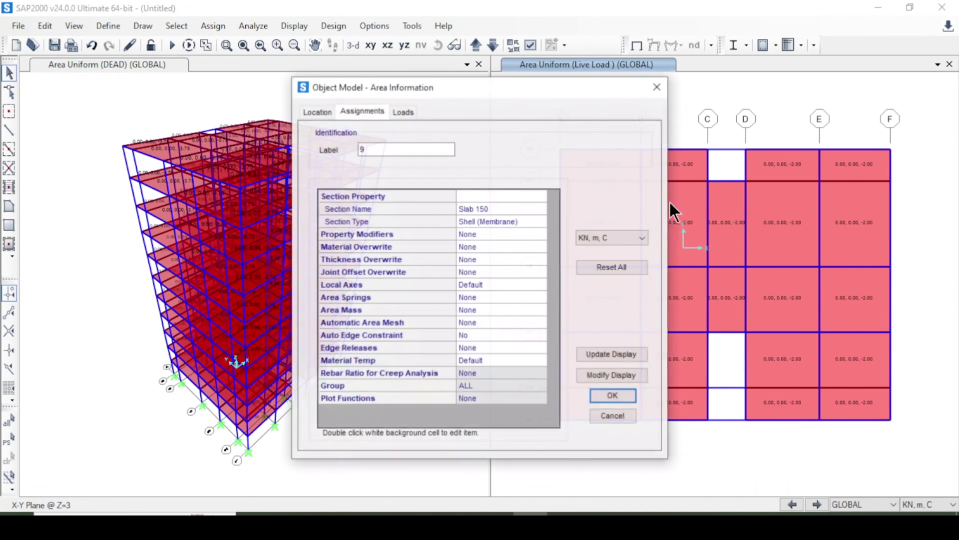
{"action": "left_click", "coordinate": [402, 110]}
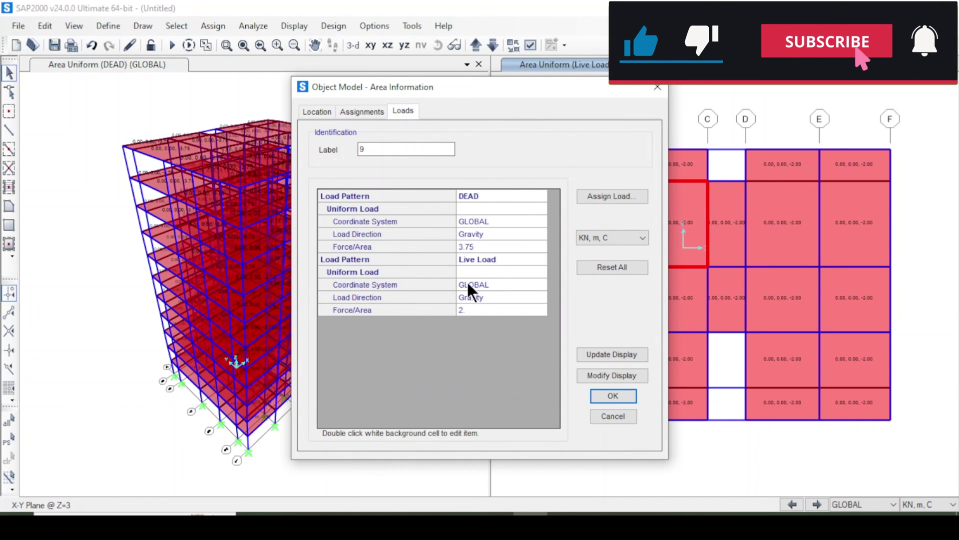
{"action": "left_click", "coordinate": [613, 394]}
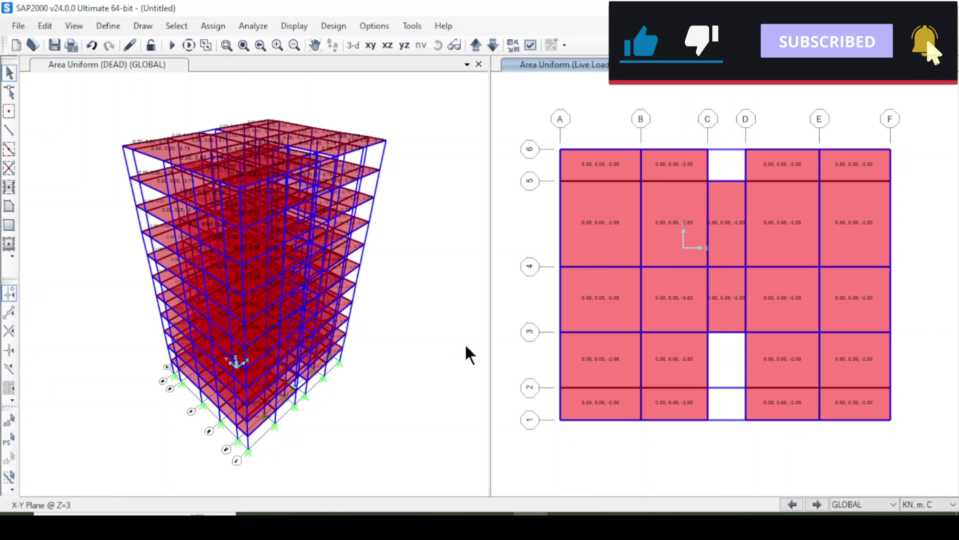
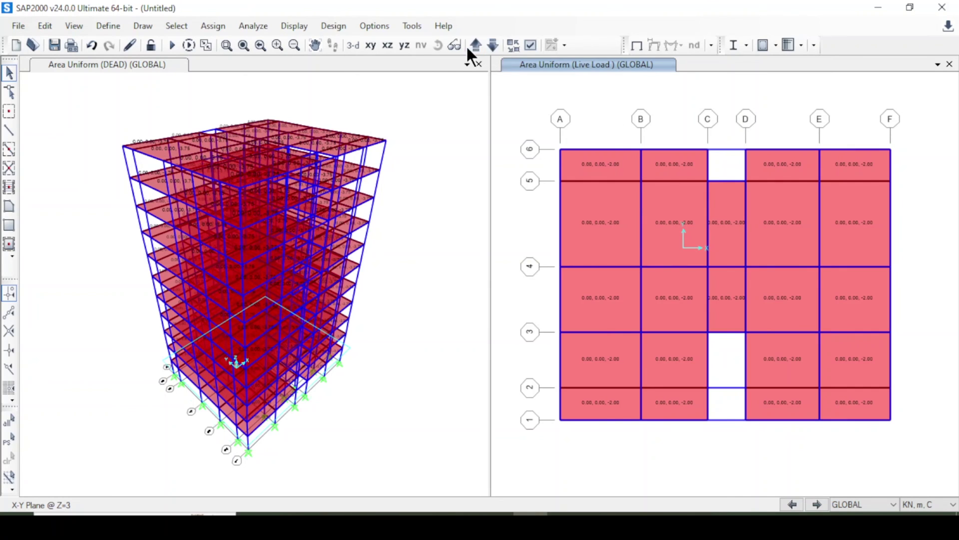
- At base level Z=0, select all the base joints and assign them Fixed restraints
{"action": "left_click", "coordinate": [493, 44]}
{"action": "left_click_drag", "start_coordinate": [538, 93], "coordinate": [912, 452]}
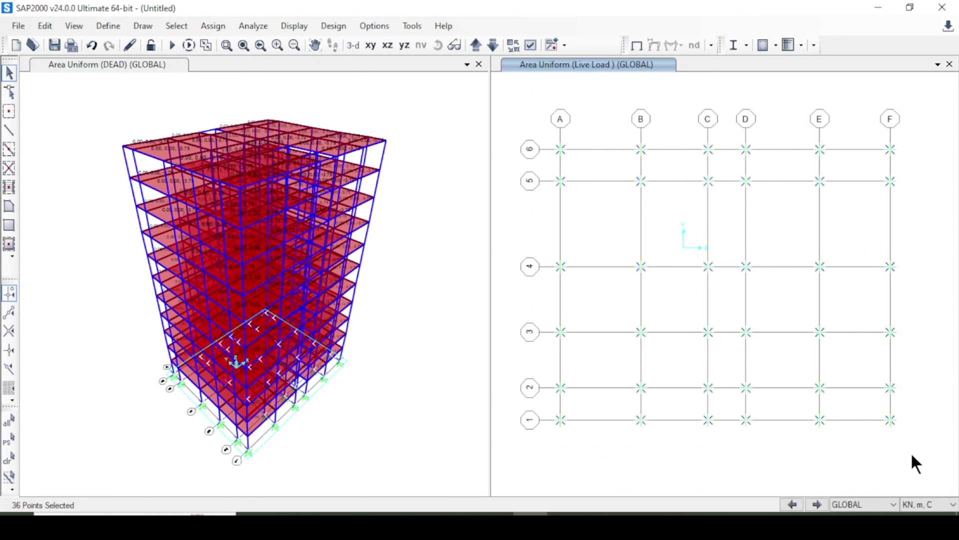
{"action": "left_click", "coordinate": [215, 26]}
{"action": "left_click", "coordinate": [215, 26]}
{"action": "left_click", "coordinate": [205, 29]}
{"action": "mouse_move", "coordinate": [364, 45]}
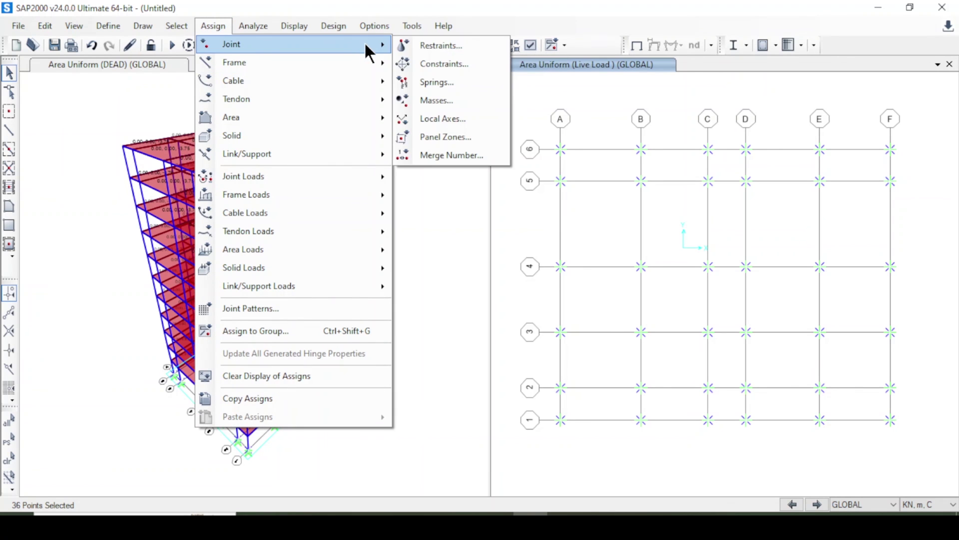
{"action": "left_click", "coordinate": [430, 48]}
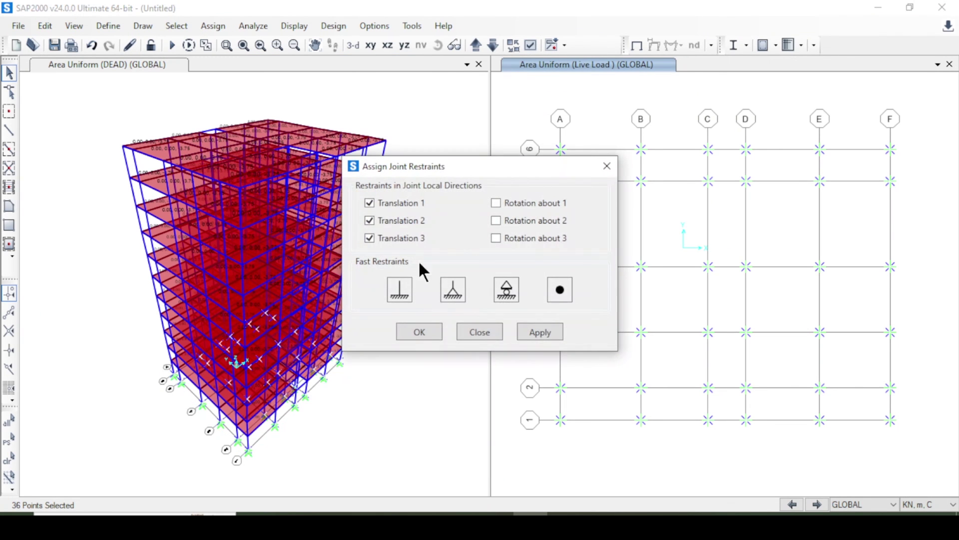
{"action": "left_click", "coordinate": [406, 295]}
{"action": "left_click", "coordinate": [522, 338]}
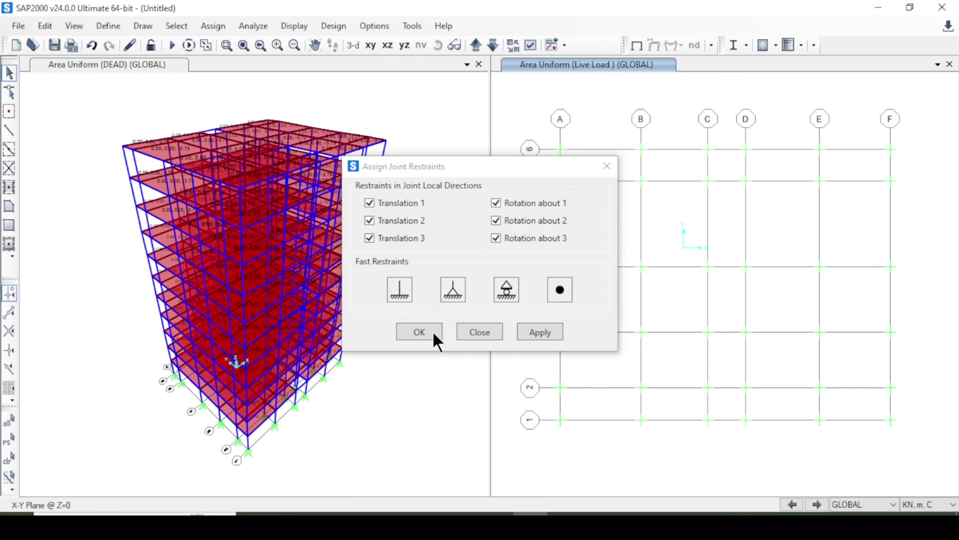
{"action": "key", "text": "Return"}
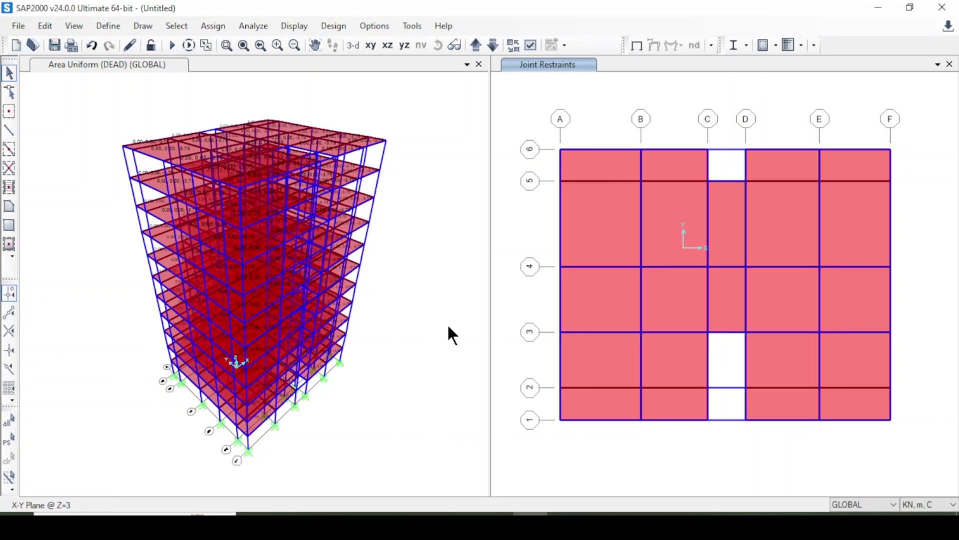
- Run all load cases and save the model as 'G+10 story Con.. Structure'
{"action": "left_click", "coordinate": [172, 44]}
{"action": "left_click", "coordinate": [651, 363]}
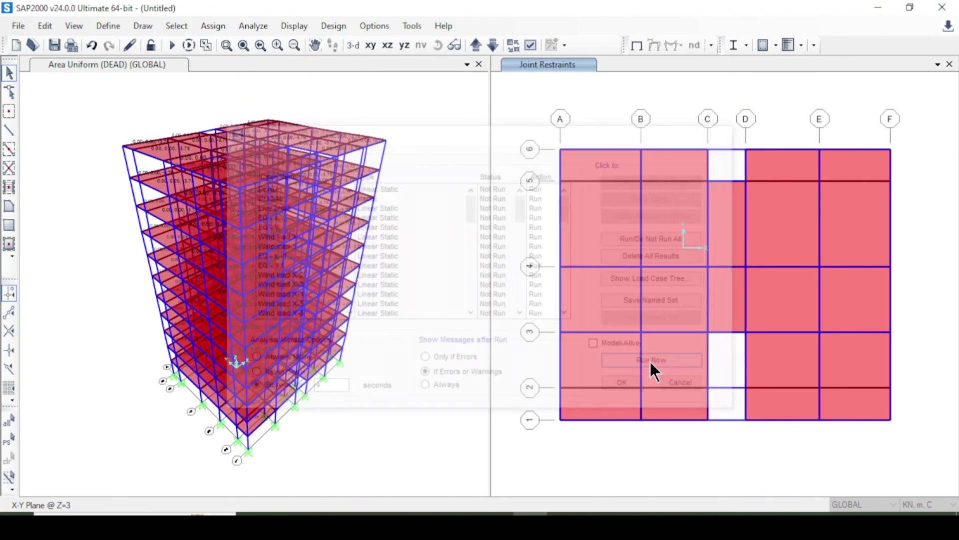
{"action": "type", "text": "G+10 st"}
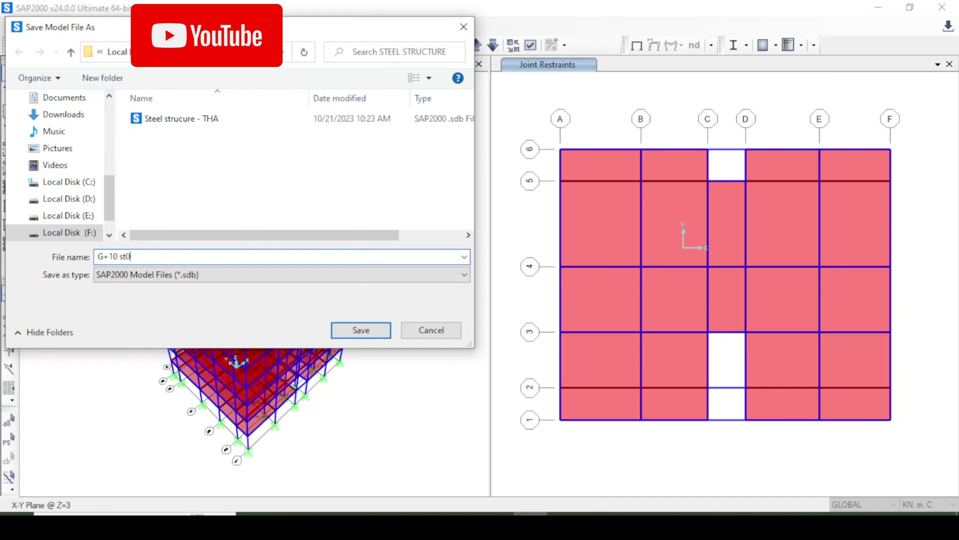
{"action": "type", "text": "ory Concret"}
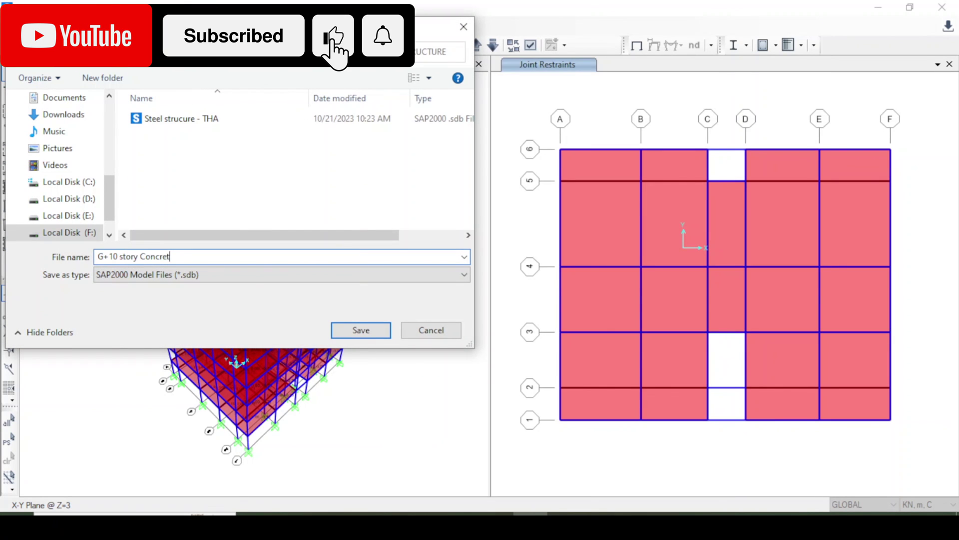
{"action": "key", "text": "BackSpace"}
{"action": "key", "text": "BackSpace"}
{"action": "key", "text": "BackSpace"}
{"action": "key", "text": "BackSpace"}
{"action": "type", "text": ".. Structure"}
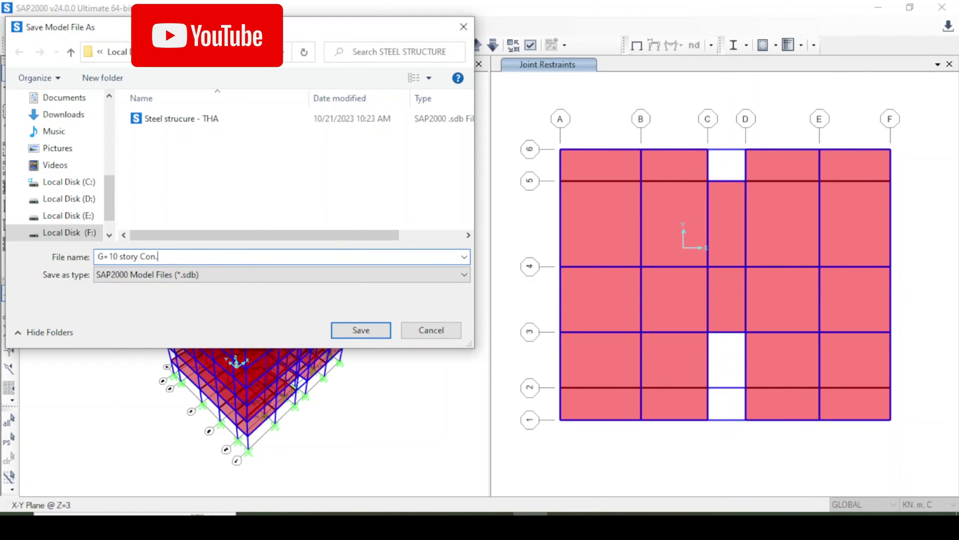
{"action": "left_click", "coordinate": [370, 334]}
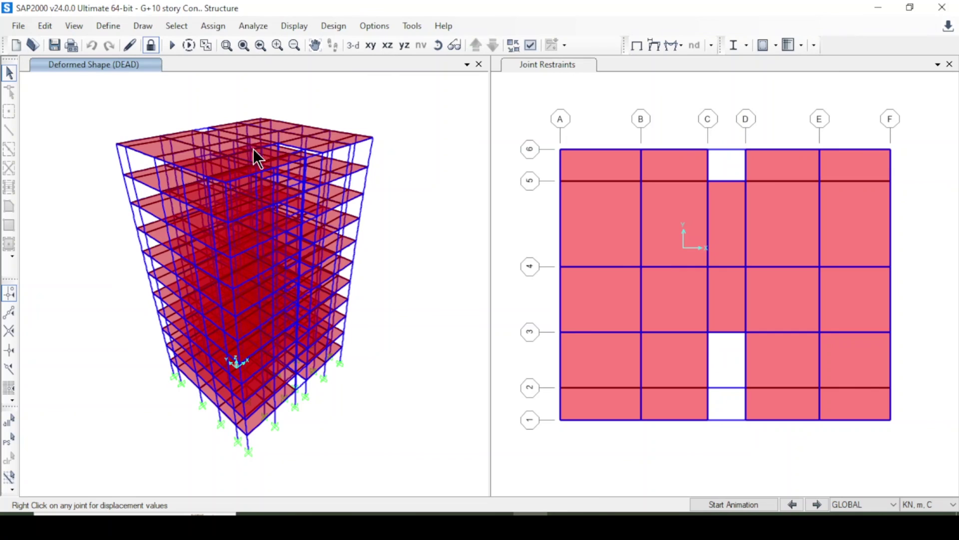
- Animate the DEAD deformed shape, then stop the animation
{"action": "mouse_move", "coordinate": [278, 207]}
{"action": "left_click", "coordinate": [733, 507]}
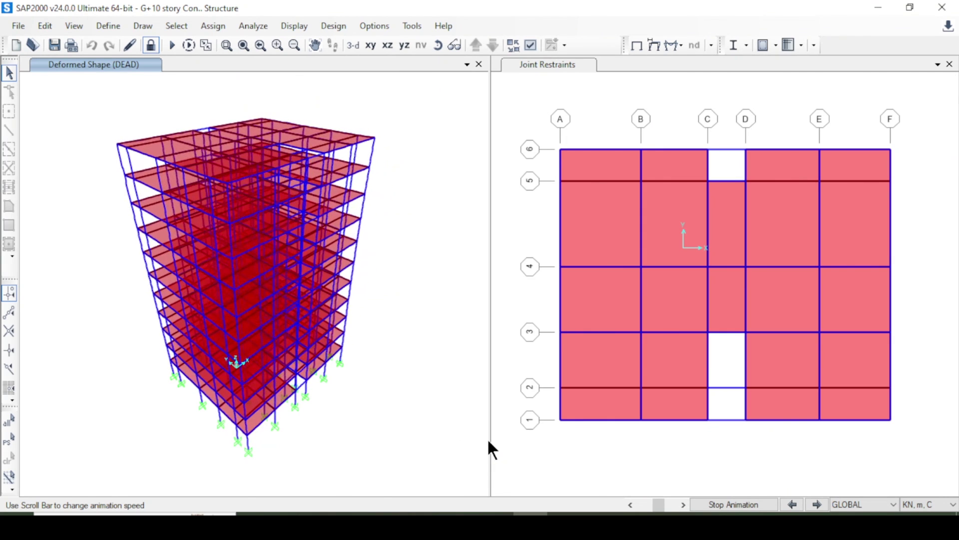
{"action": "left_click", "coordinate": [739, 504]}
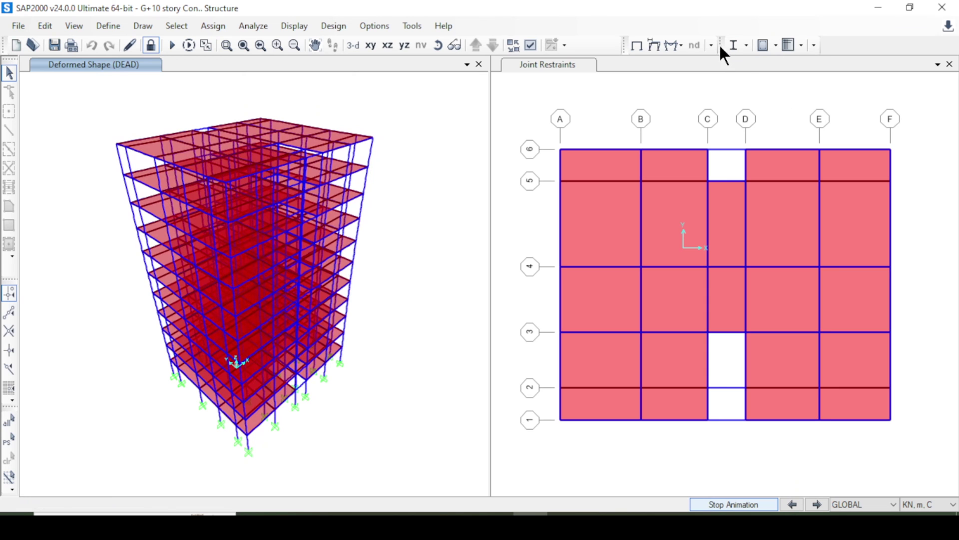
- Display the deformed shape for the EQ - x load case
{"action": "left_click", "coordinate": [651, 44]}
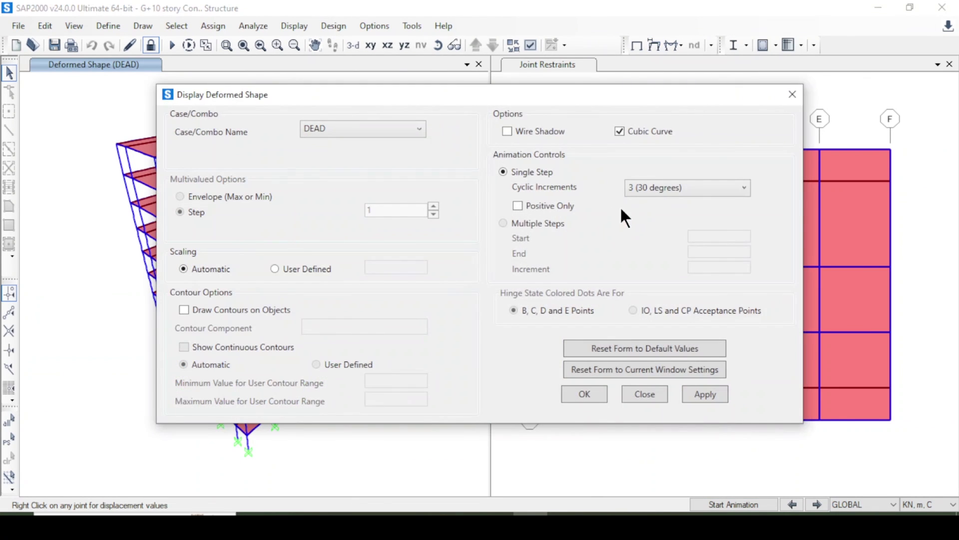
{"action": "left_click", "coordinate": [355, 131]}
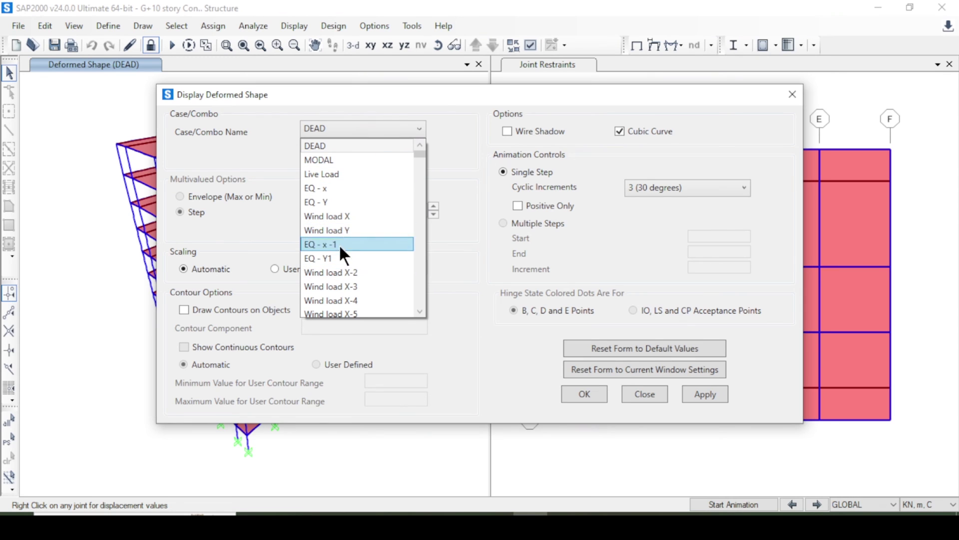
{"action": "left_click", "coordinate": [351, 192]}
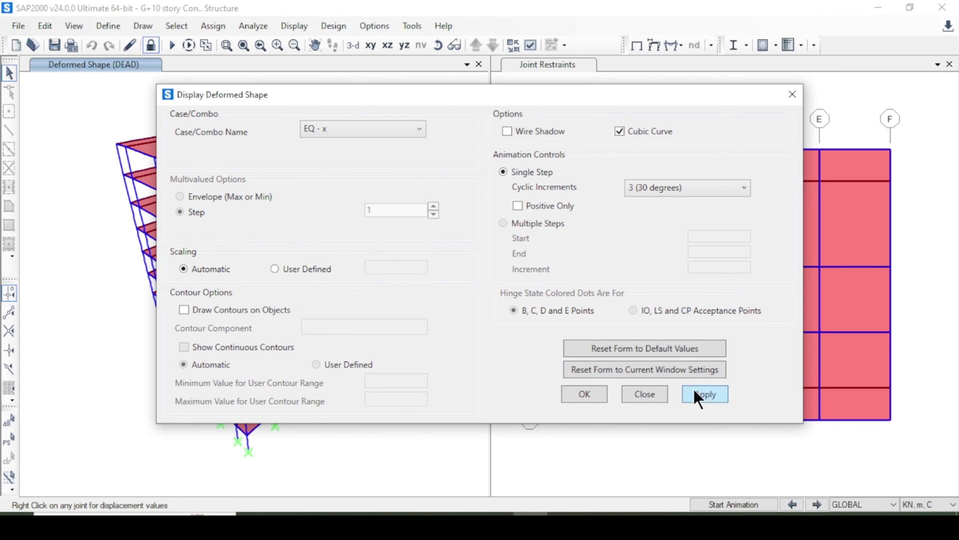
{"action": "left_click", "coordinate": [705, 397]}
{"action": "left_click", "coordinate": [572, 397]}
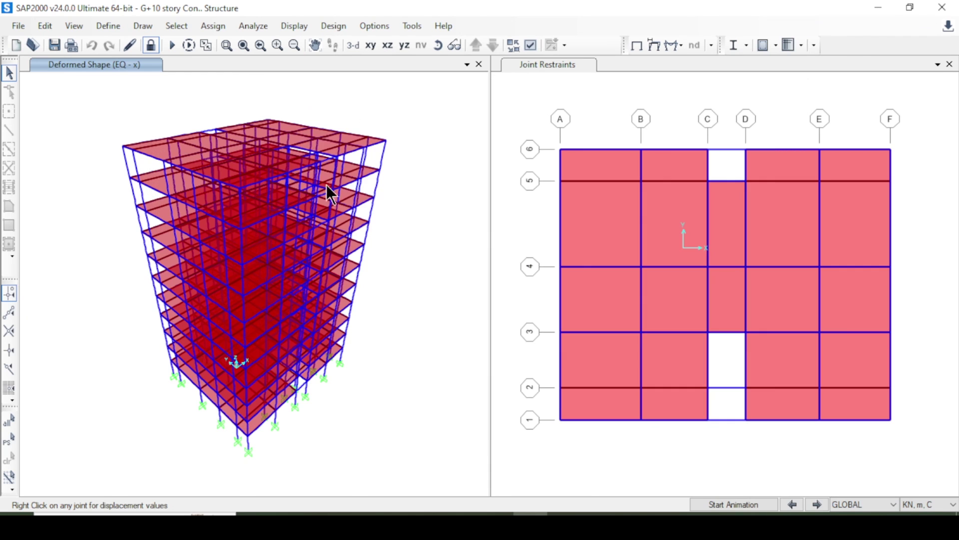
- Display the DEAD-load Shear 2-2 diagram on the frames
{"action": "left_click", "coordinate": [672, 46]}
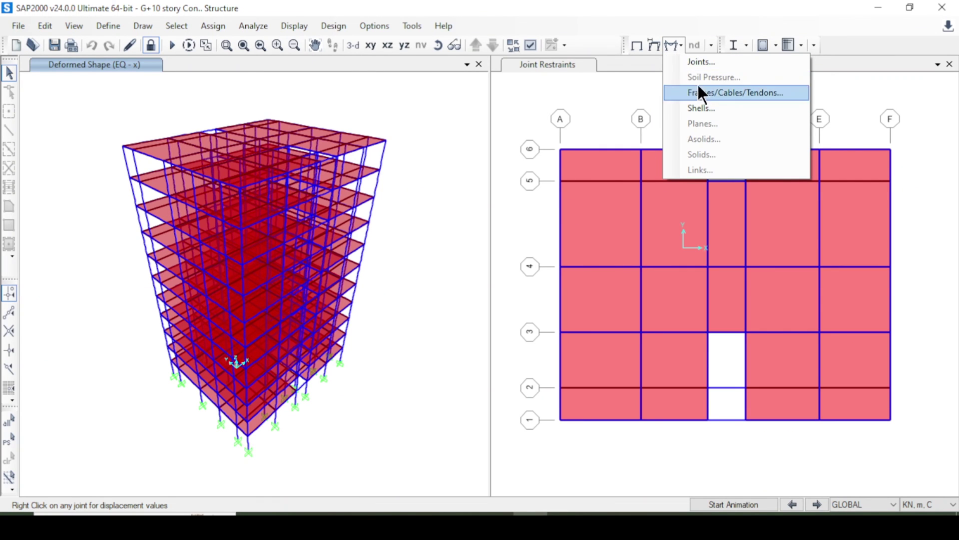
{"action": "left_click", "coordinate": [698, 98]}
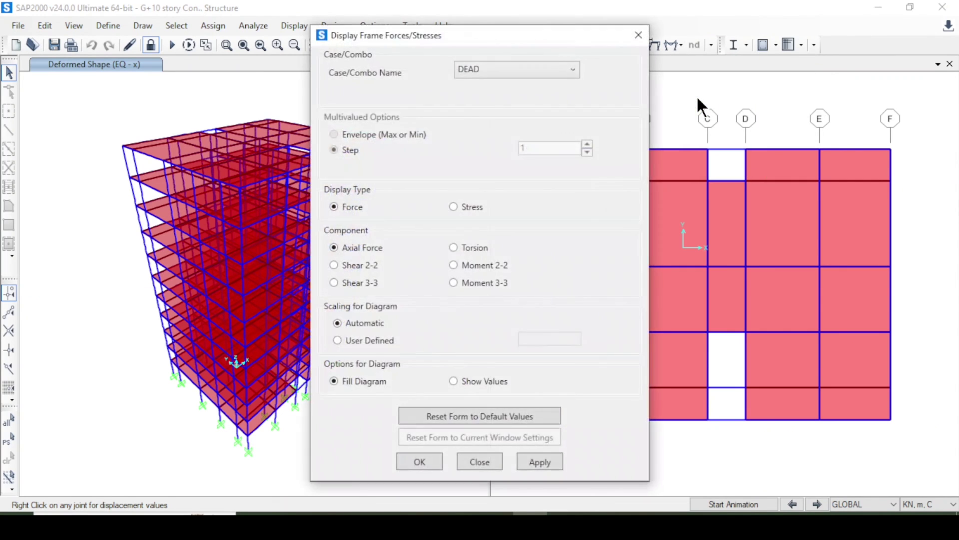
{"action": "left_click_drag", "start_coordinate": [450, 37], "coordinate": [643, 30]}
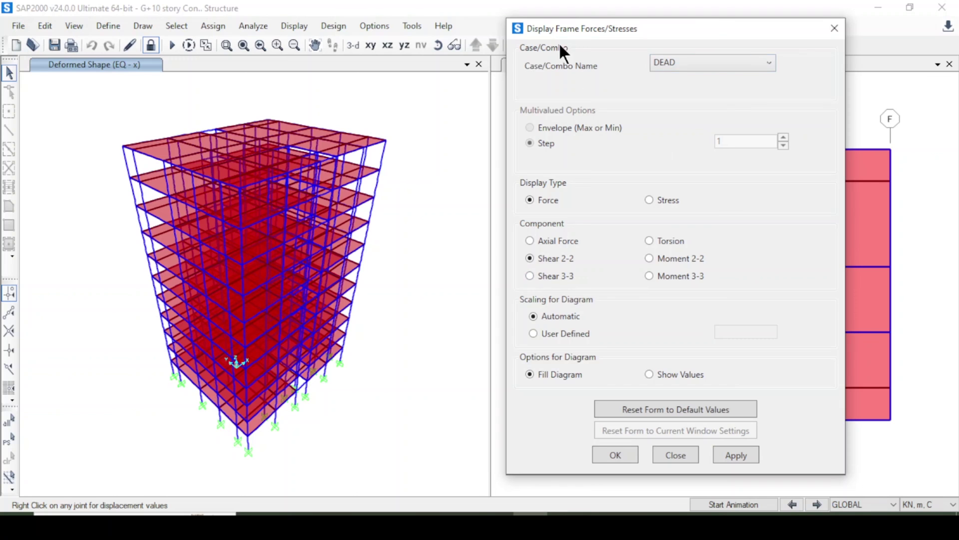
{"action": "left_click", "coordinate": [736, 454]}
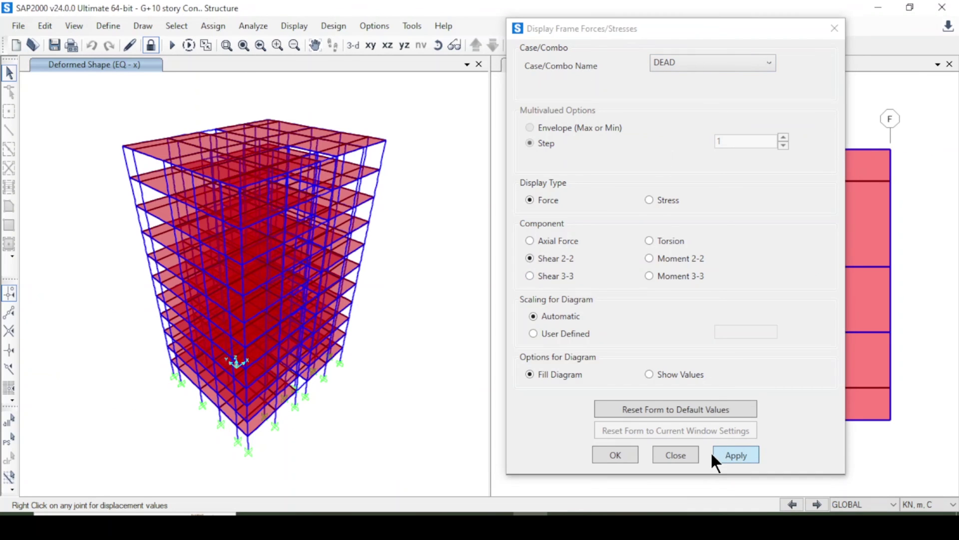
{"action": "left_click", "coordinate": [675, 455]}
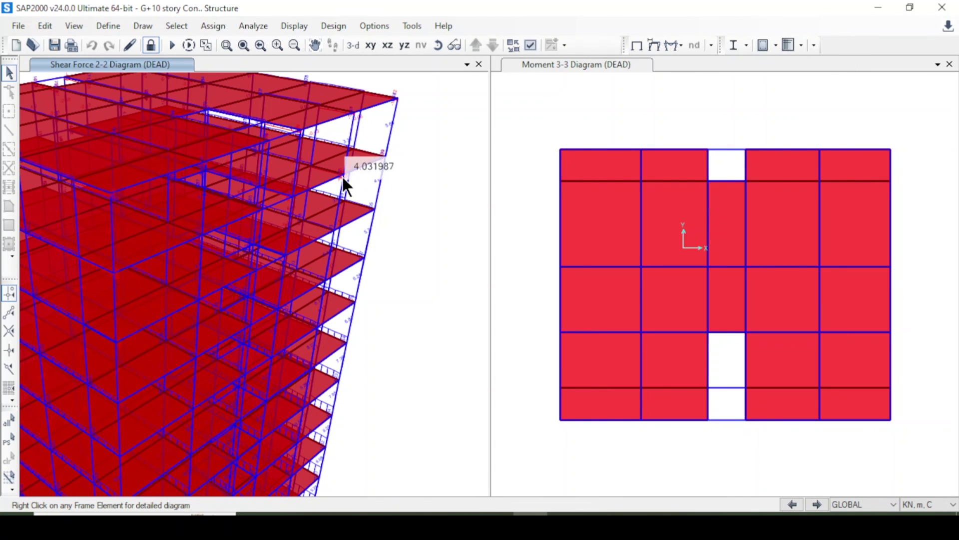
{"action": "scroll", "coordinate": [344, 265], "scroll_direction": "up", "scroll_amount": 5}
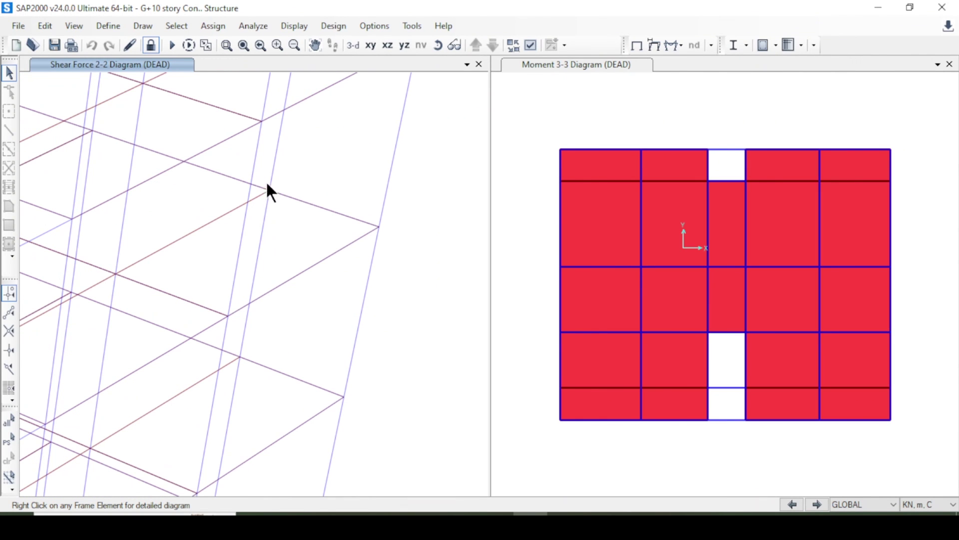
- Switch the Shear 2-2 diagram back to a filled display
{"action": "left_click", "coordinate": [670, 44]}
{"action": "left_click", "coordinate": [694, 95]}
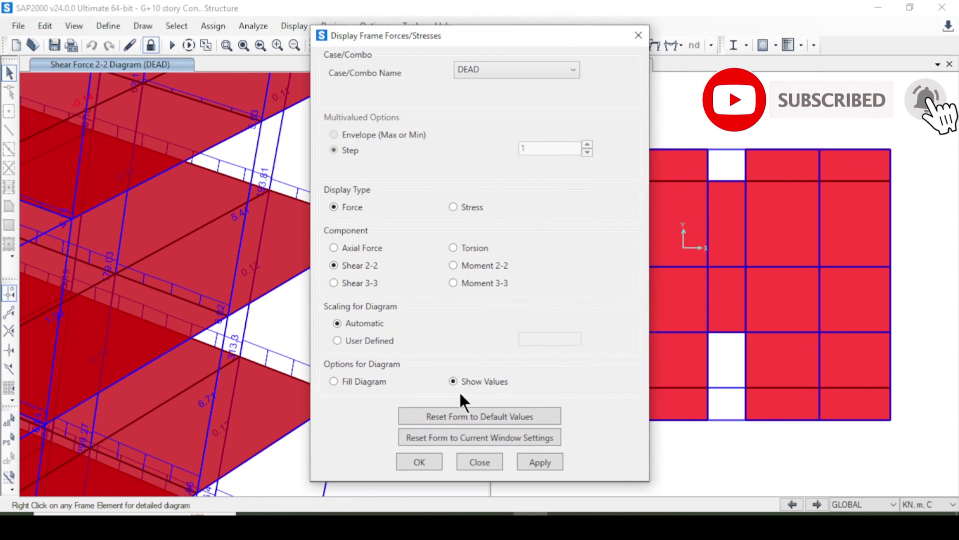
{"action": "left_click", "coordinate": [372, 381]}
{"action": "left_click", "coordinate": [424, 460]}
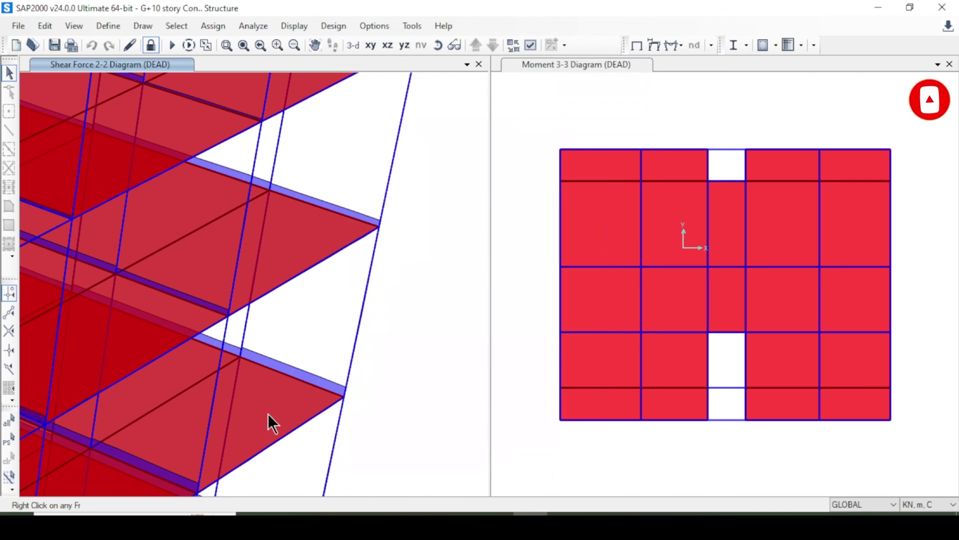
- Show the shear diagram with numeric values on the XZ elevation, zoomed to the whole frame
{"action": "left_click", "coordinate": [387, 45]}
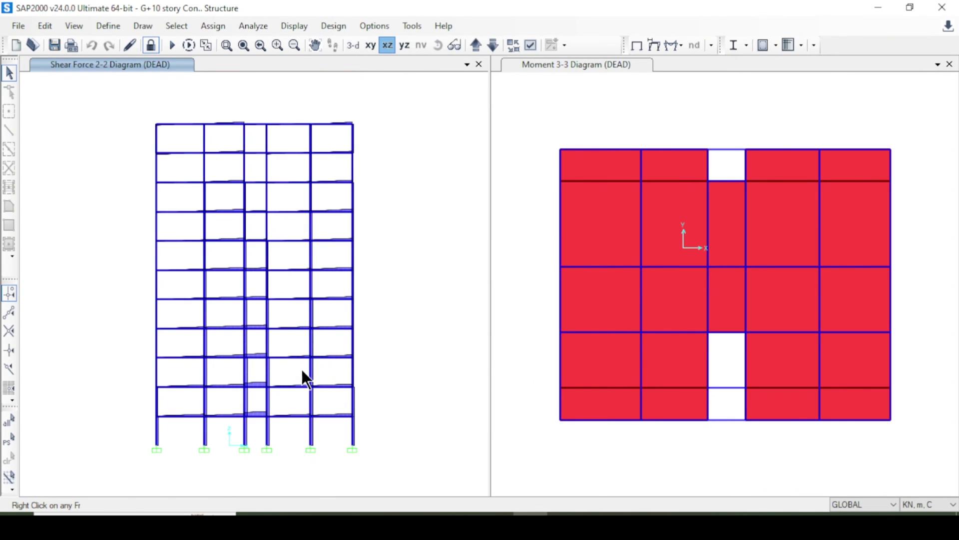
{"action": "scroll", "coordinate": [302, 376], "scroll_direction": "up", "scroll_amount": 3}
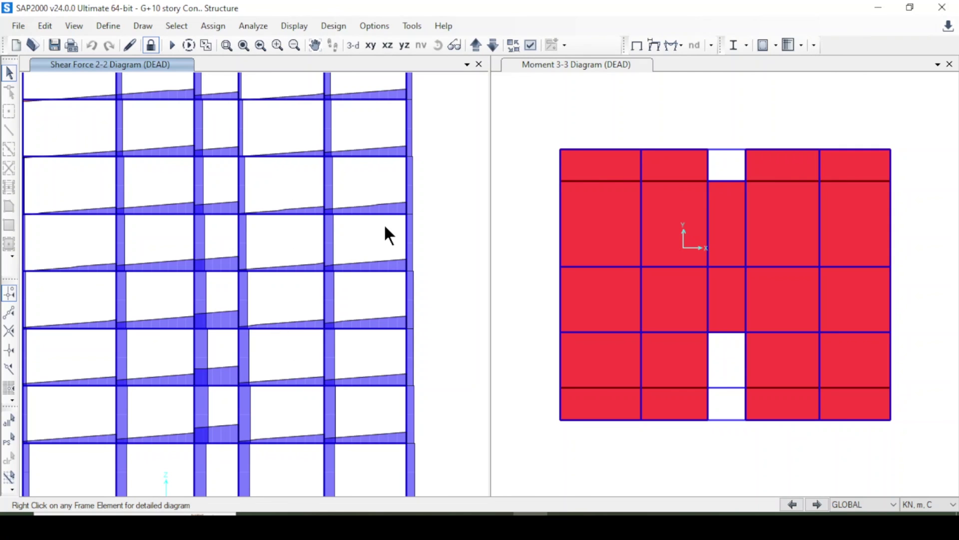
{"action": "left_click", "coordinate": [672, 46]}
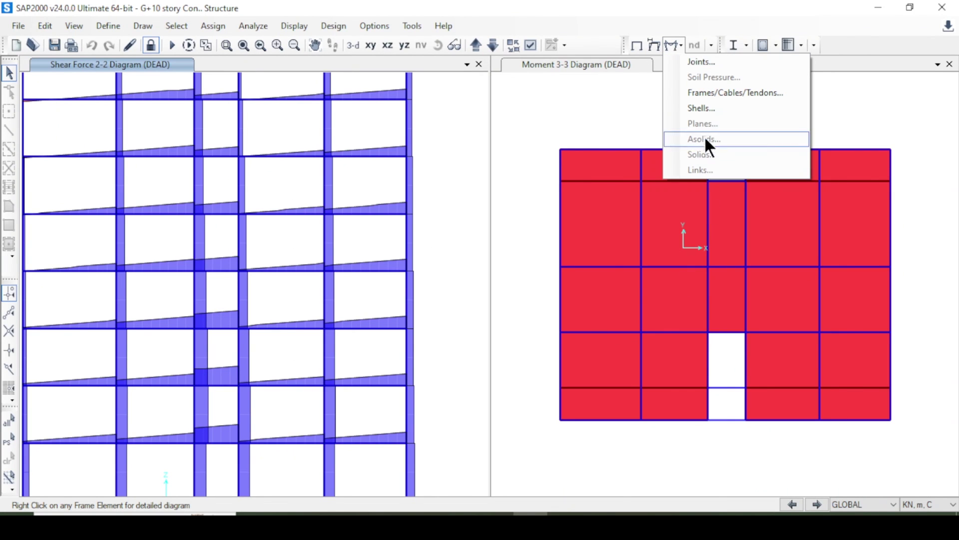
{"action": "left_click", "coordinate": [719, 92]}
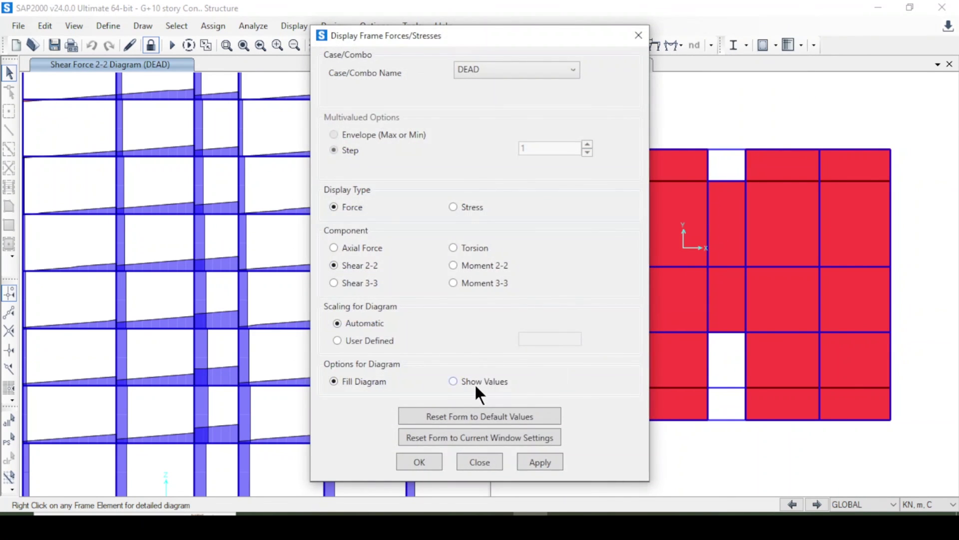
{"action": "left_click", "coordinate": [453, 381]}
{"action": "left_click", "coordinate": [541, 461]}
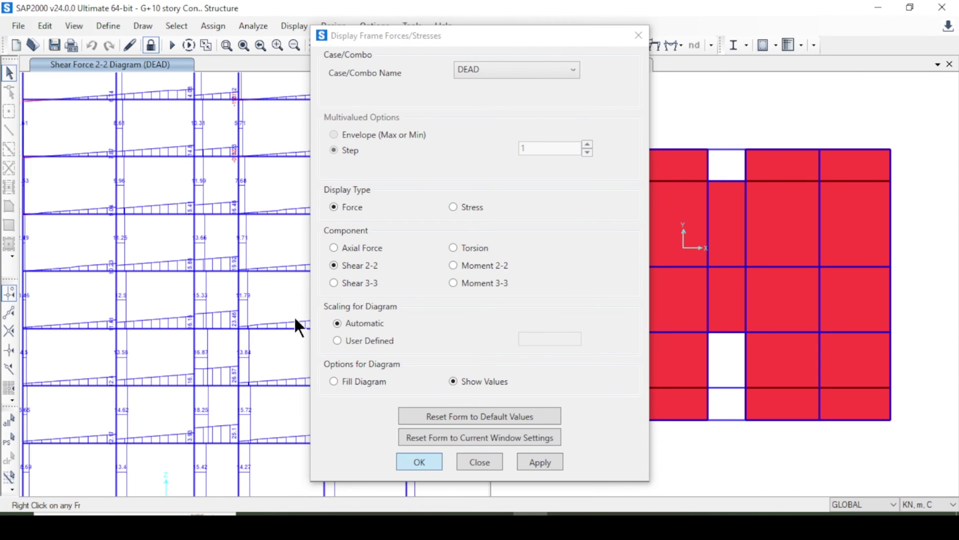
{"action": "key", "text": "Return"}
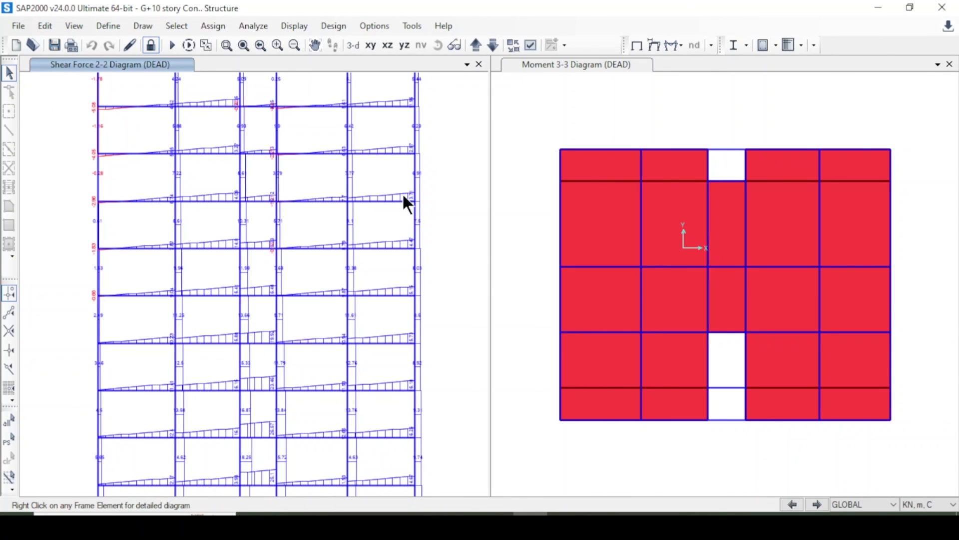
{"action": "left_click", "coordinate": [296, 45]}
{"action": "left_click", "coordinate": [295, 45]}
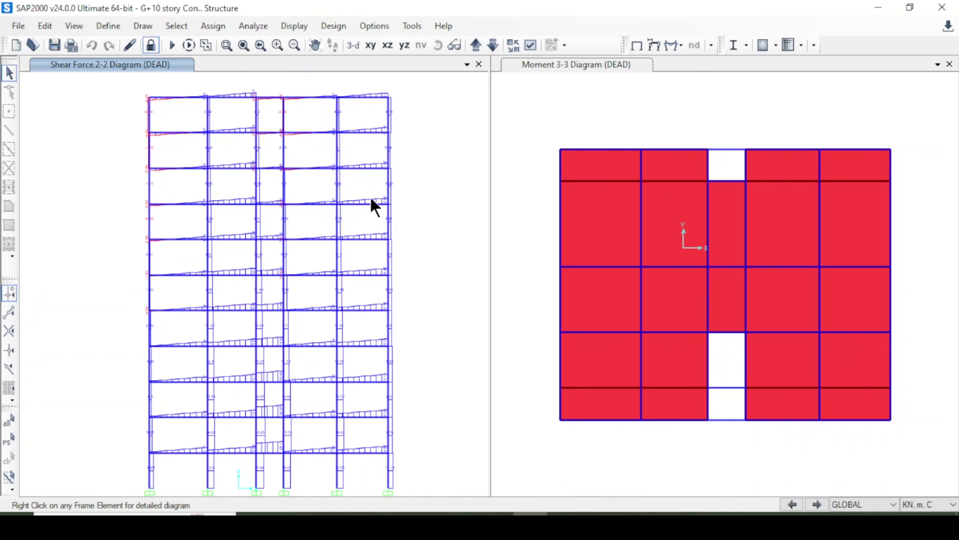
{"action": "left_click", "coordinate": [678, 45]}
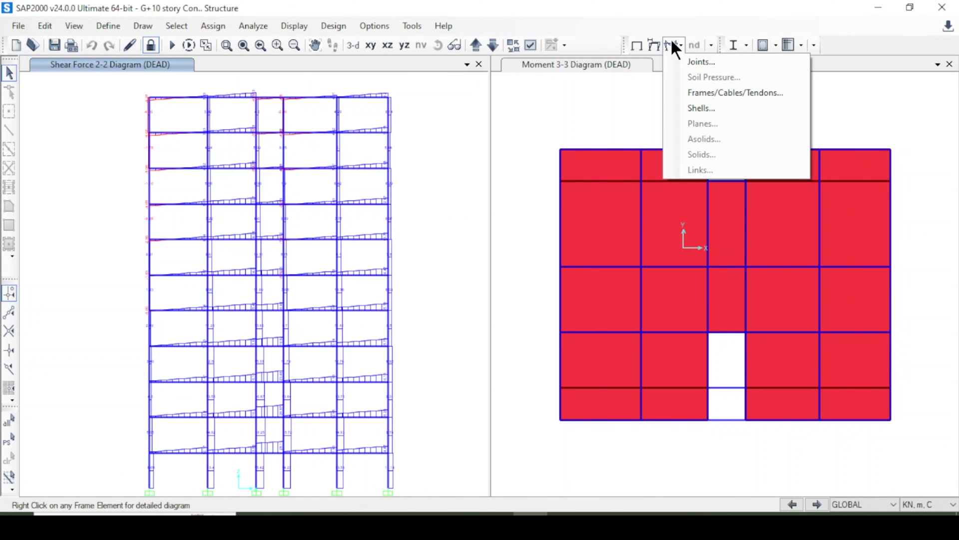
- Change the frame force diagram component to Moment 3-3
{"action": "left_click", "coordinate": [702, 95]}
{"action": "left_click", "coordinate": [482, 283]}
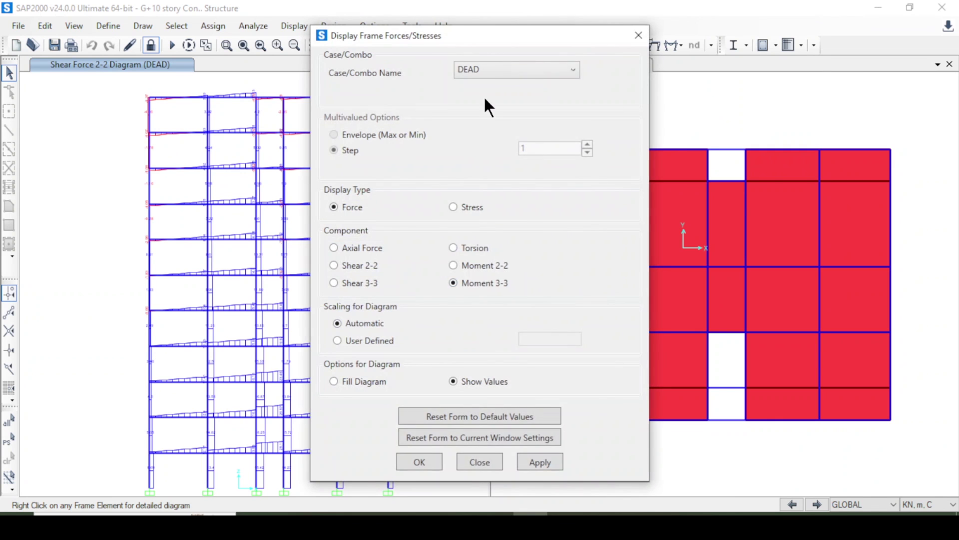
{"action": "left_click_drag", "start_coordinate": [485, 38], "coordinate": [628, 30]}
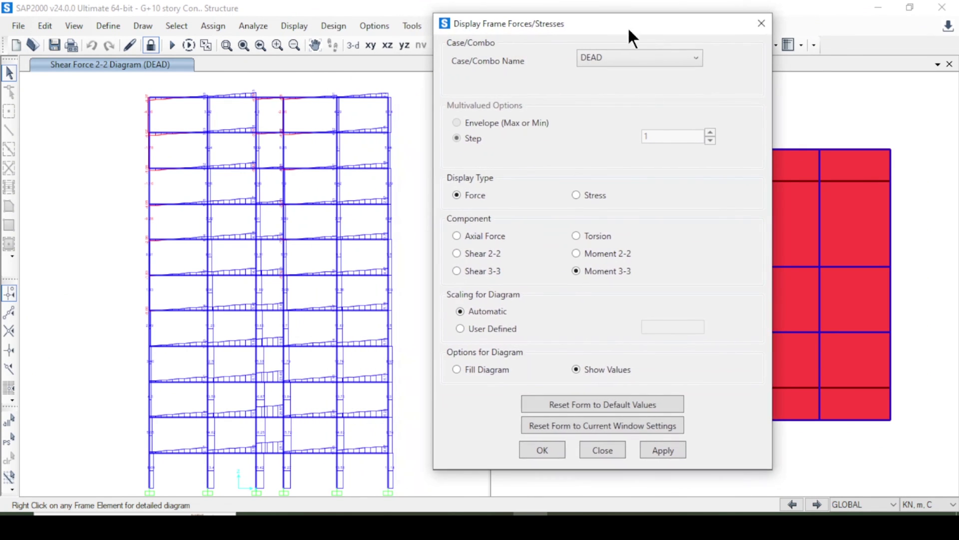
{"action": "left_click", "coordinate": [653, 450]}
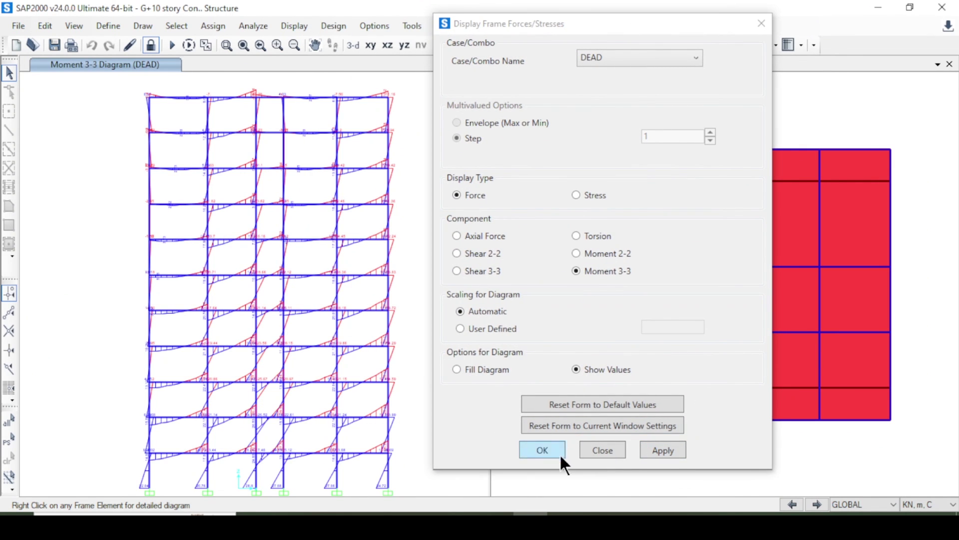
{"action": "left_click", "coordinate": [545, 450]}
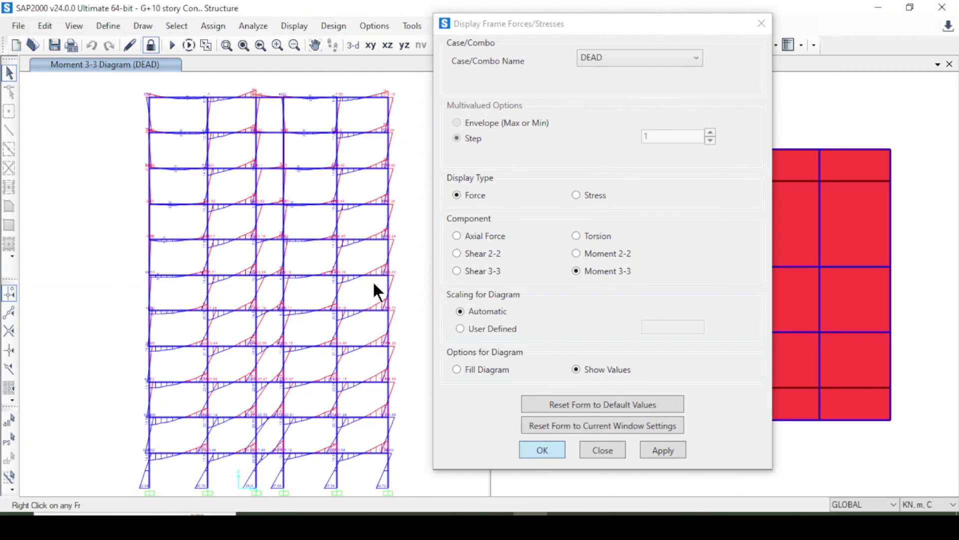
{"action": "scroll", "coordinate": [372, 262], "scroll_direction": "up", "scroll_amount": 2}
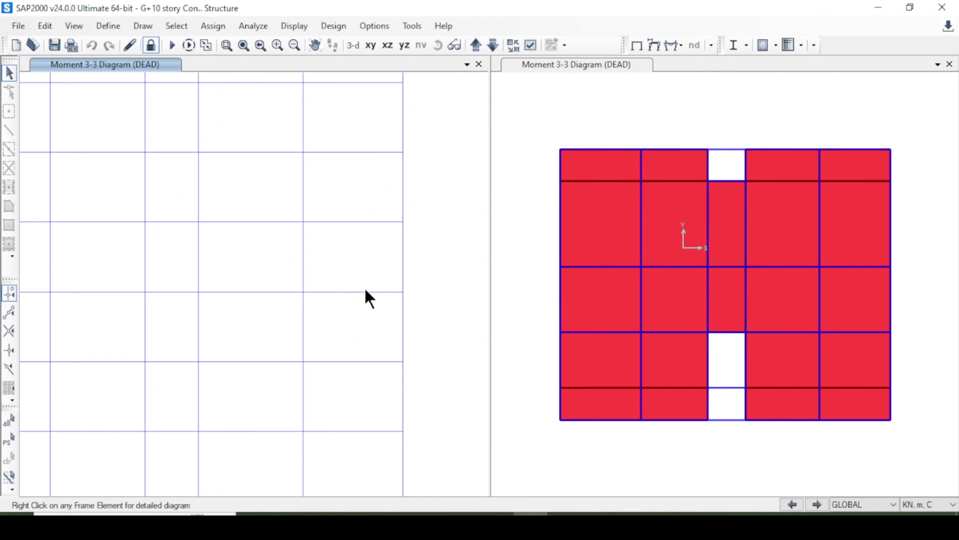
- Show the DEAD Moment 3-3 diagram as a fill diagram
{"action": "left_click", "coordinate": [675, 42]}
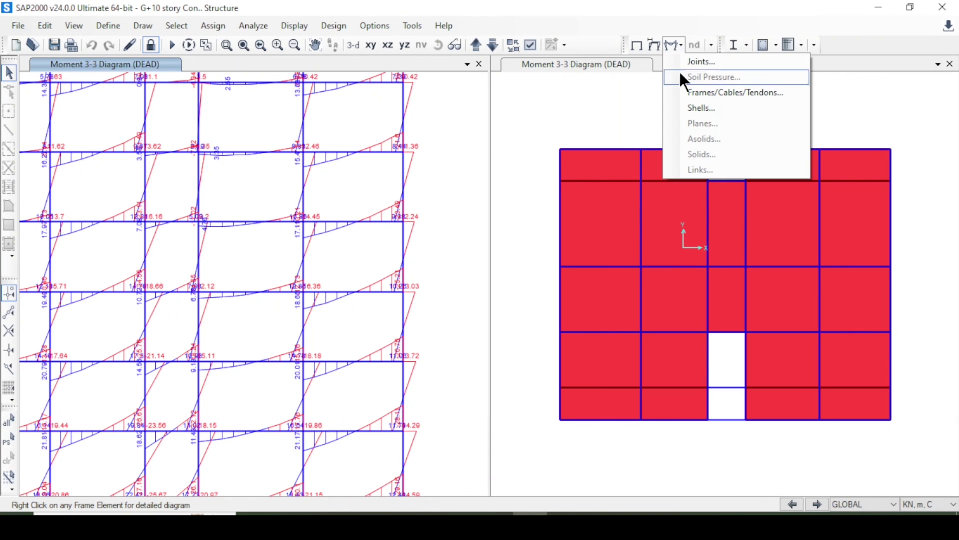
{"action": "left_click", "coordinate": [710, 93]}
{"action": "left_click", "coordinate": [333, 381]}
{"action": "left_click", "coordinate": [523, 466]}
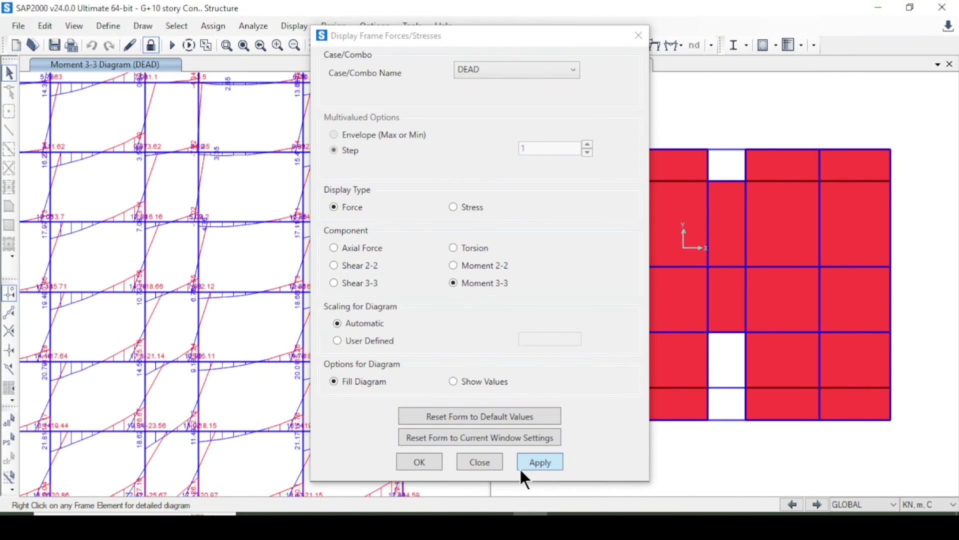
{"action": "left_click_drag", "start_coordinate": [416, 43], "coordinate": [685, 46]}
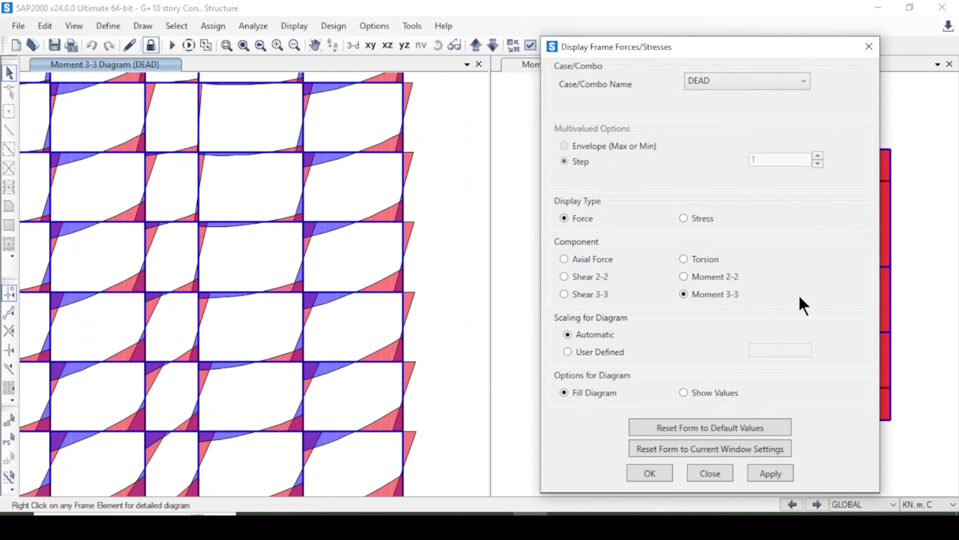
{"action": "left_click", "coordinate": [718, 79]}
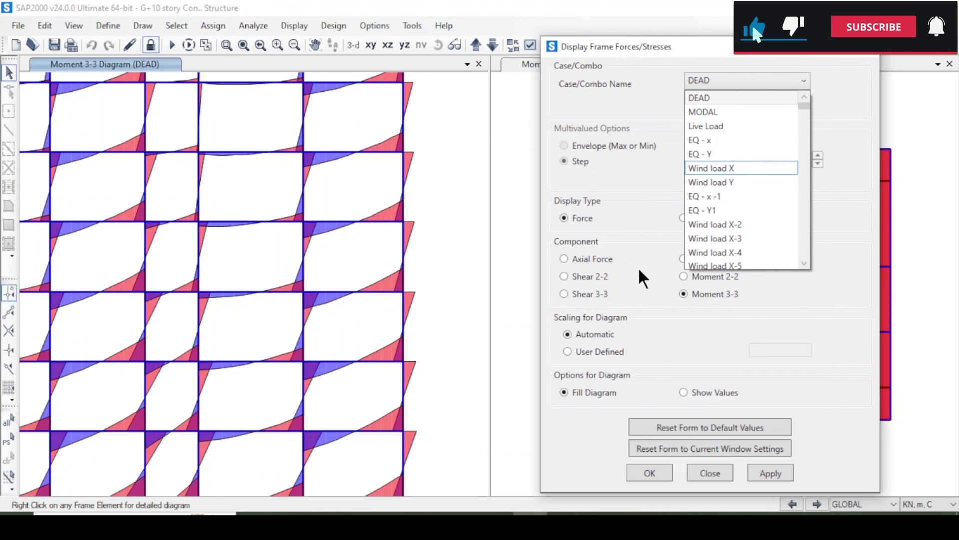
{"action": "left_click", "coordinate": [655, 475]}
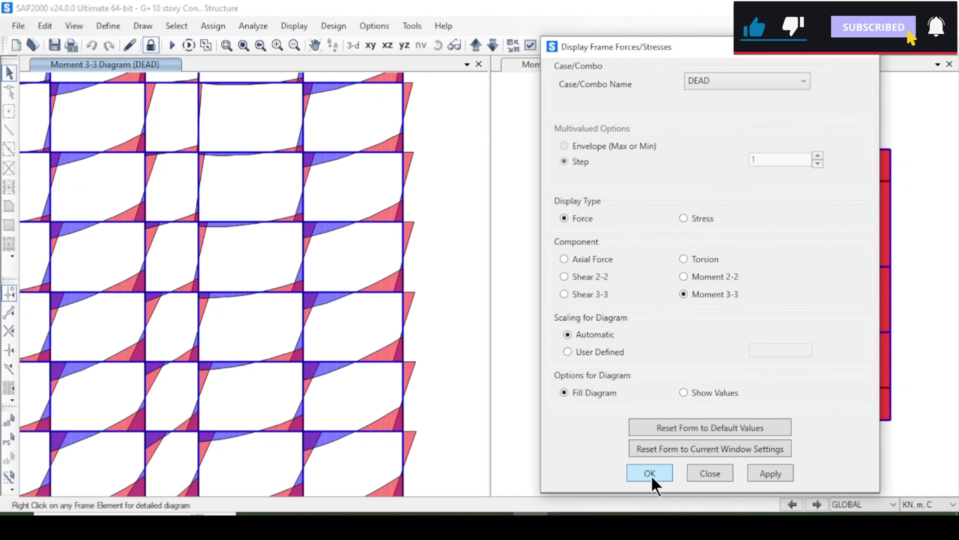
{"action": "left_click", "coordinate": [652, 473]}
- Keep ACI 318-19 as the Design Code in the concrete frame design preferences
{"action": "left_click", "coordinate": [329, 28]}
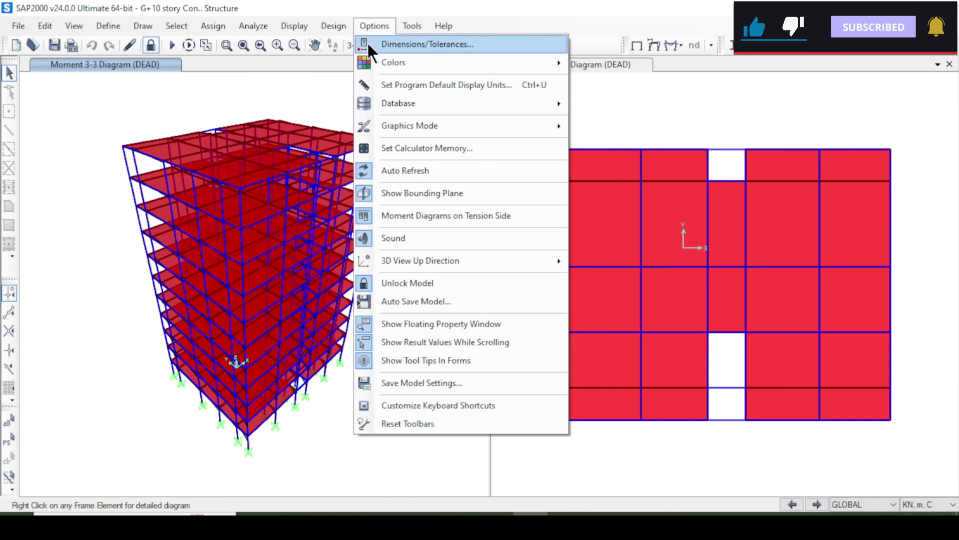
{"action": "mouse_move", "coordinate": [416, 62]}
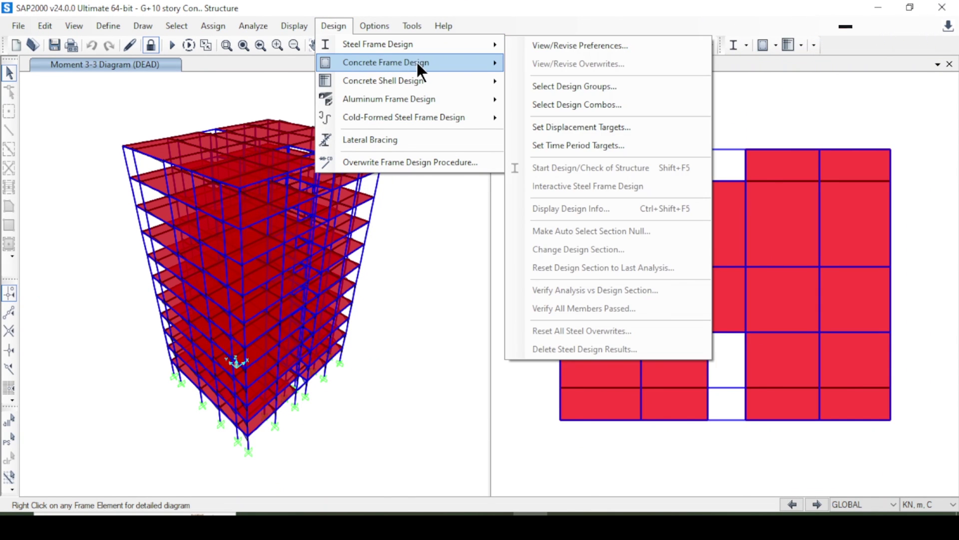
{"action": "left_click", "coordinate": [588, 66]}
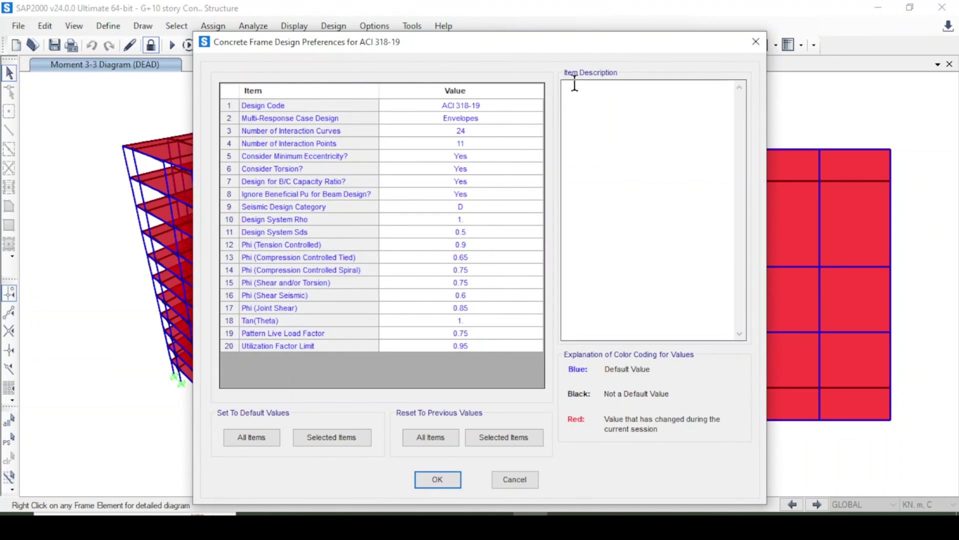
{"action": "left_click", "coordinate": [483, 102]}
{"action": "left_click", "coordinate": [483, 105]}
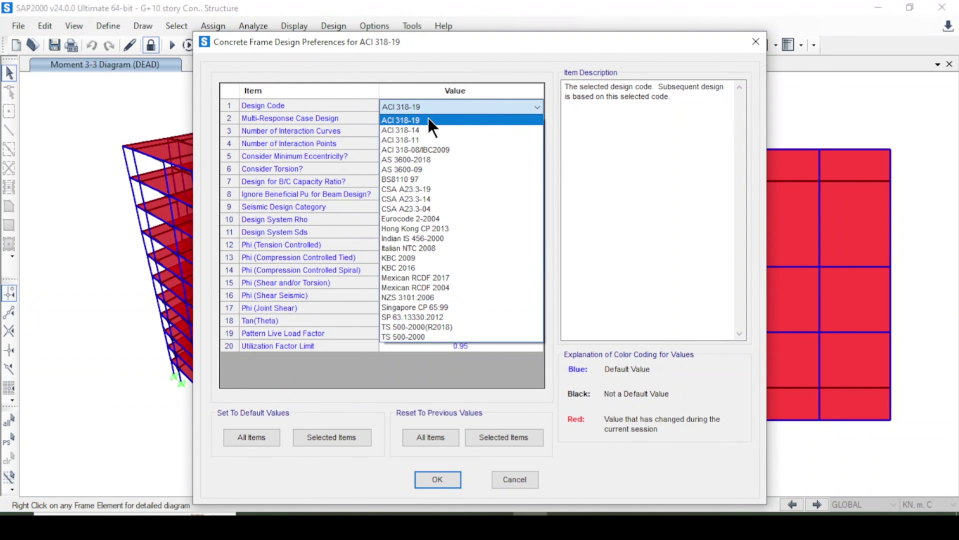
{"action": "left_click", "coordinate": [427, 119]}
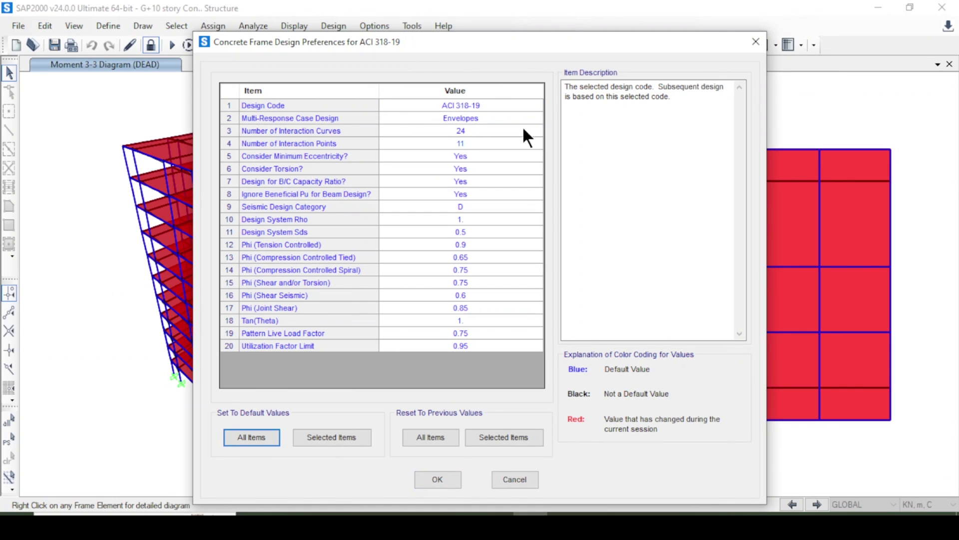
{"action": "left_click", "coordinate": [436, 474]}
{"action": "left_click", "coordinate": [333, 26]}
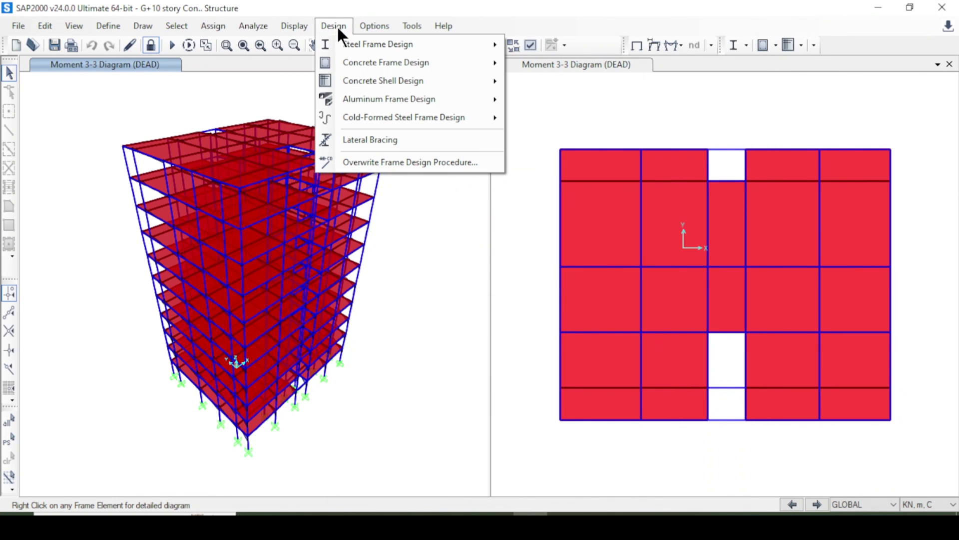
- Start the concrete frame design/check of the structure (Shift+F6)
{"action": "mouse_move", "coordinate": [461, 68]}
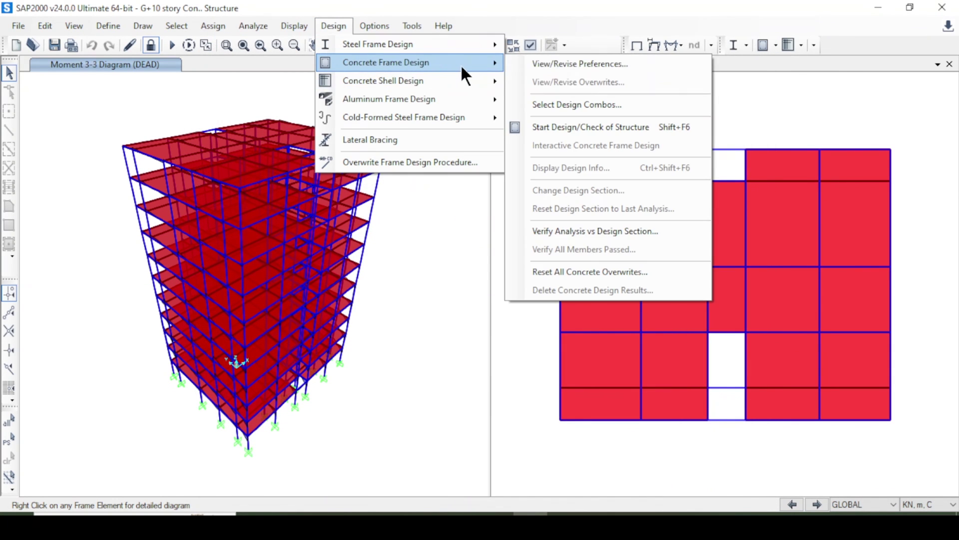
{"action": "left_click", "coordinate": [613, 126]}
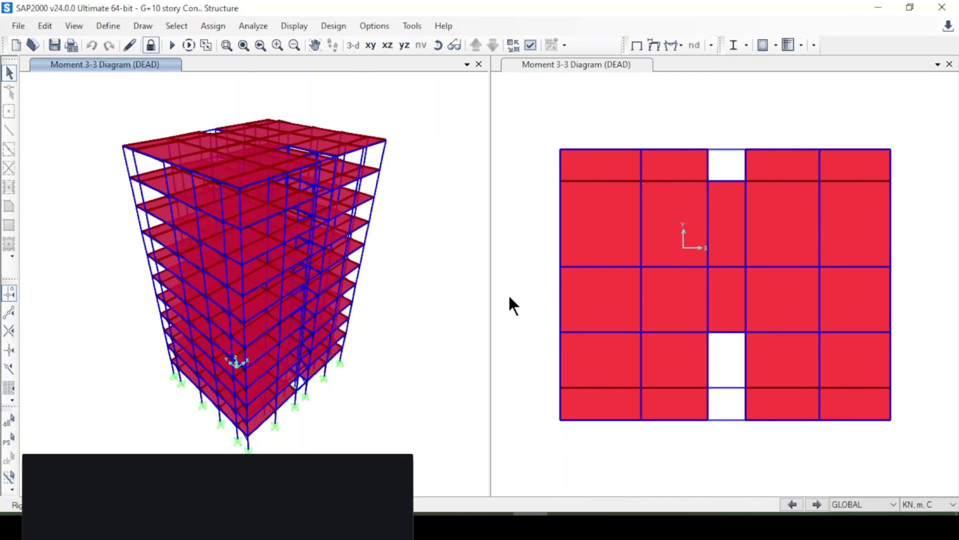
{"action": "left_click", "coordinate": [338, 28]}
{"action": "mouse_move", "coordinate": [391, 63]}
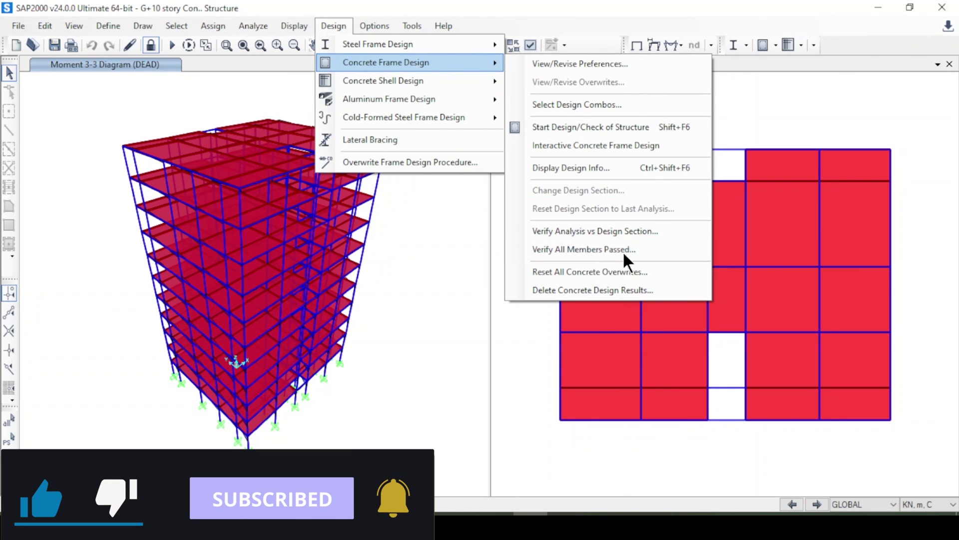
{"action": "left_click", "coordinate": [414, 317]}
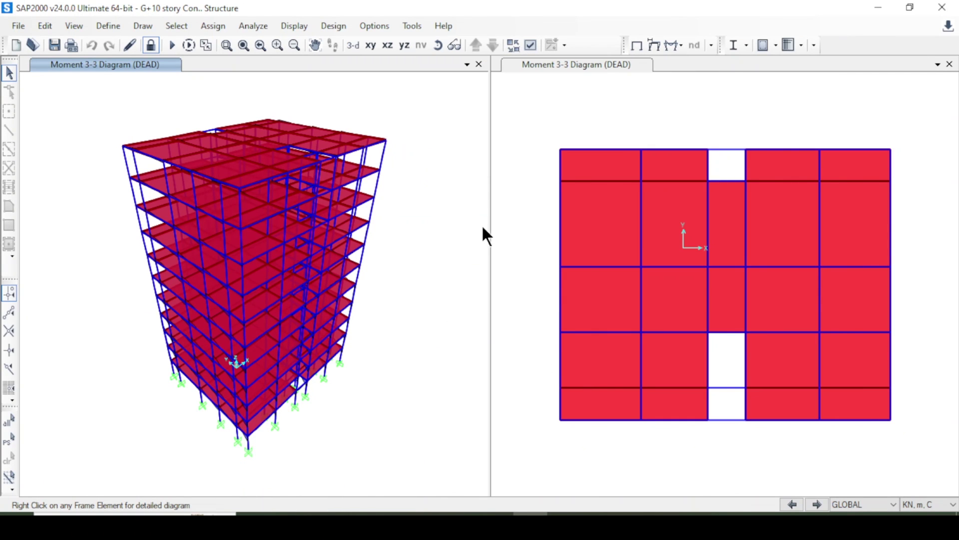